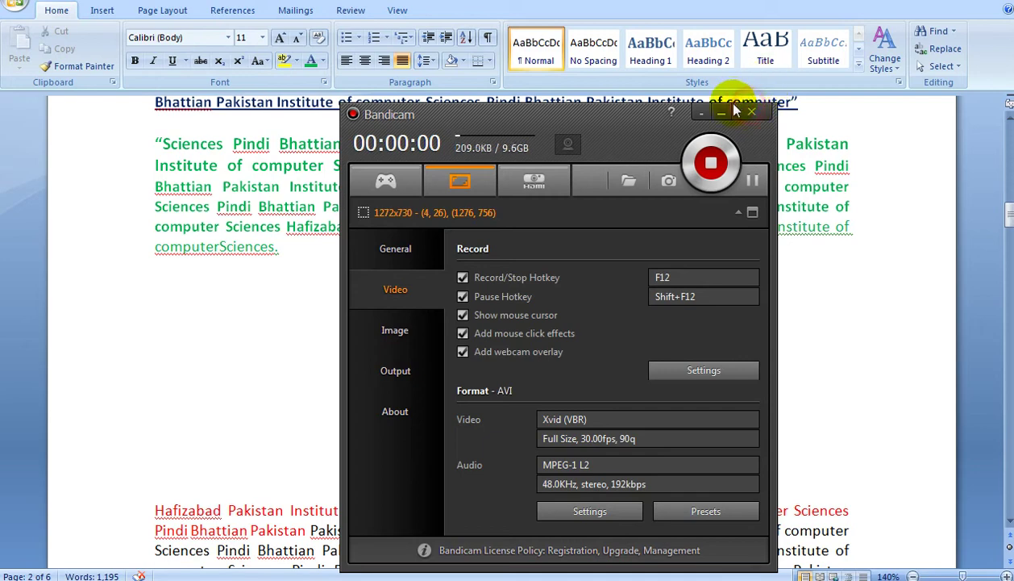
Step: Switch to the Insert ribbon and put the cursor on the blank line below the green paragraph
{"action": "left_click", "coordinate": [706, 111]}
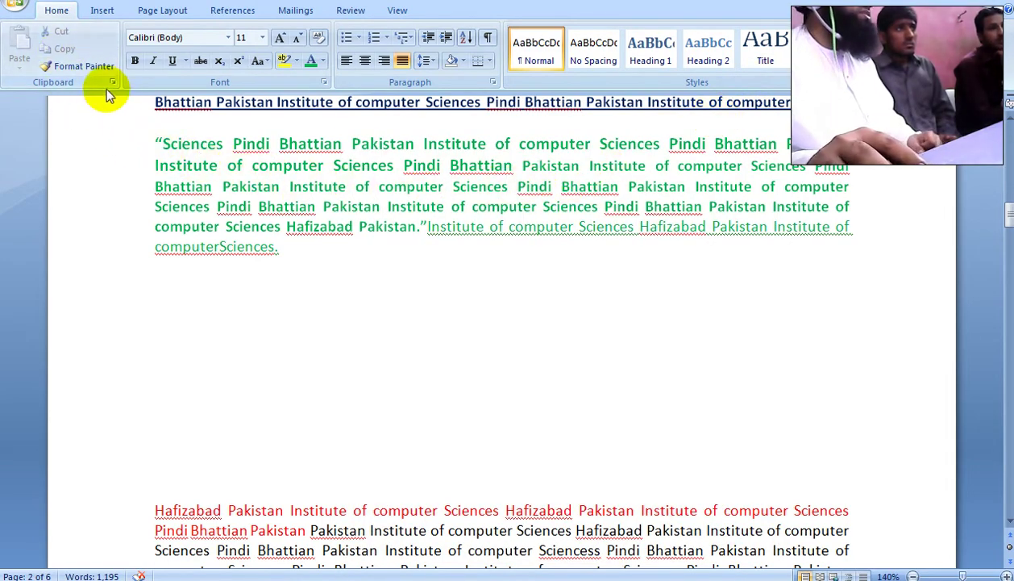
{"action": "left_click", "coordinate": [105, 13]}
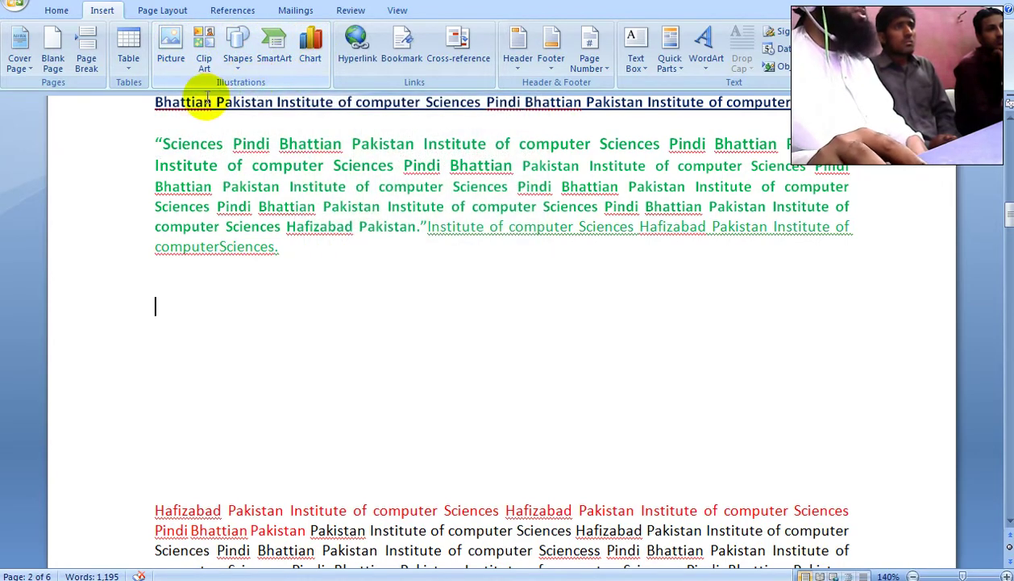
{"action": "left_click", "coordinate": [219, 292]}
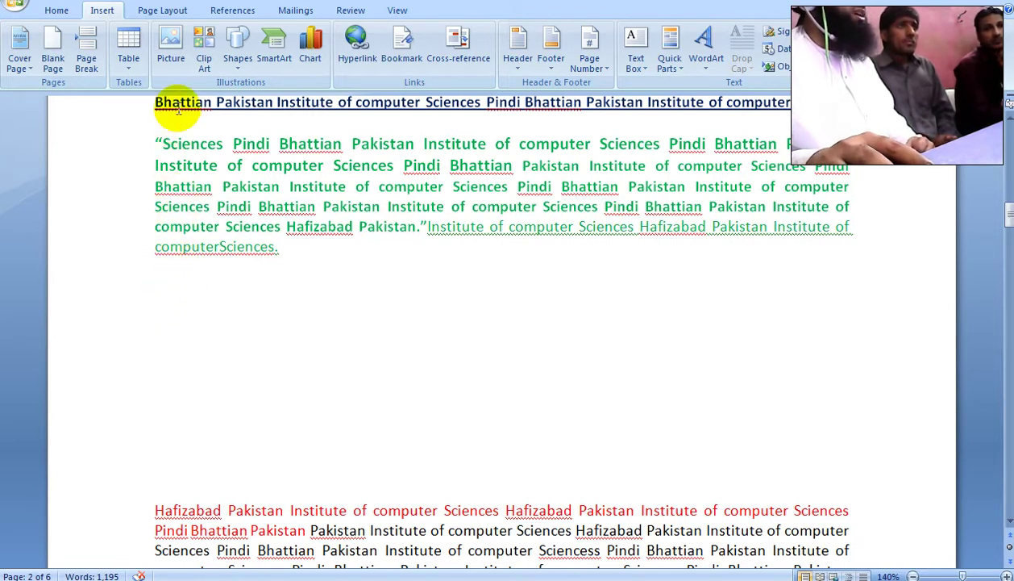
Step: Insert the gondola canal photo from the high resolution pic folder on drive H:
{"action": "left_click", "coordinate": [177, 49]}
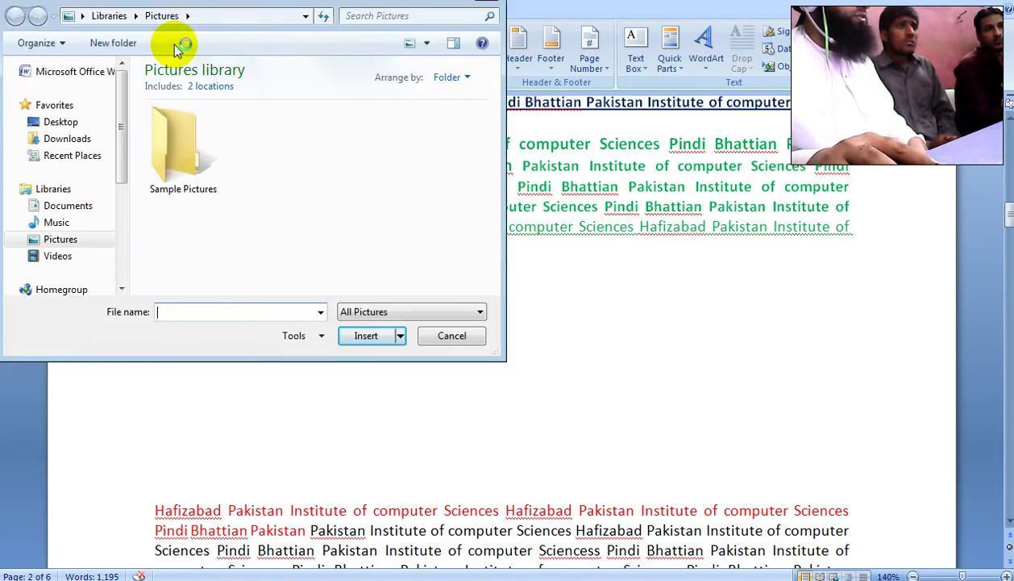
{"action": "left_click_drag", "start_coordinate": [124, 136], "coordinate": [124, 238]}
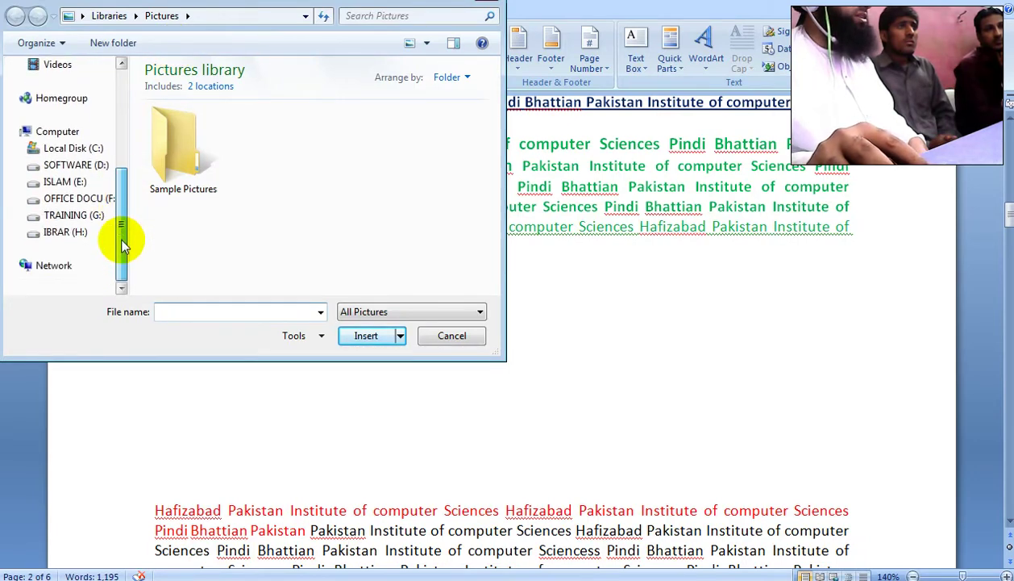
{"action": "left_click", "coordinate": [67, 234]}
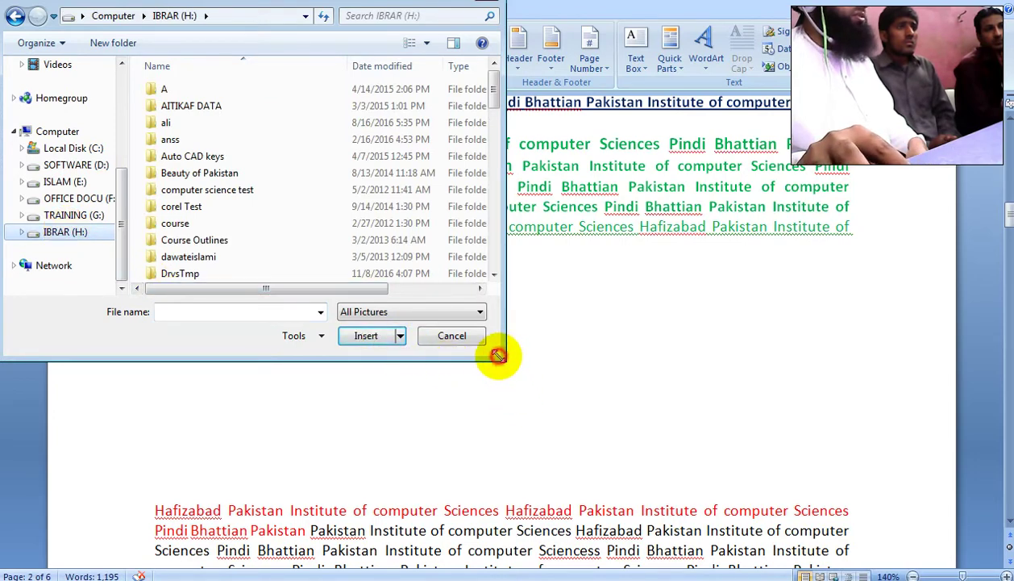
{"action": "left_click_drag", "start_coordinate": [497, 354], "coordinate": [593, 365]}
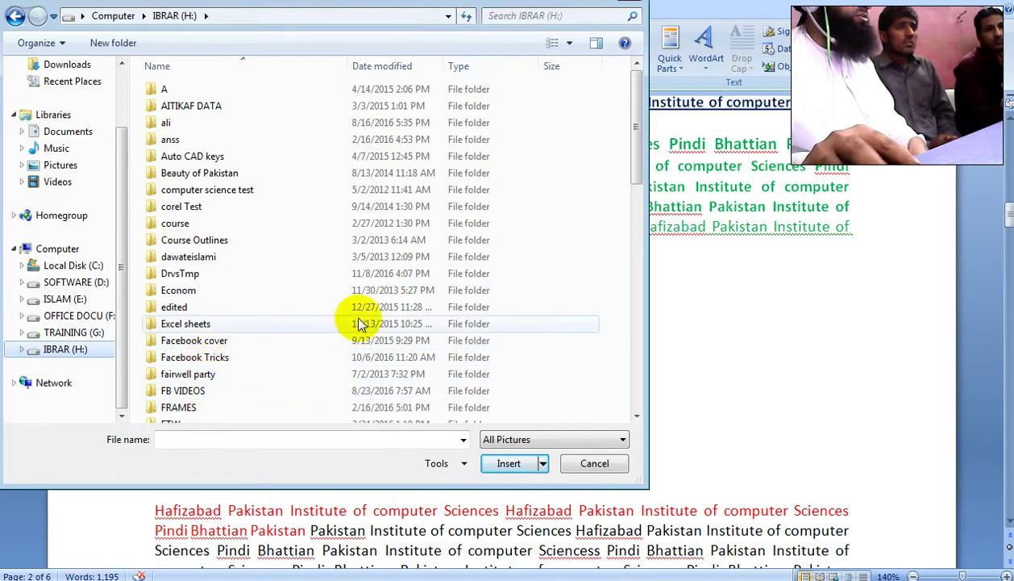
{"action": "mouse_move", "coordinate": [636, 141]}
{"action": "left_mouse_down"}
{"action": "mouse_move", "coordinate": [636, 209]}
{"action": "mouse_move", "coordinate": [621, 230]}
{"action": "left_mouse_up"}
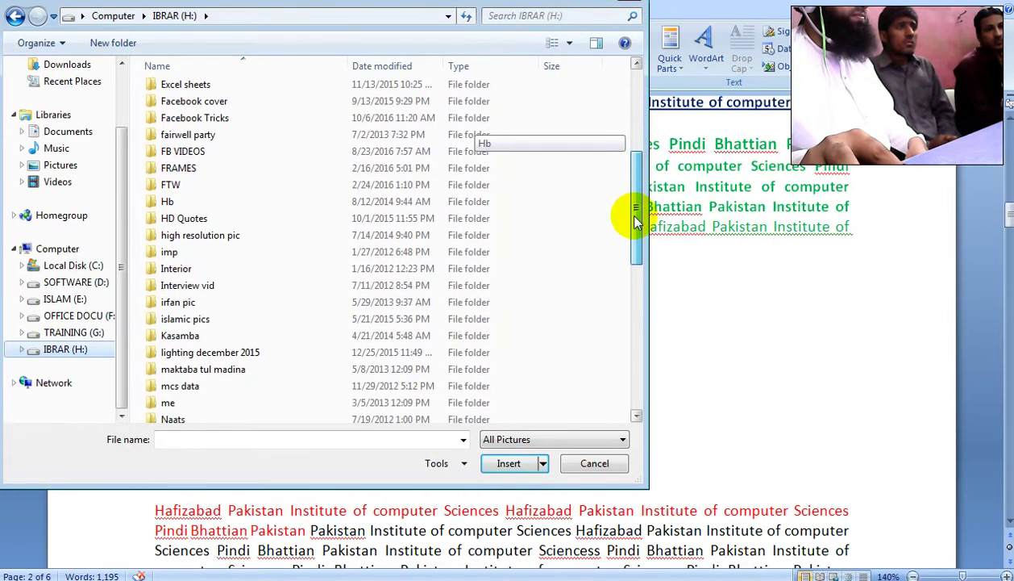
{"action": "double_click", "coordinate": [200, 236]}
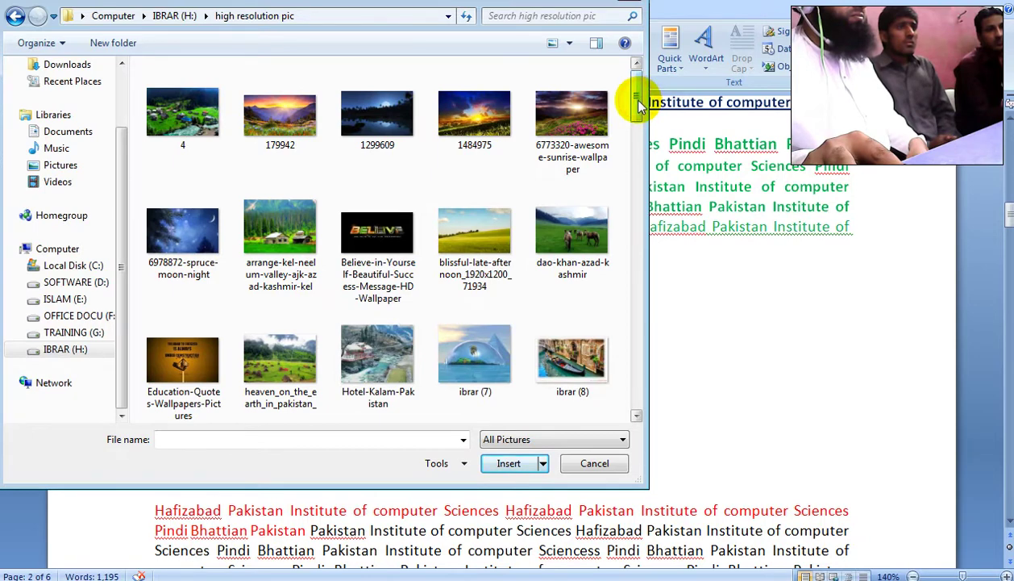
{"action": "left_click_drag", "start_coordinate": [637, 104], "coordinate": [637, 141]}
{"action": "left_click", "coordinate": [581, 139]}
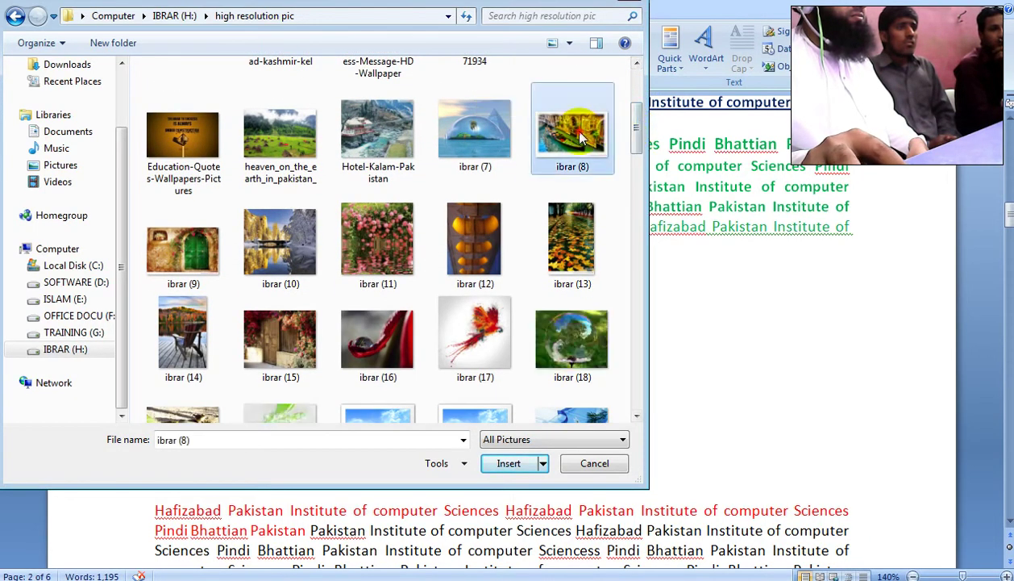
{"action": "double_click", "coordinate": [580, 138]}
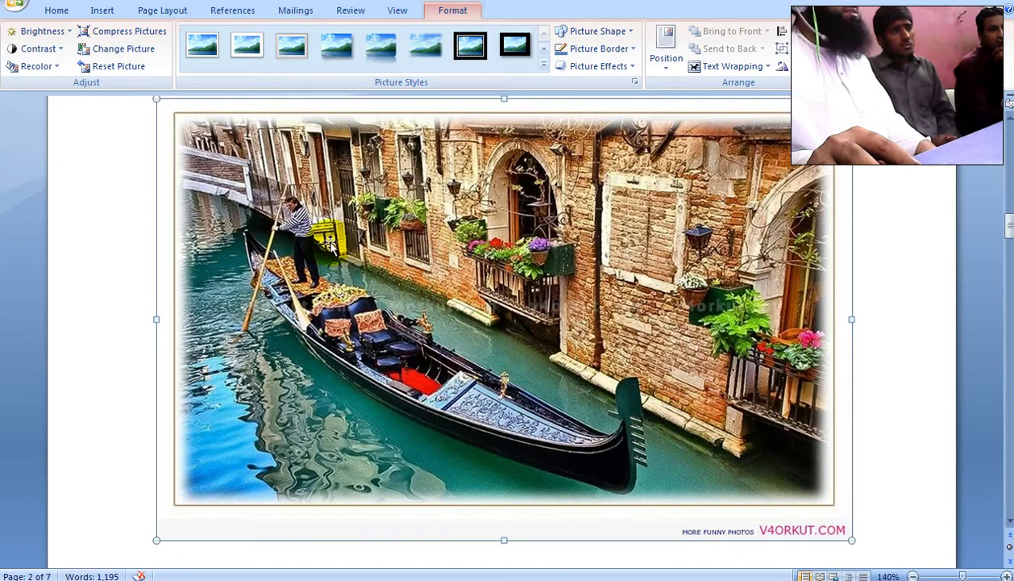
Step: Review the inserted gondola photo on the page and bring up its Text Wrapping choices
{"action": "scroll", "coordinate": [398, 299], "scroll_direction": "down", "scroll_amount": 1}
{"action": "scroll", "coordinate": [397, 299], "scroll_direction": "down", "scroll_amount": 2}
{"action": "scroll", "coordinate": [398, 300], "scroll_direction": "down", "scroll_amount": 2}
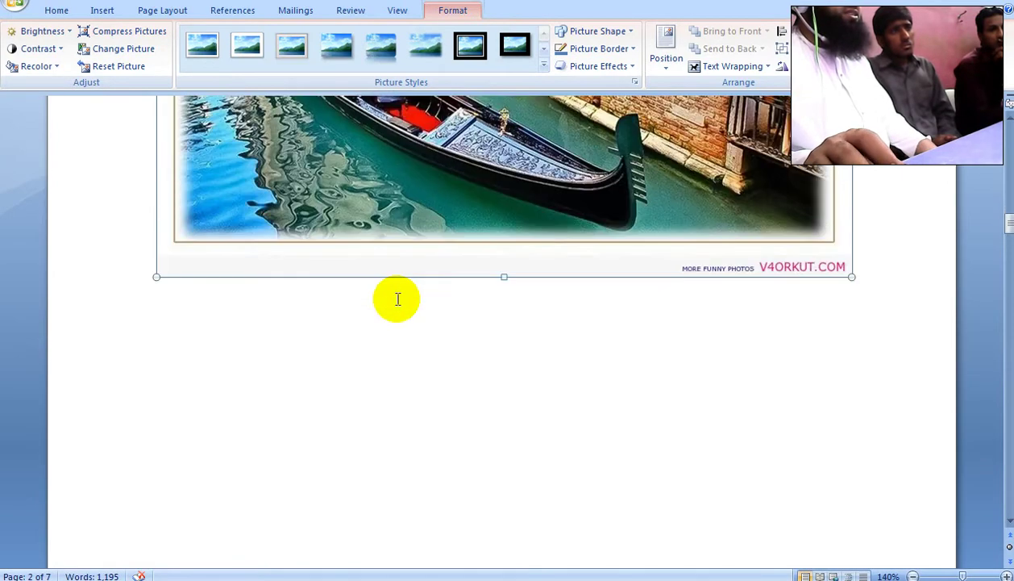
{"action": "scroll", "coordinate": [397, 299], "scroll_direction": "down", "scroll_amount": 4}
{"action": "scroll", "coordinate": [397, 299], "scroll_direction": "down", "scroll_amount": 1}
{"action": "scroll", "coordinate": [398, 299], "scroll_direction": "up", "scroll_amount": 8}
{"action": "scroll", "coordinate": [397, 300], "scroll_direction": "up", "scroll_amount": 6}
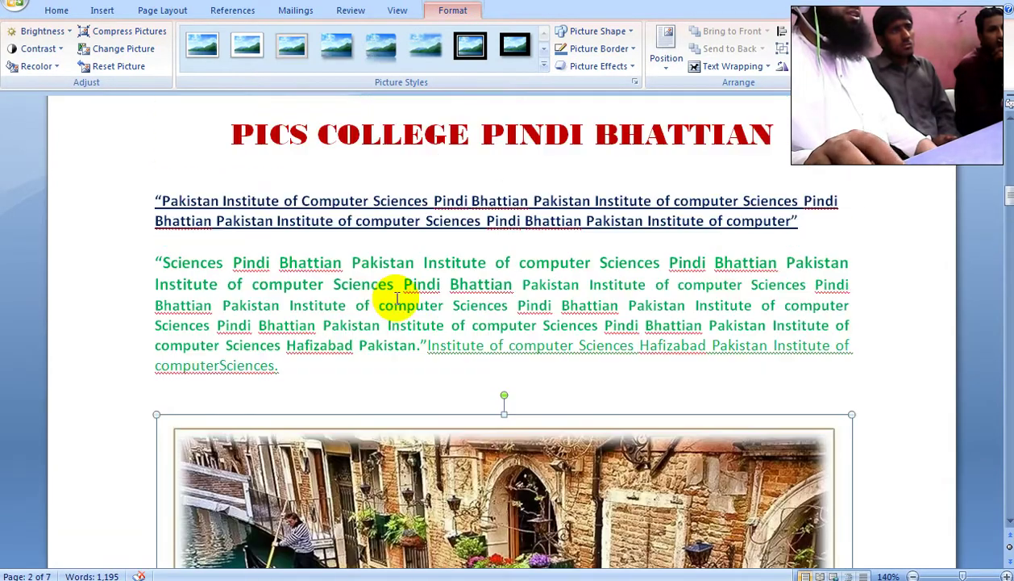
{"action": "scroll", "coordinate": [397, 299], "scroll_direction": "down", "scroll_amount": 4}
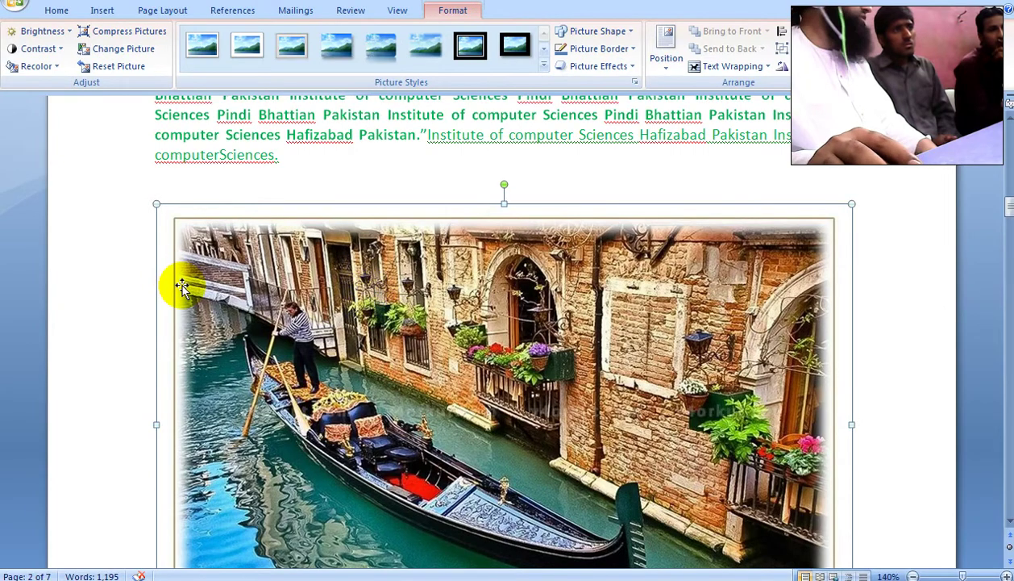
{"action": "scroll", "coordinate": [183, 278], "scroll_direction": "down", "scroll_amount": 3}
{"action": "scroll", "coordinate": [190, 276], "scroll_direction": "down", "scroll_amount": 1}
{"action": "scroll", "coordinate": [210, 286], "scroll_direction": "down", "scroll_amount": 3}
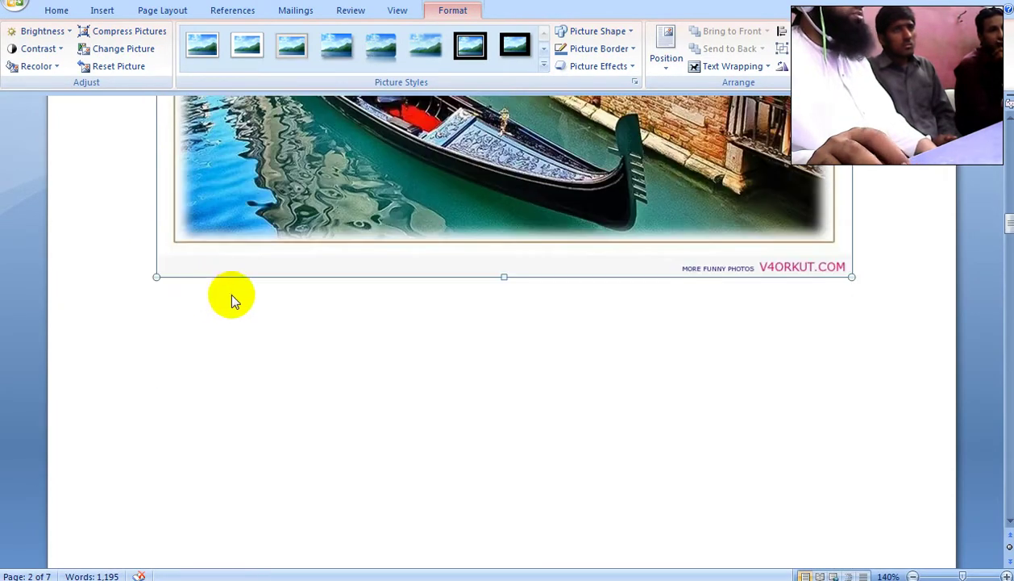
{"action": "scroll", "coordinate": [322, 403], "scroll_direction": "down", "scroll_amount": 1}
{"action": "scroll", "coordinate": [322, 411], "scroll_direction": "down", "scroll_amount": 3}
{"action": "scroll", "coordinate": [322, 403], "scroll_direction": "up", "scroll_amount": 9}
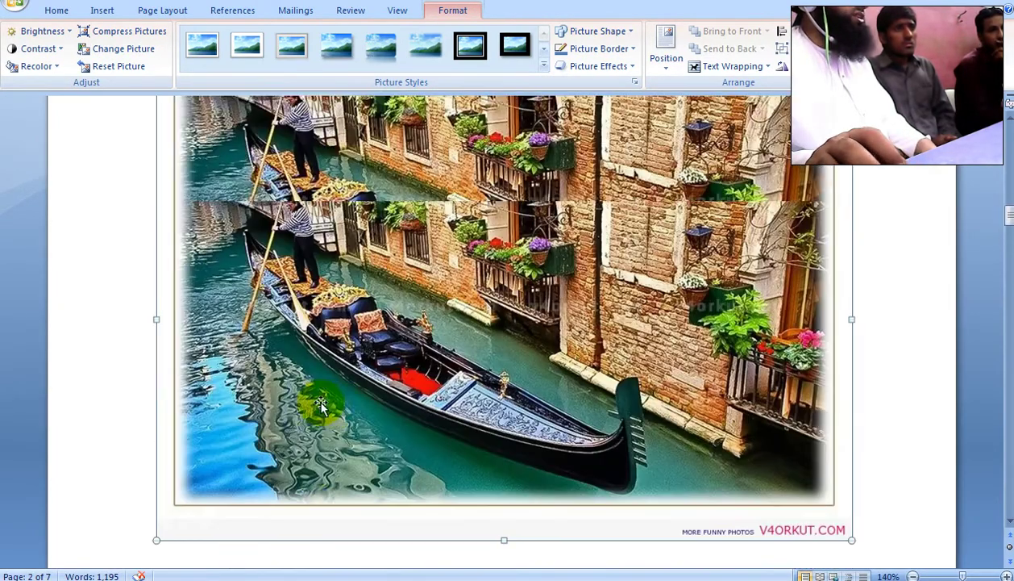
{"action": "scroll", "coordinate": [359, 367], "scroll_direction": "up", "scroll_amount": 4}
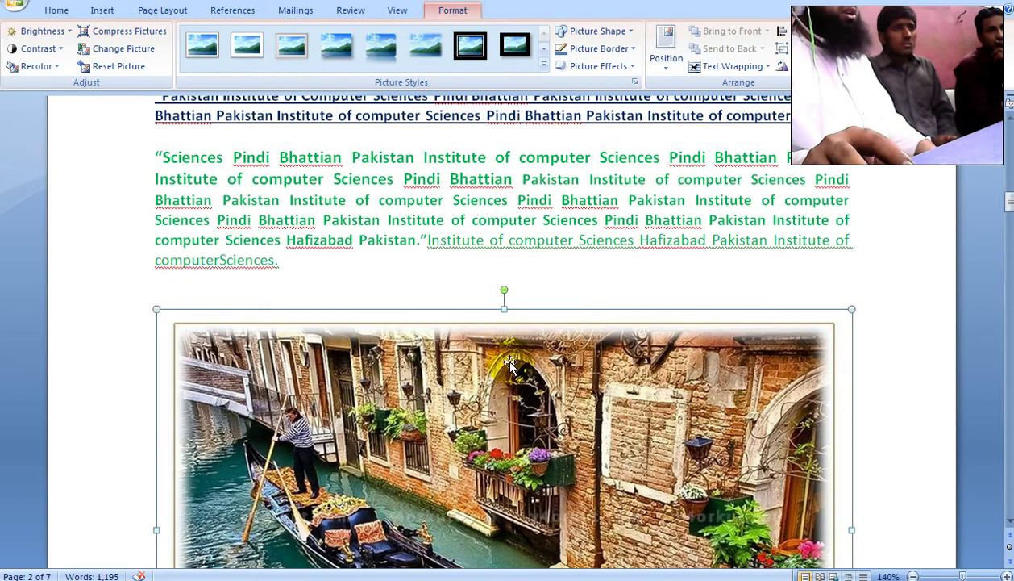
{"action": "left_click", "coordinate": [718, 68]}
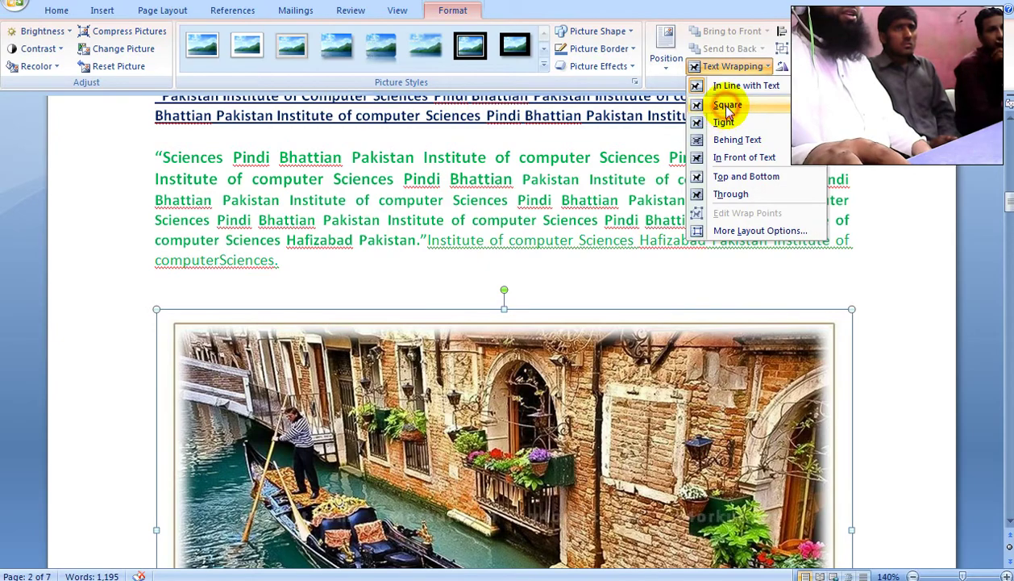
Step: Give the gondola photo Square wrapping, shrink it, and centre it in the red Hafizabad paragraph
{"action": "left_click", "coordinate": [729, 139]}
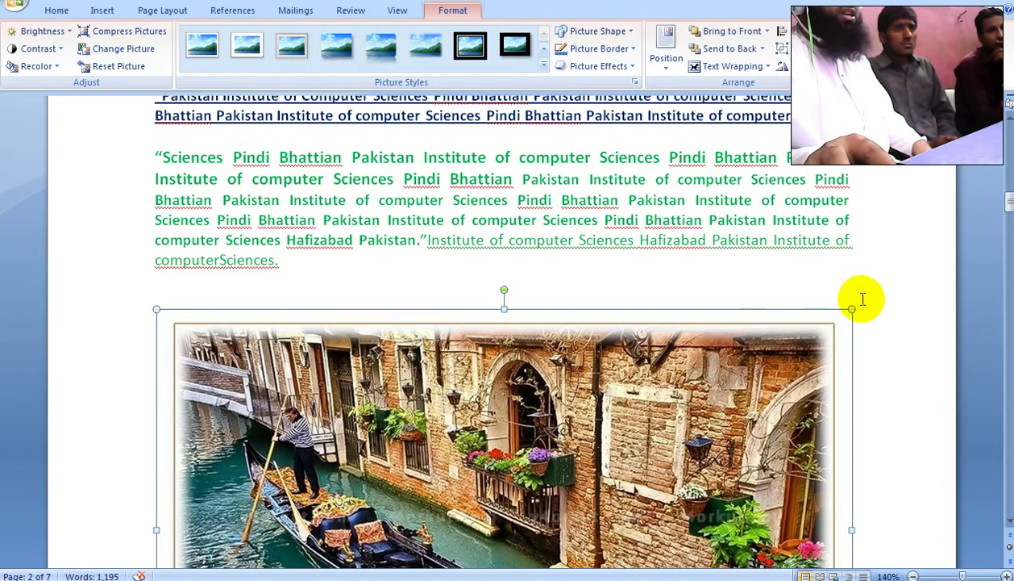
{"action": "left_click_drag", "start_coordinate": [852, 307], "coordinate": [610, 466]}
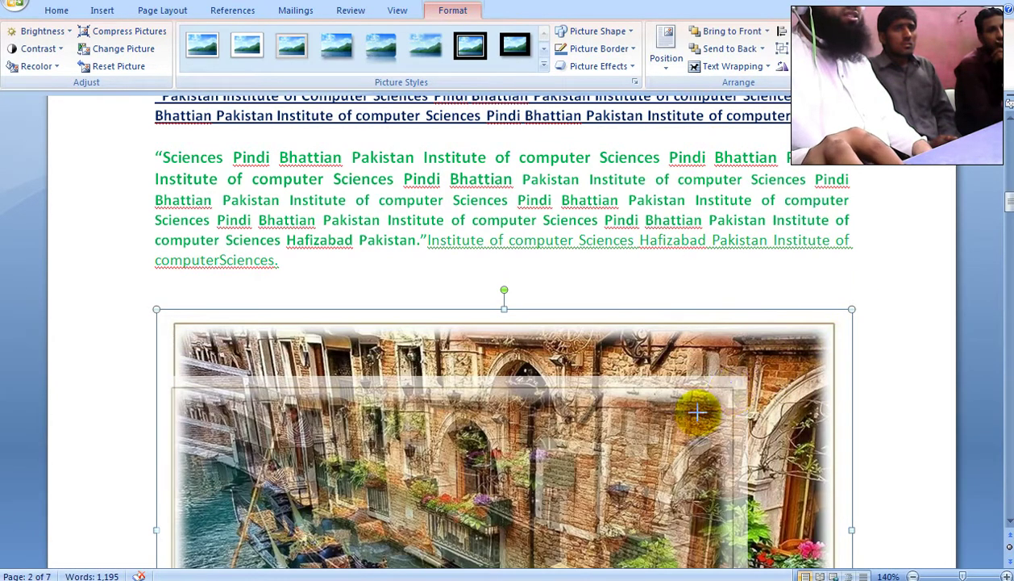
{"action": "left_click_drag", "start_coordinate": [610, 465], "coordinate": [528, 462]}
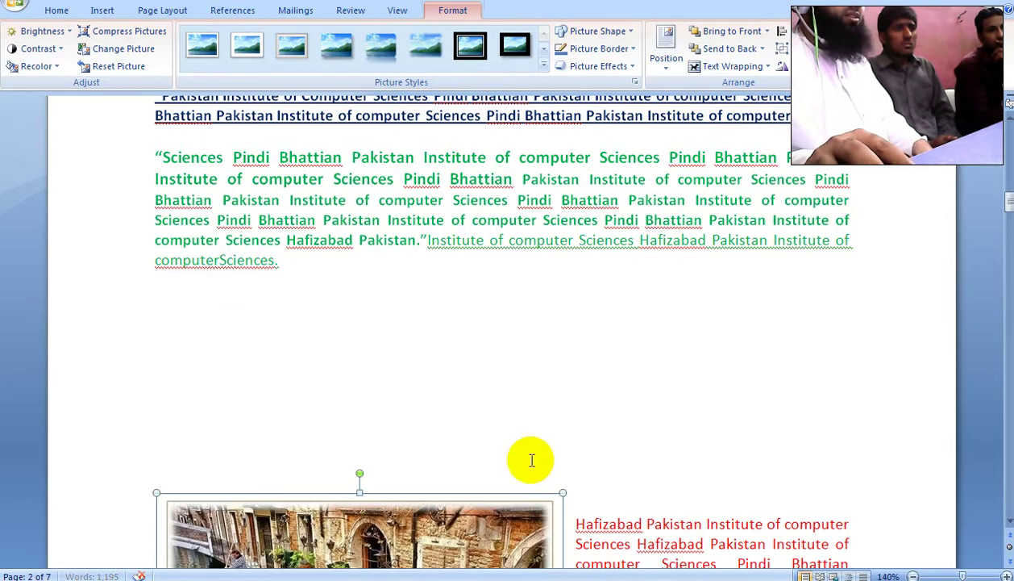
{"action": "left_click_drag", "start_coordinate": [401, 387], "coordinate": [549, 432]}
{"action": "scroll", "coordinate": [468, 383], "scroll_direction": "down", "scroll_amount": 3}
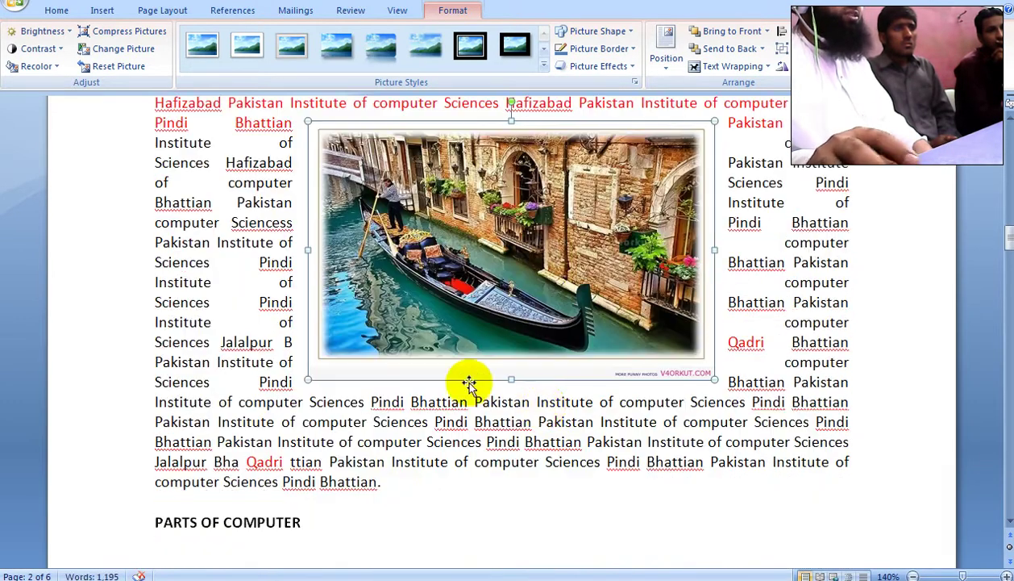
{"action": "scroll", "coordinate": [471, 384], "scroll_direction": "up", "scroll_amount": 2}
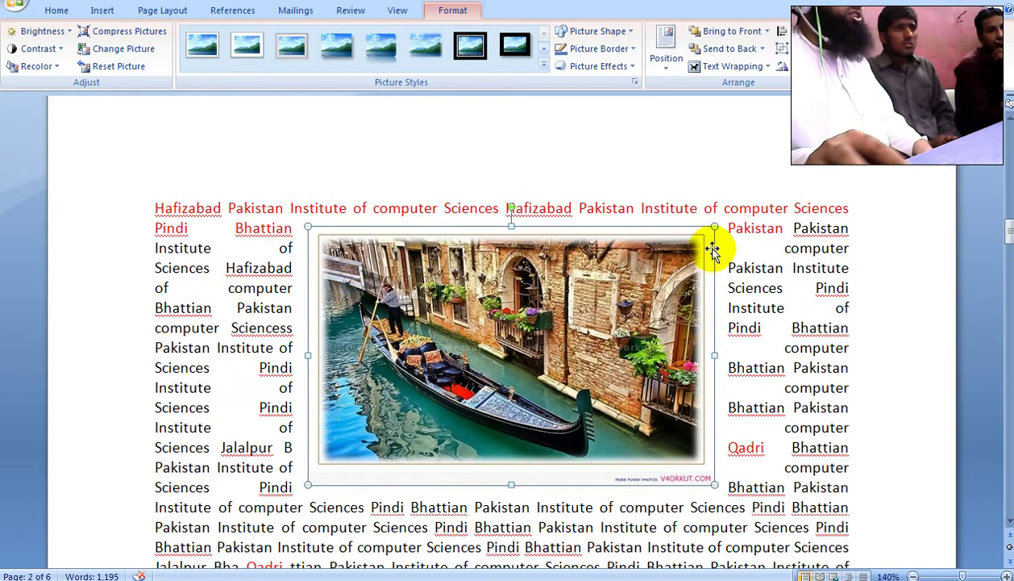
{"action": "left_click_drag", "start_coordinate": [714, 225], "coordinate": [600, 300]}
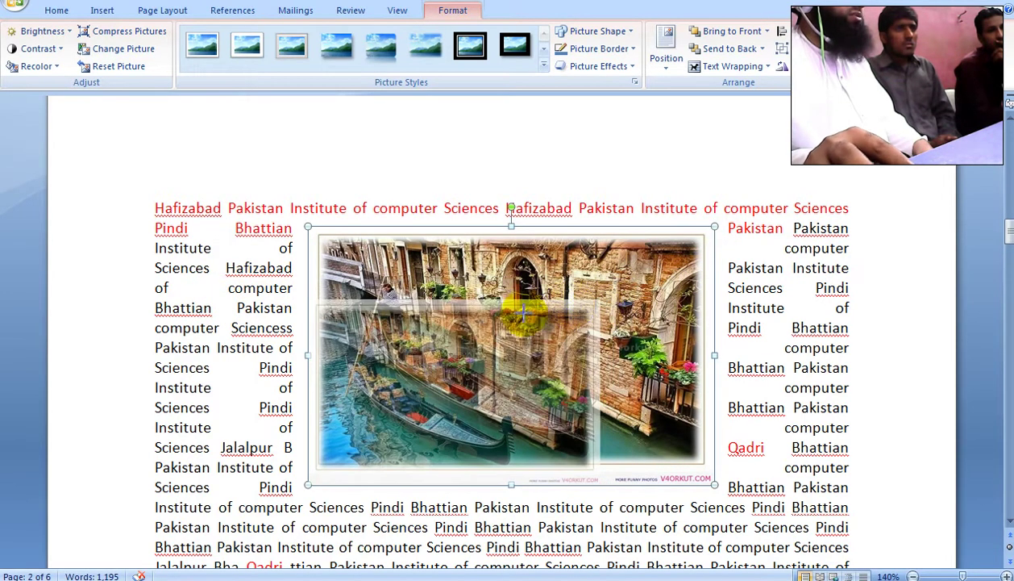
{"action": "left_click_drag", "start_coordinate": [439, 350], "coordinate": [492, 299]}
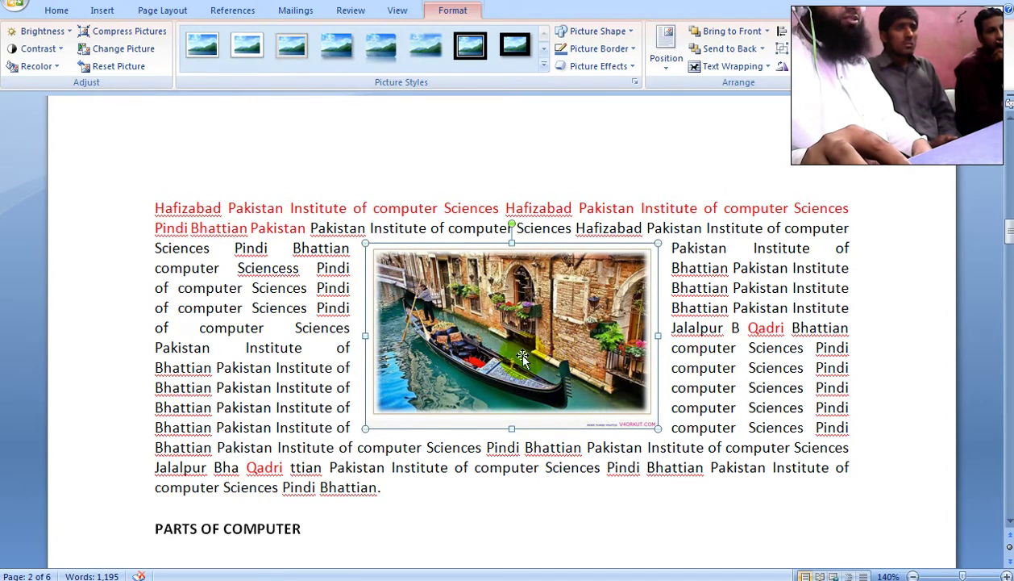
Step: Switch the gondola photo to Tight wrapping, then deselect and reselect it to check the text flow
{"action": "left_click", "coordinate": [728, 66]}
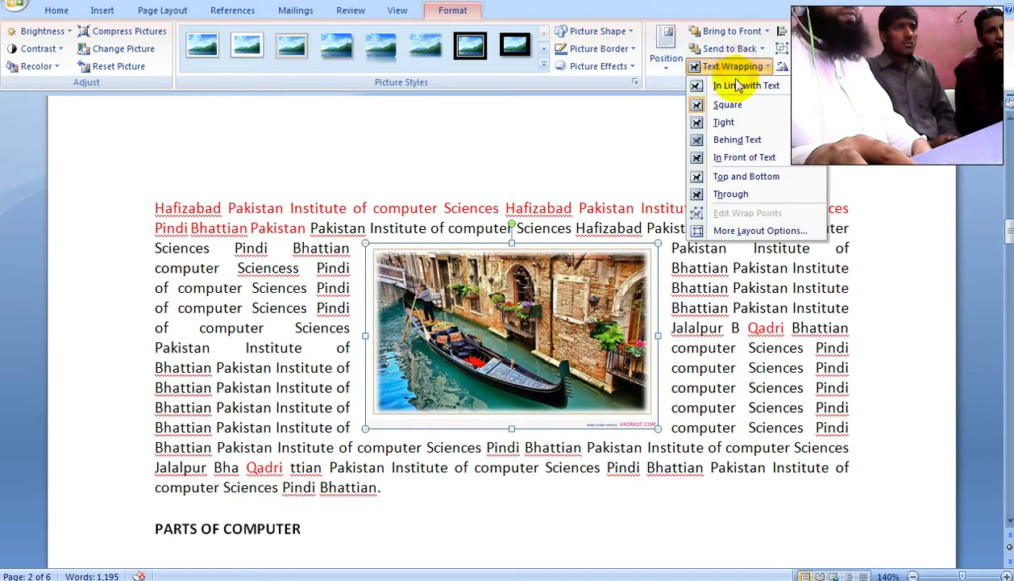
{"action": "left_click", "coordinate": [730, 123]}
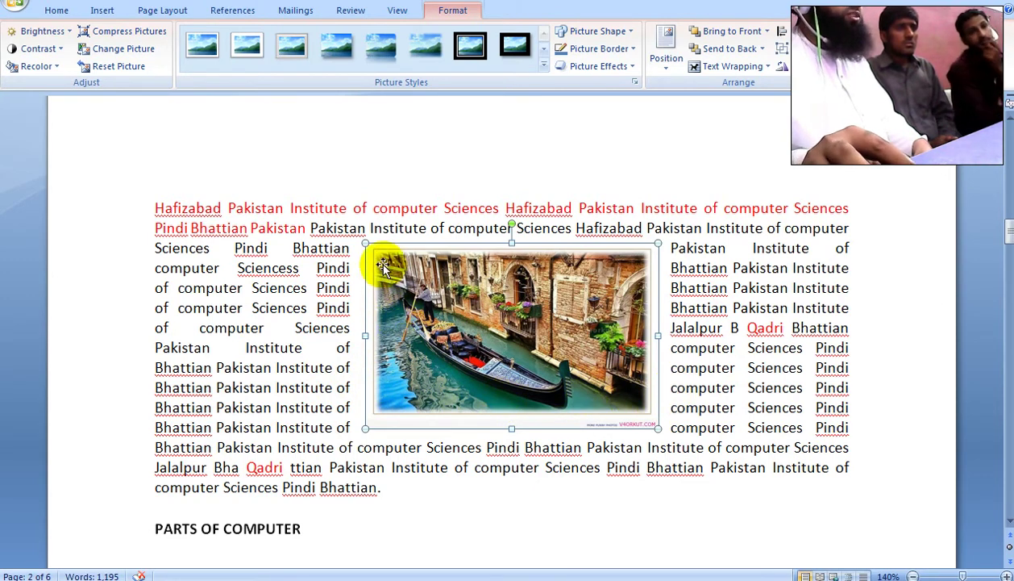
{"action": "left_click", "coordinate": [352, 268]}
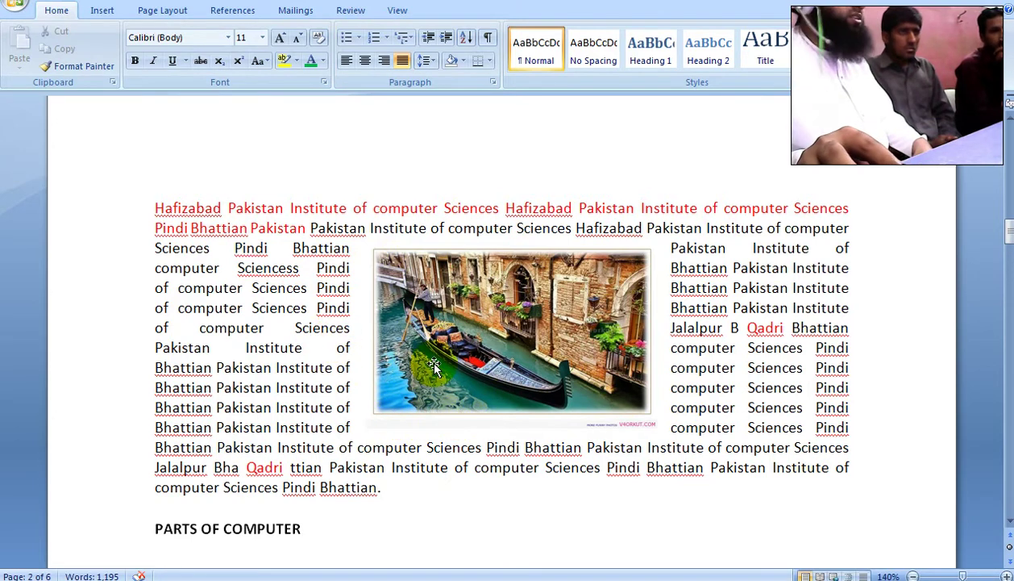
{"action": "left_click", "coordinate": [491, 306]}
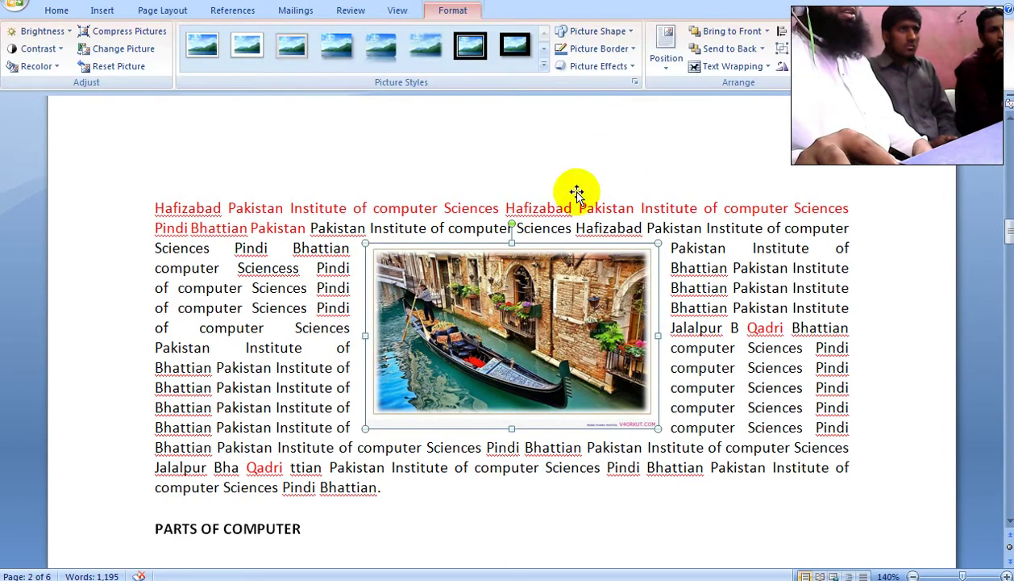
{"action": "left_click", "coordinate": [731, 67]}
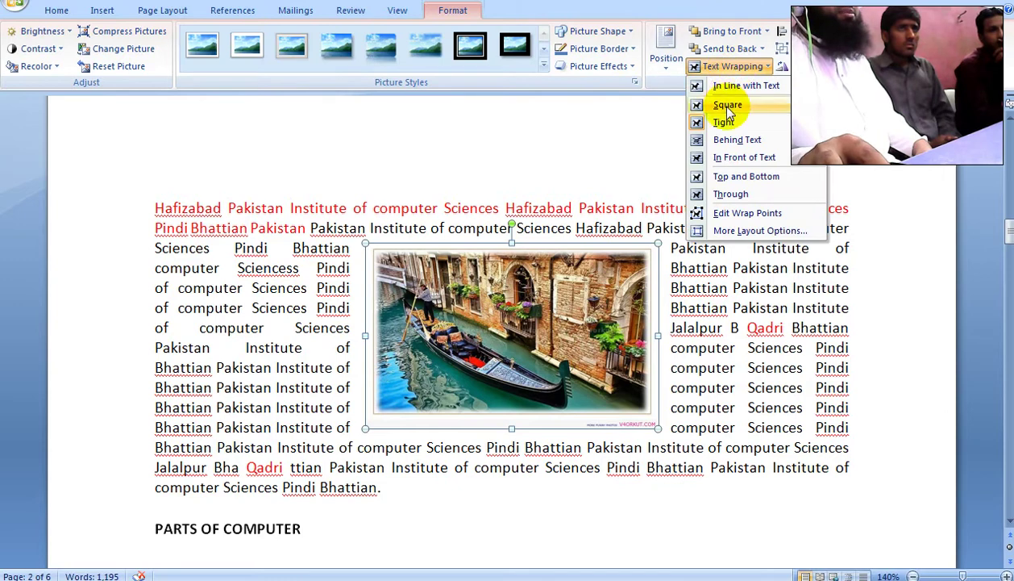
Step: Try Behind Text, then set the gondola photo to In Front of Text and shrink it
{"action": "left_click", "coordinate": [729, 141]}
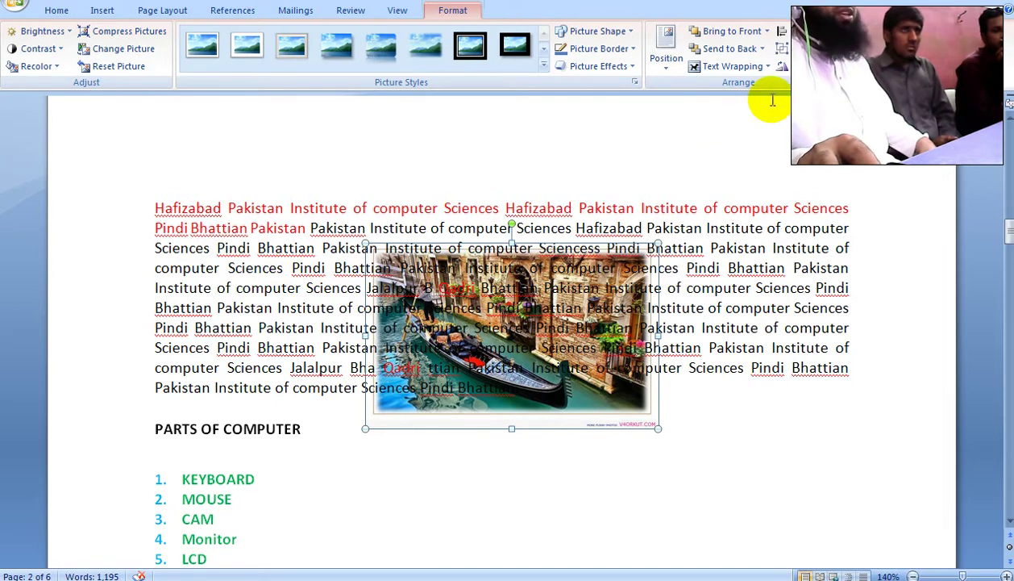
{"action": "left_click", "coordinate": [730, 66]}
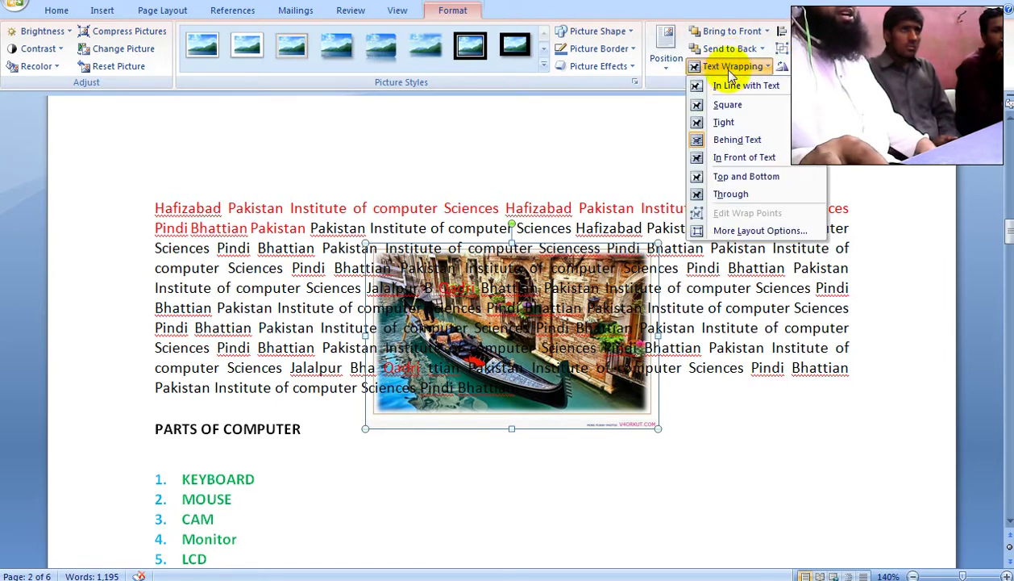
{"action": "left_click", "coordinate": [728, 158]}
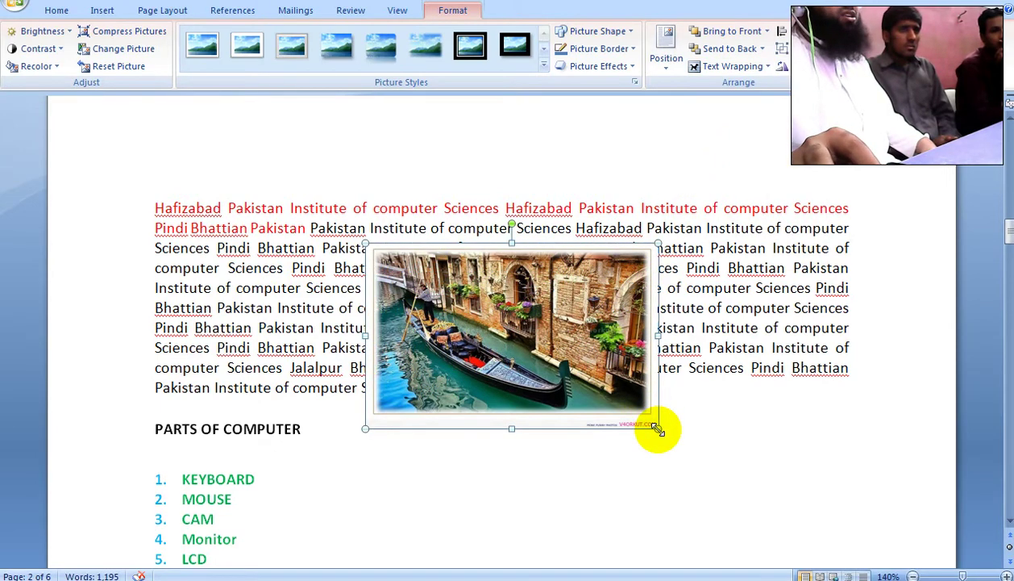
{"action": "left_click_drag", "start_coordinate": [658, 431], "coordinate": [524, 344]}
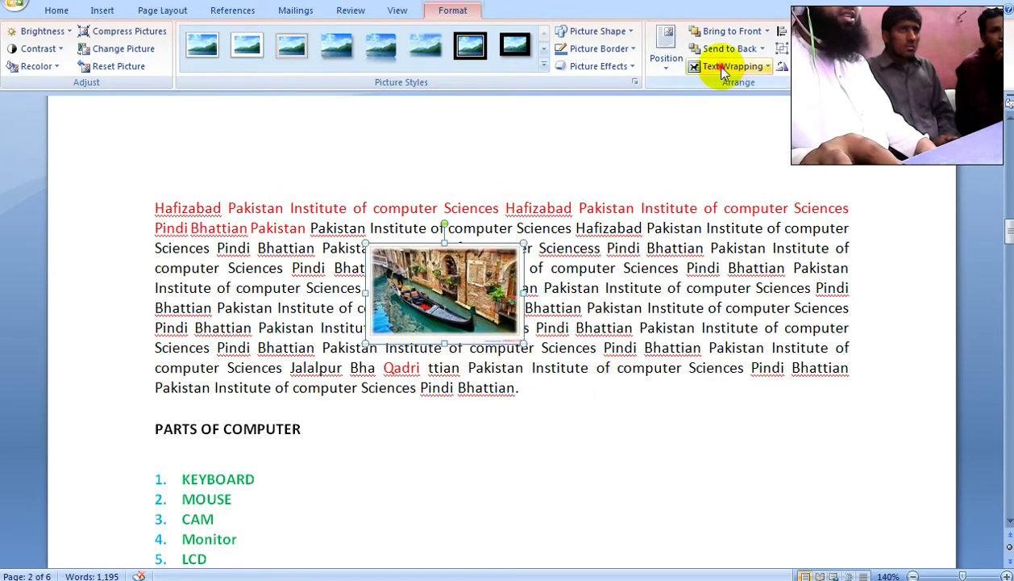
Step: Set the gondola photo to In Line with Text and drag it into the paragraph
{"action": "left_click", "coordinate": [729, 66]}
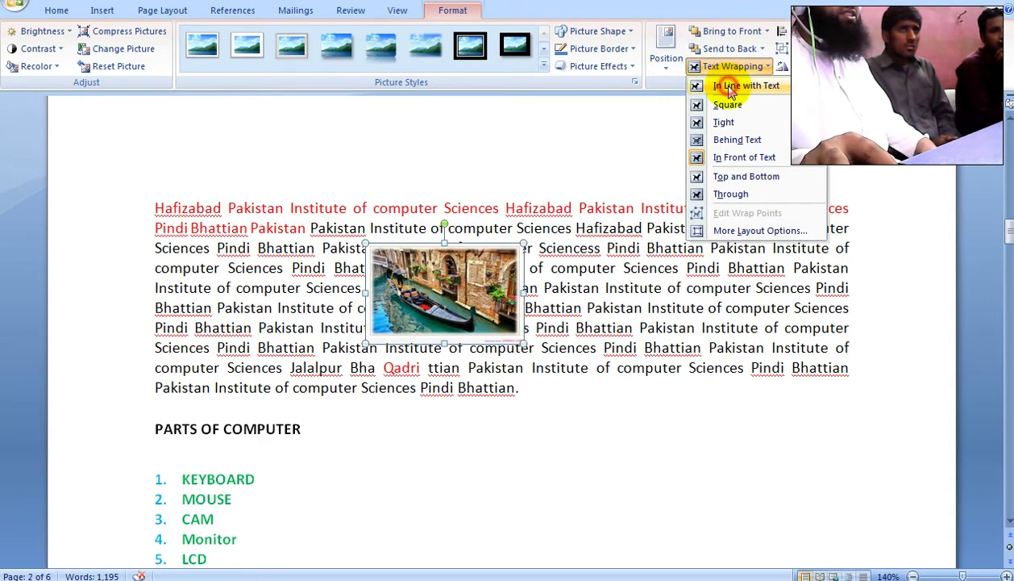
{"action": "left_click", "coordinate": [730, 87]}
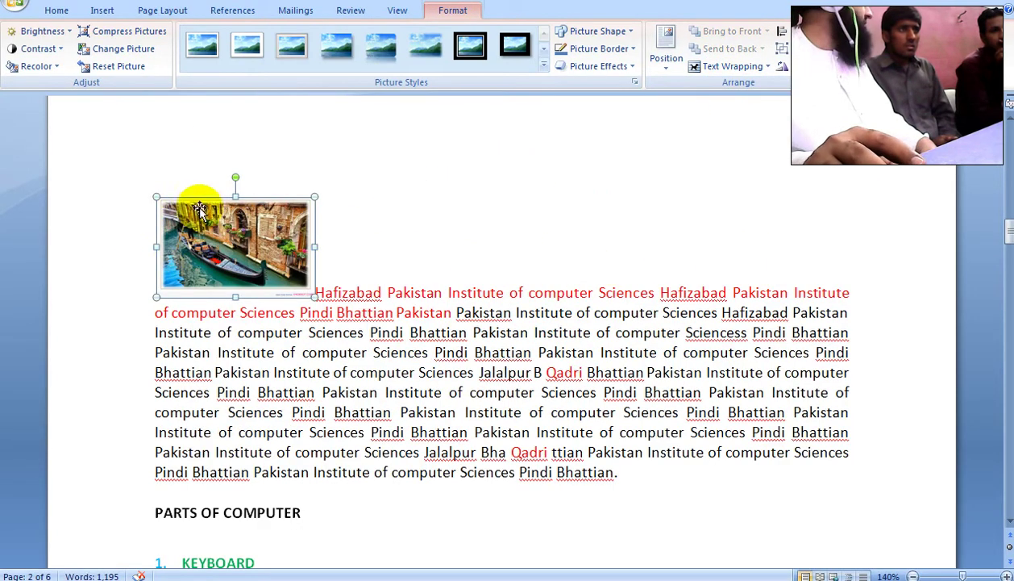
{"action": "left_click_drag", "start_coordinate": [199, 210], "coordinate": [480, 365]}
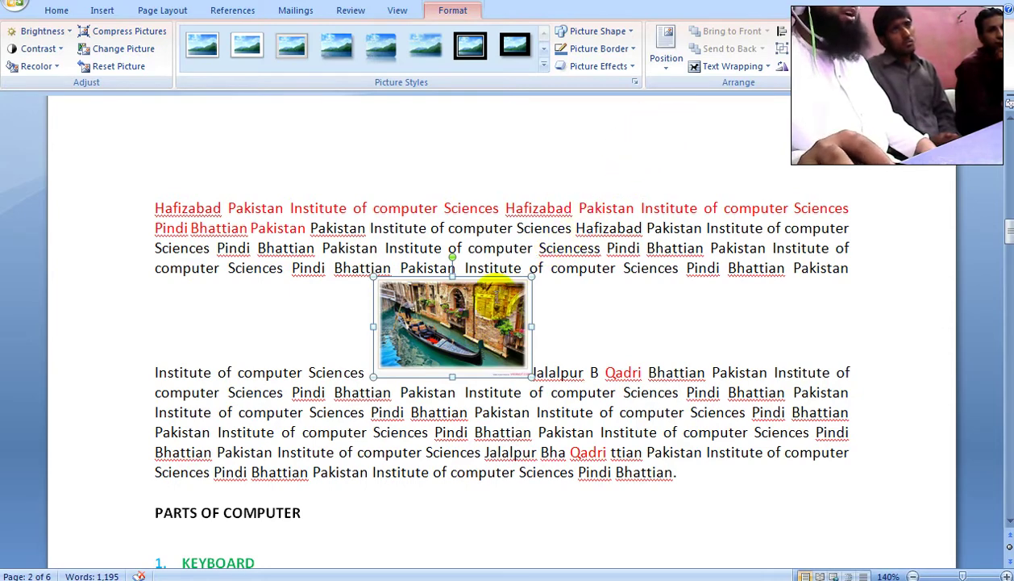
Step: Float the photo In Front of Text, enlarge it, and place it right of the gap below the green text
{"action": "left_click", "coordinate": [709, 66]}
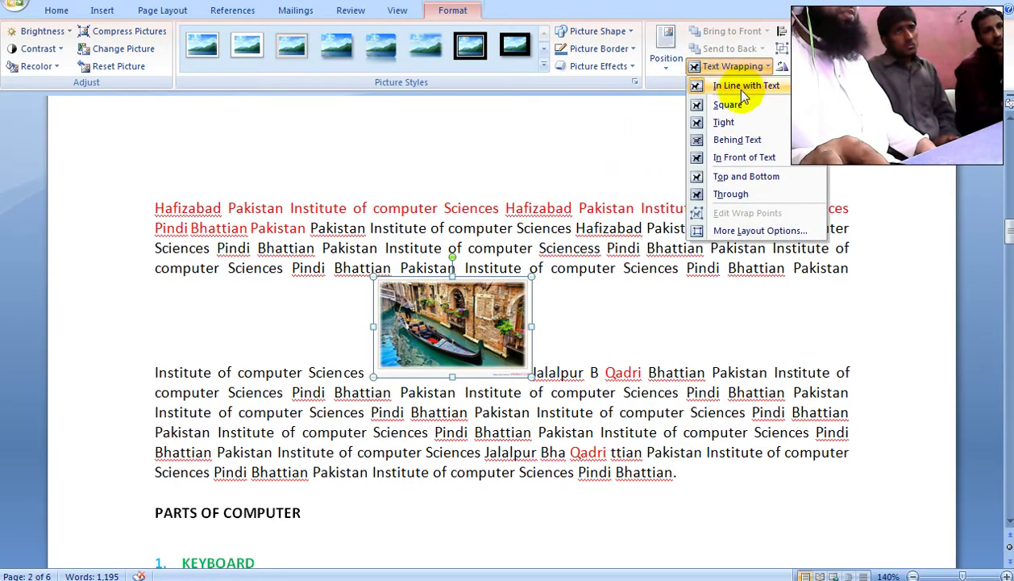
{"action": "left_click", "coordinate": [729, 158]}
{"action": "mouse_move", "coordinate": [501, 295]}
{"action": "left_mouse_down"}
{"action": "mouse_move", "coordinate": [647, 235]}
{"action": "mouse_move", "coordinate": [653, 266]}
{"action": "left_mouse_up"}
{"action": "scroll", "coordinate": [645, 280], "scroll_direction": "up", "scroll_amount": 5}
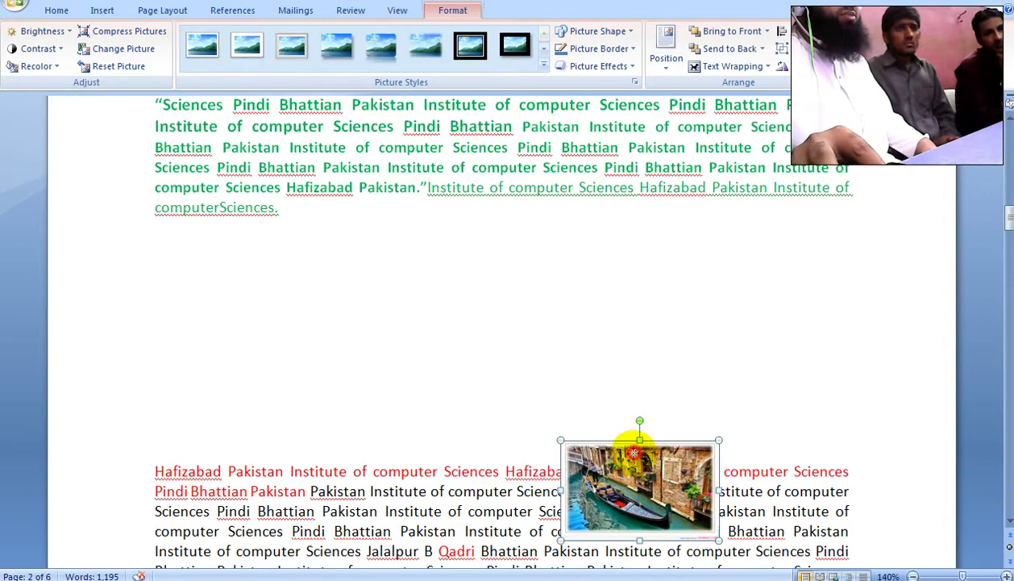
{"action": "left_click_drag", "start_coordinate": [634, 453], "coordinate": [752, 258]}
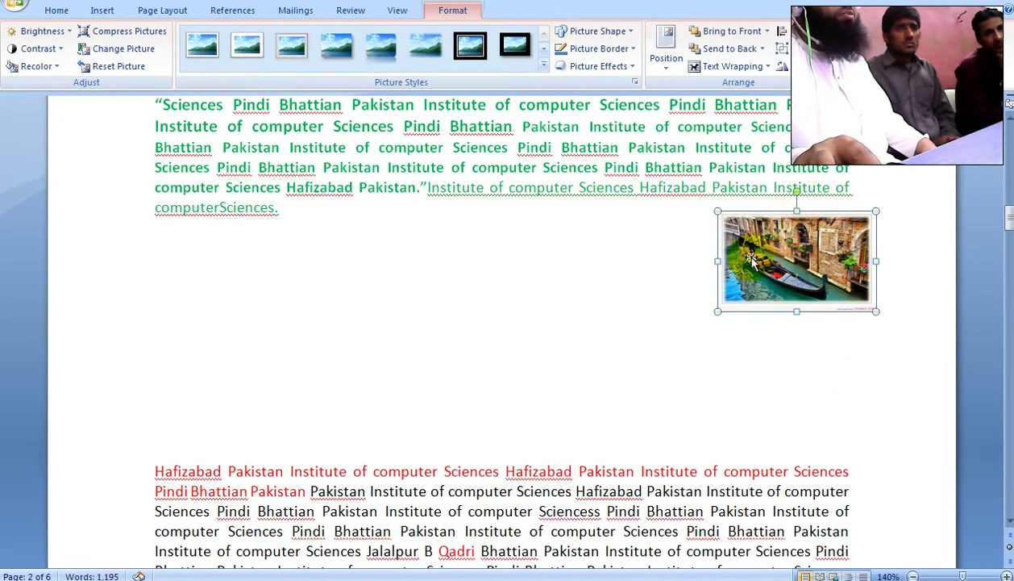
{"action": "left_click_drag", "start_coordinate": [717, 312], "coordinate": [577, 414]}
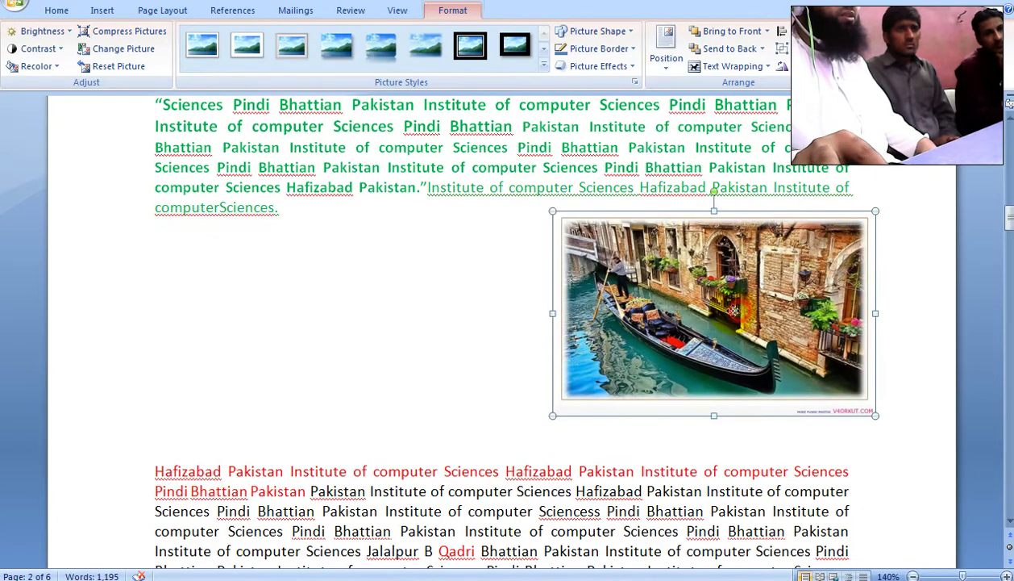
{"action": "mouse_move", "coordinate": [734, 310]}
{"action": "left_mouse_down"}
{"action": "mouse_move", "coordinate": [522, 314]}
{"action": "mouse_move", "coordinate": [594, 319]}
{"action": "mouse_move", "coordinate": [514, 300]}
{"action": "left_mouse_up"}
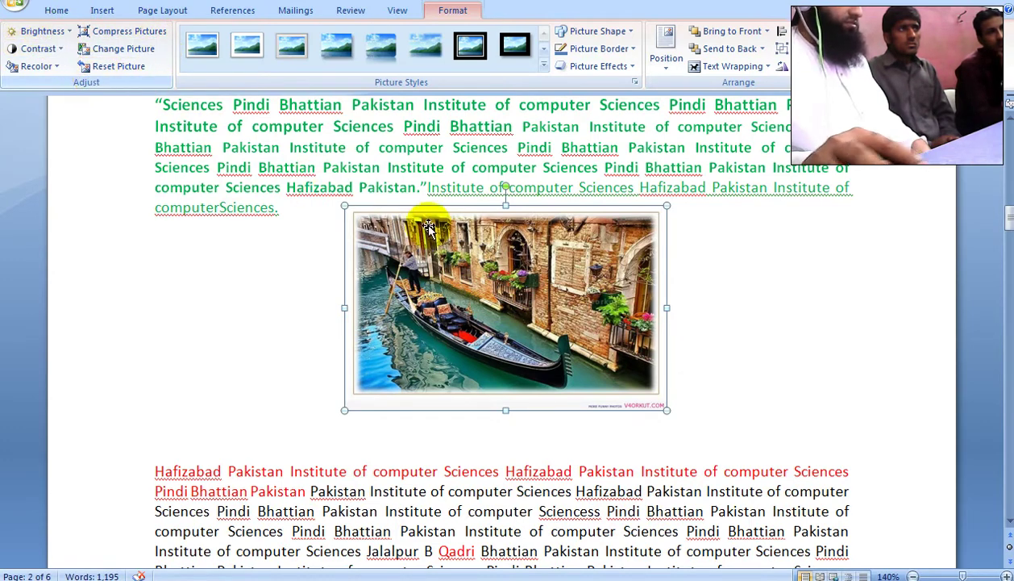
{"action": "mouse_move", "coordinate": [527, 295]}
{"action": "left_mouse_down"}
{"action": "mouse_move", "coordinate": [653, 300]}
{"action": "mouse_move", "coordinate": [609, 310]}
{"action": "left_mouse_up"}
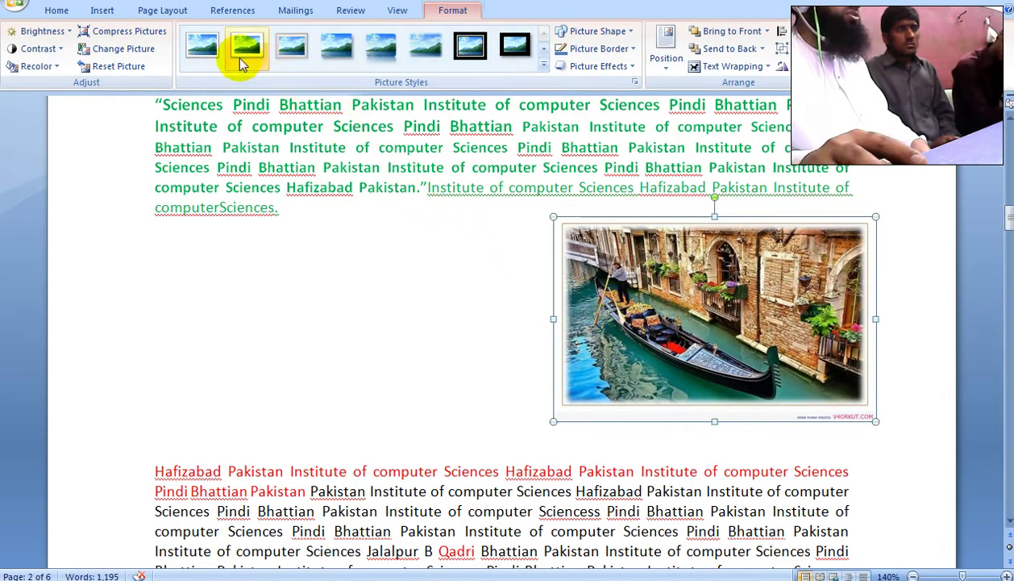
Step: Replace the gondola photo with the dao-khan-azad-kashmir meadow picture and resize it
{"action": "left_click", "coordinate": [125, 55]}
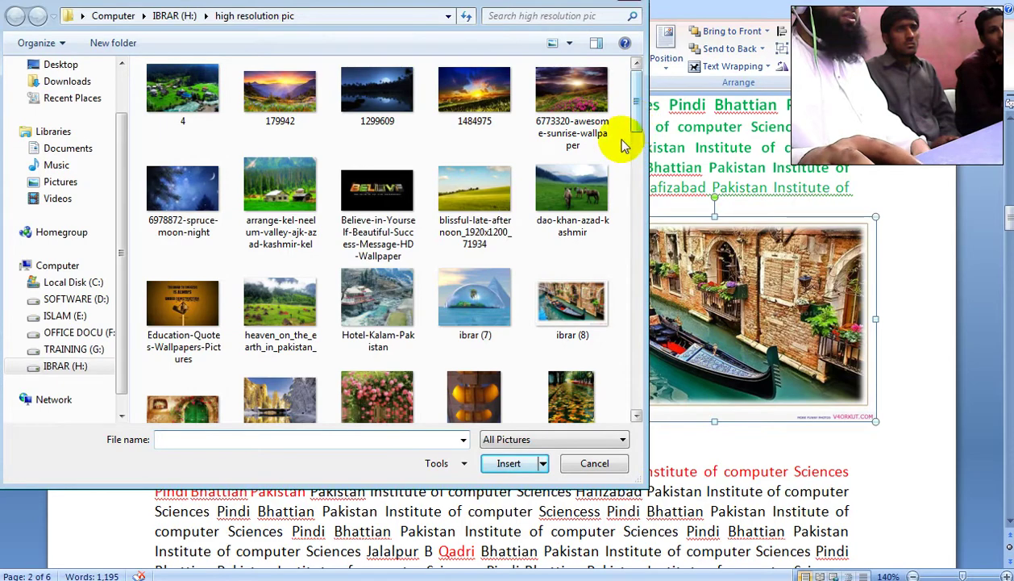
{"action": "double_click", "coordinate": [589, 197]}
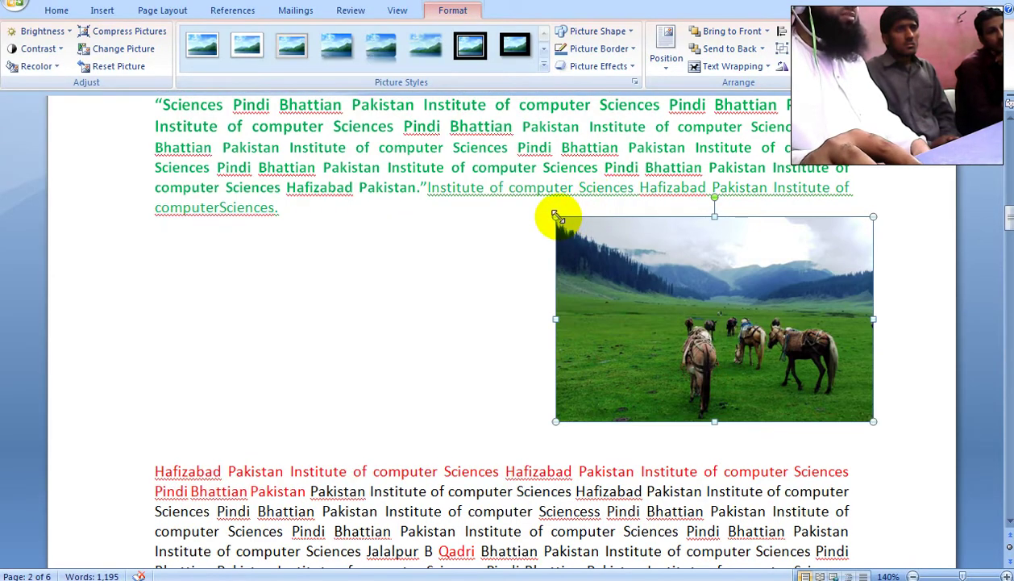
{"action": "left_click_drag", "start_coordinate": [544, 205], "coordinate": [536, 203]}
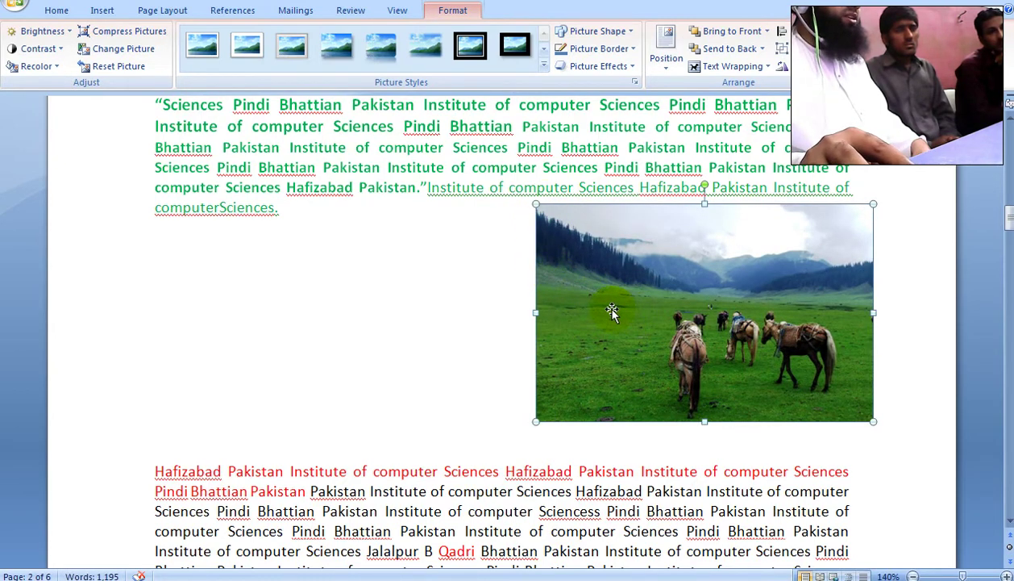
Step: Copy and paste the meadow photo, placing the duplicate to the left of the original
{"action": "right_click", "coordinate": [590, 282]}
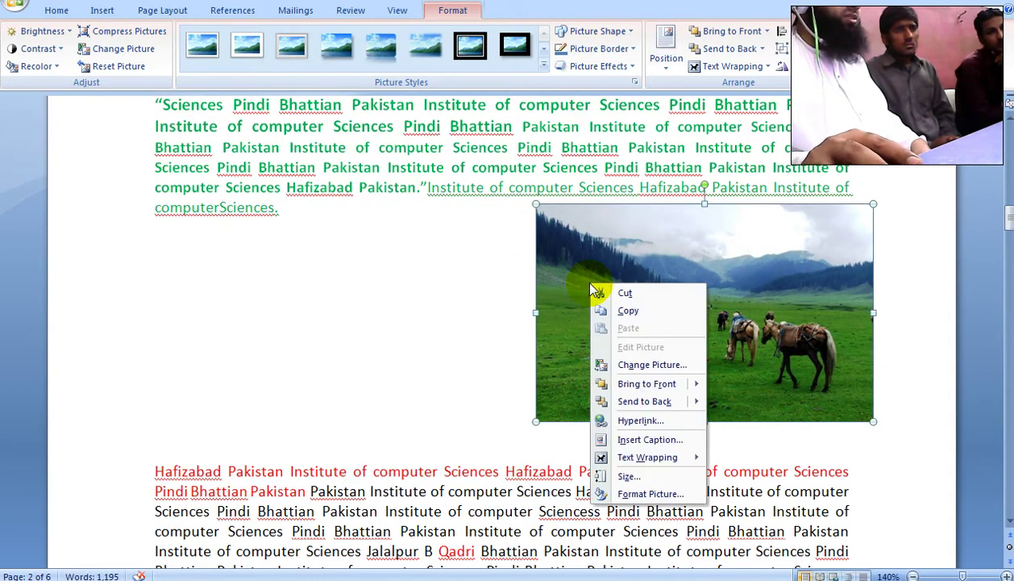
{"action": "left_click", "coordinate": [626, 311]}
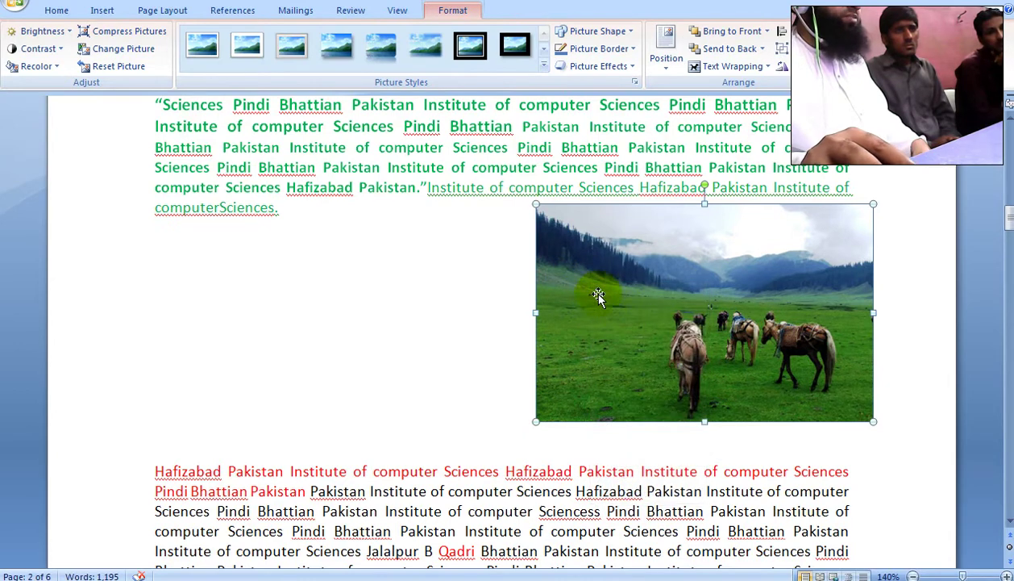
{"action": "right_click", "coordinate": [583, 274]}
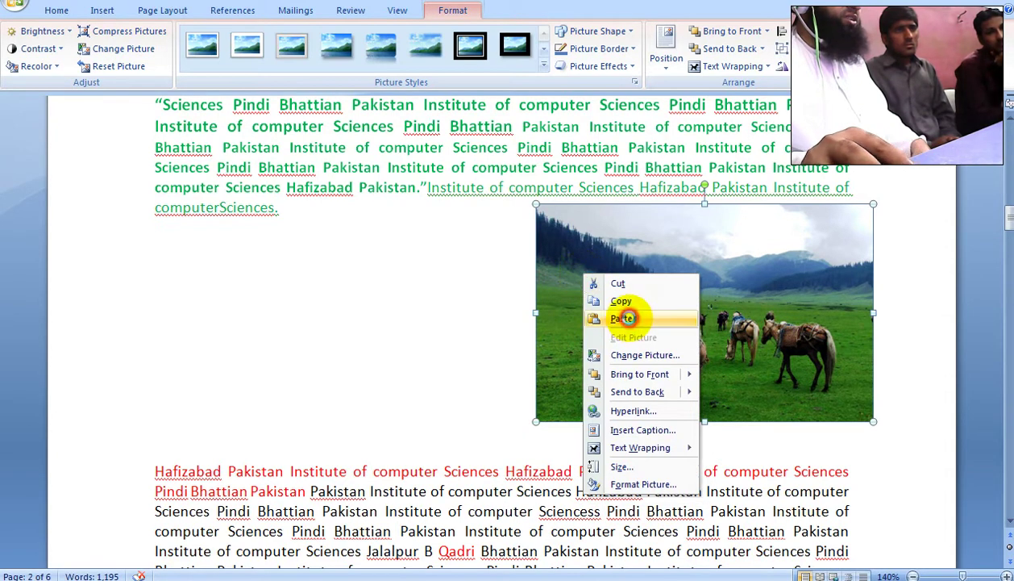
{"action": "left_click", "coordinate": [625, 317]}
{"action": "left_click_drag", "start_coordinate": [625, 310], "coordinate": [273, 308]}
{"action": "left_click_drag", "start_coordinate": [595, 329], "coordinate": [594, 345]}
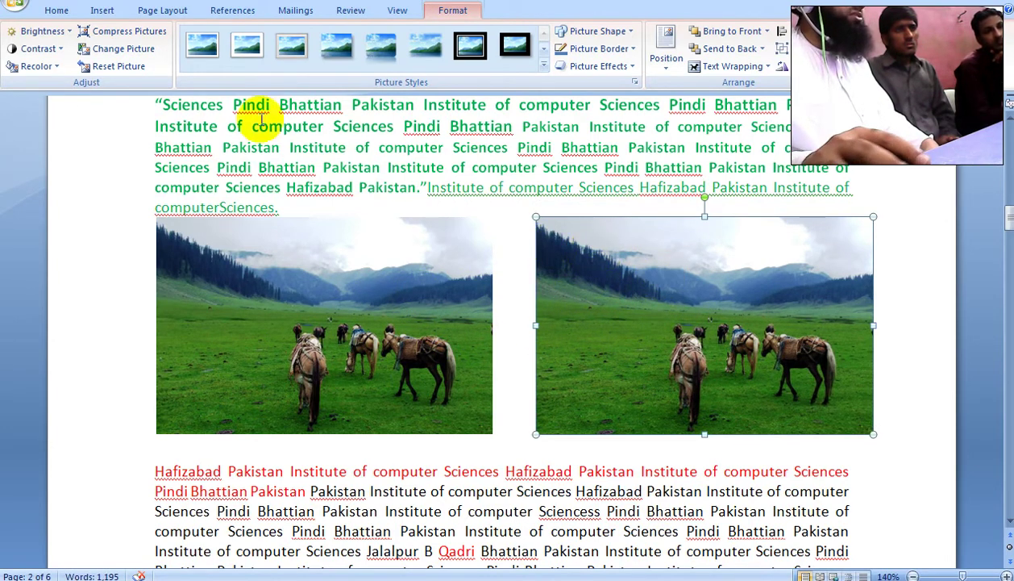
{"action": "left_click", "coordinate": [29, 32]}
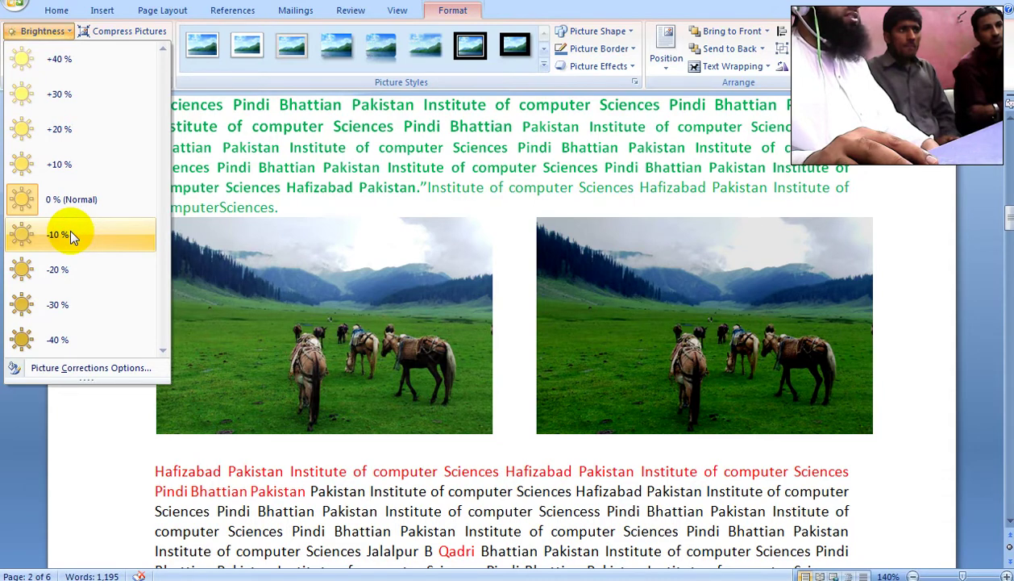
Step: Lower the right meadow photo's brightness by -10 %
{"action": "left_click", "coordinate": [69, 235]}
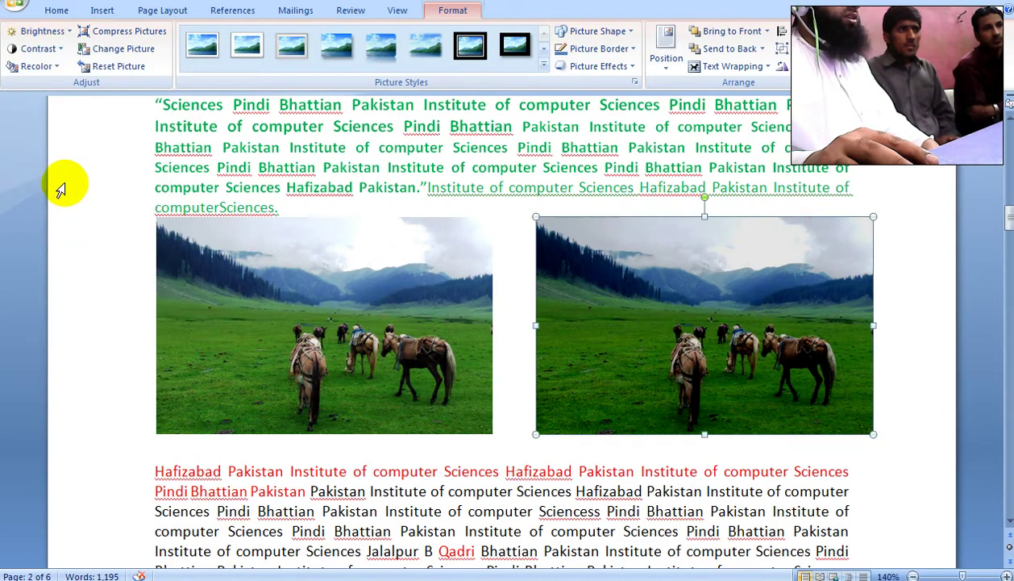
{"action": "left_click", "coordinate": [37, 48]}
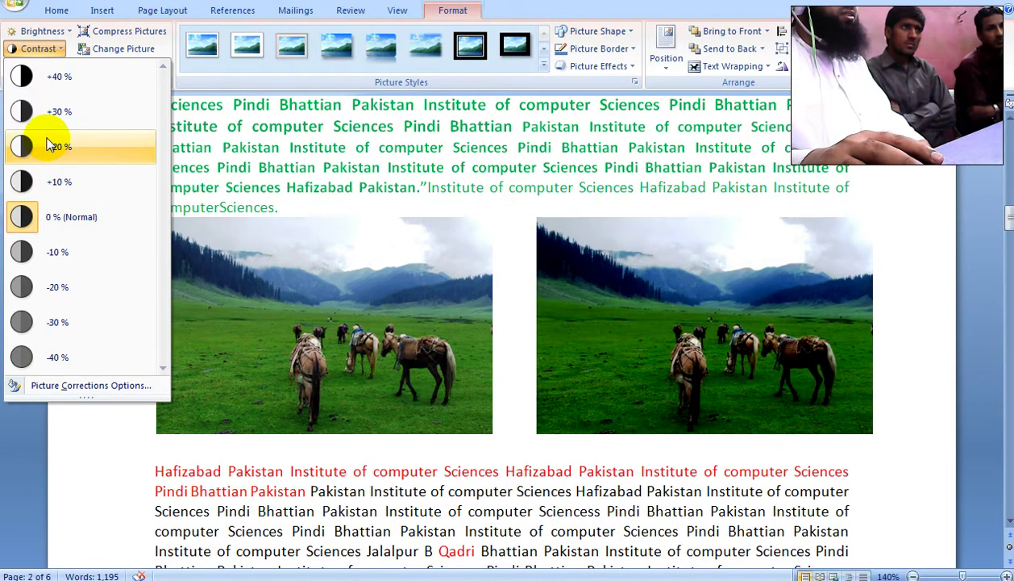
Step: Give the right meadow photo +40 % contrast and +20 % brightness, then compare it with the left copy
{"action": "left_click", "coordinate": [59, 84]}
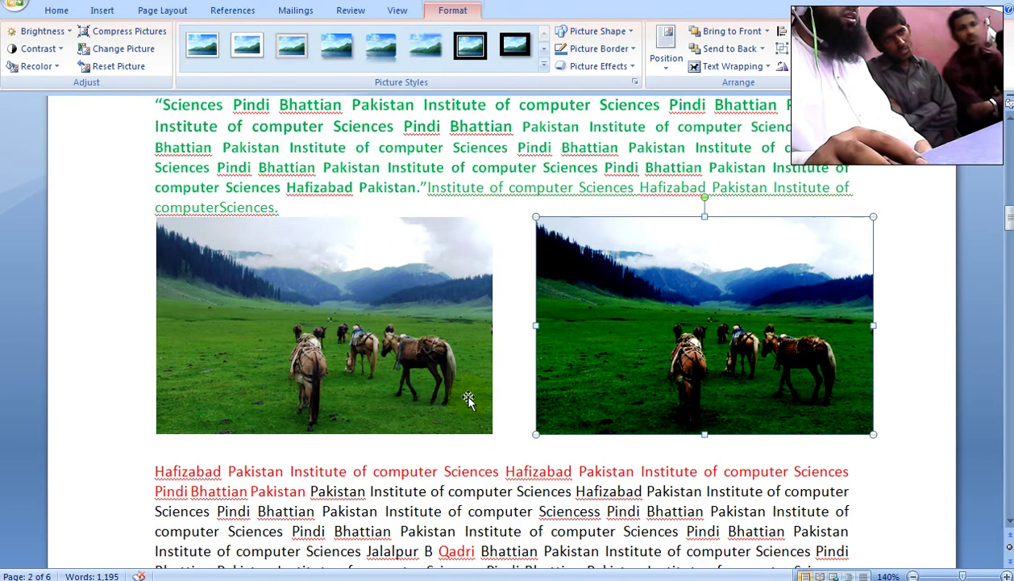
{"action": "left_click", "coordinate": [34, 31]}
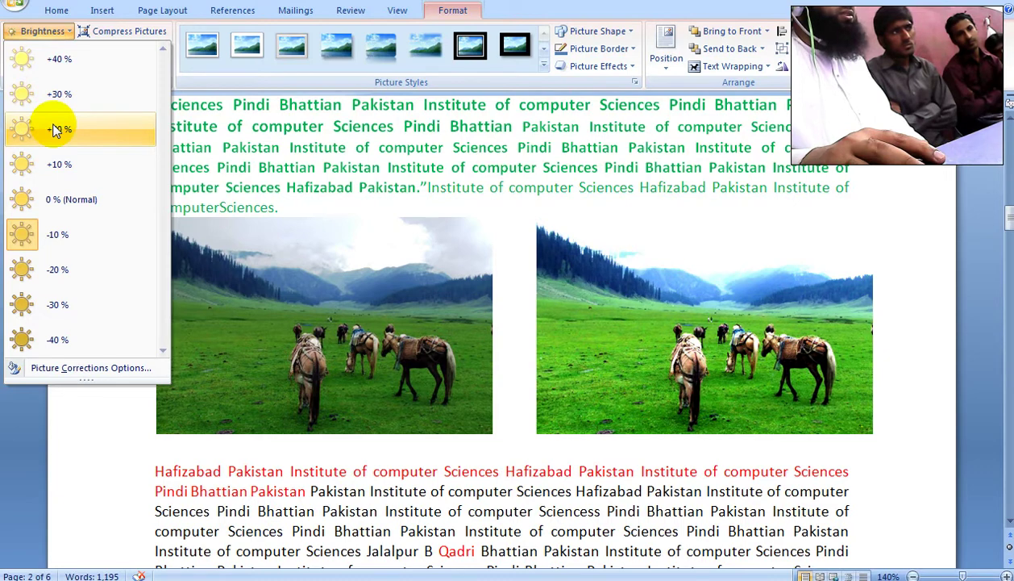
{"action": "left_click", "coordinate": [53, 129]}
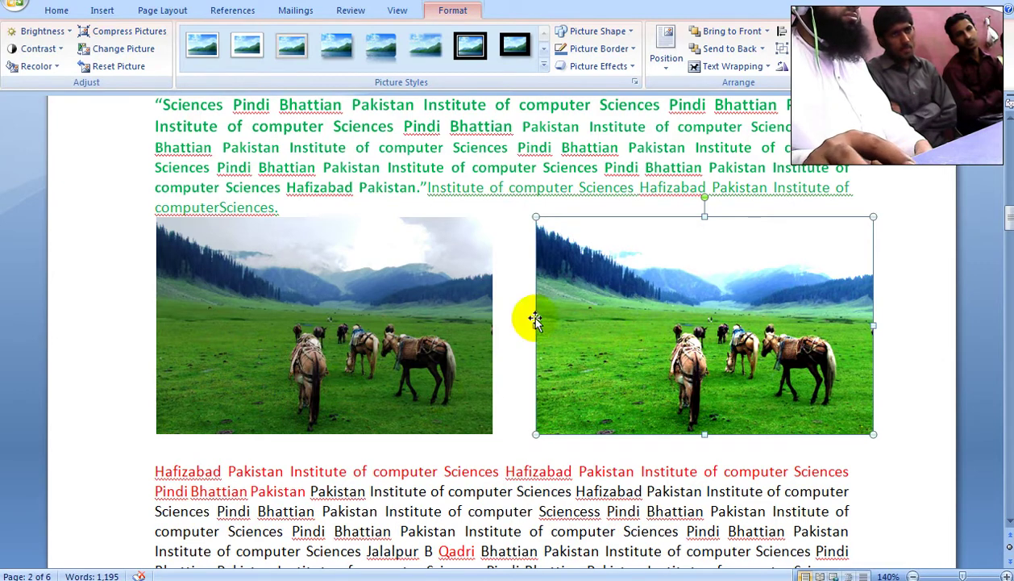
{"action": "left_click", "coordinate": [461, 292]}
{"action": "left_click", "coordinate": [631, 325]}
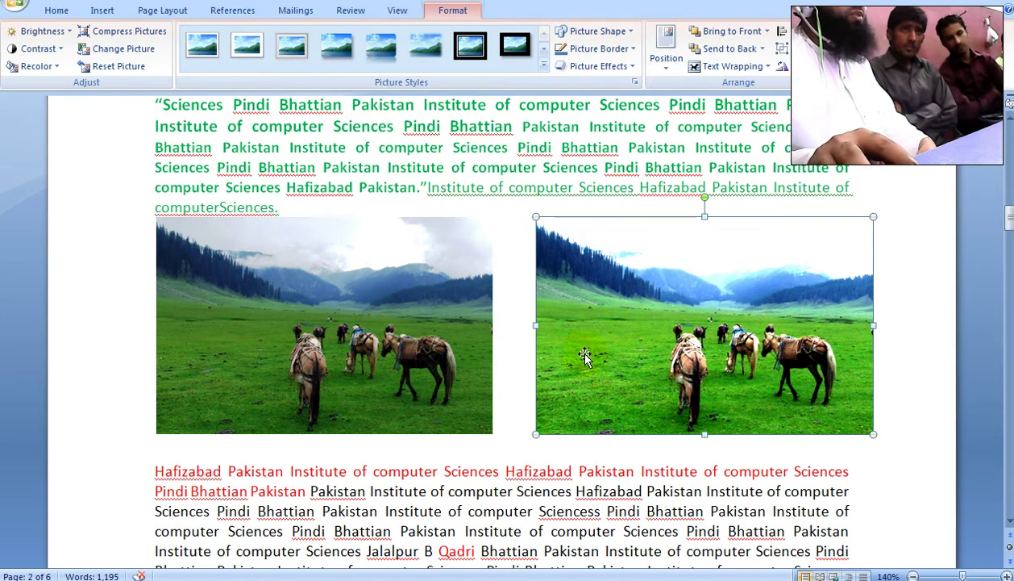
{"action": "left_click", "coordinate": [648, 300]}
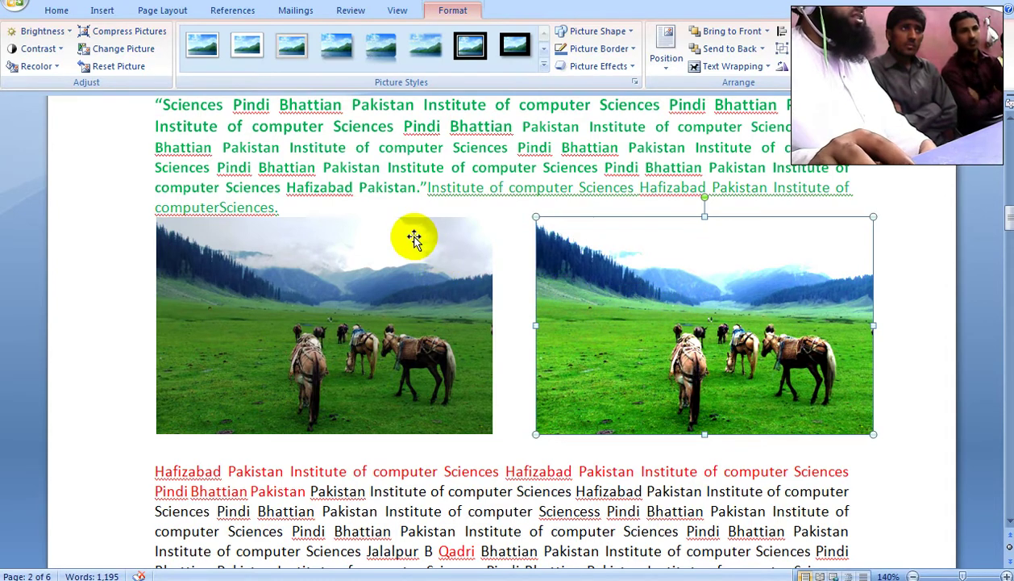
{"action": "left_click", "coordinate": [35, 68]}
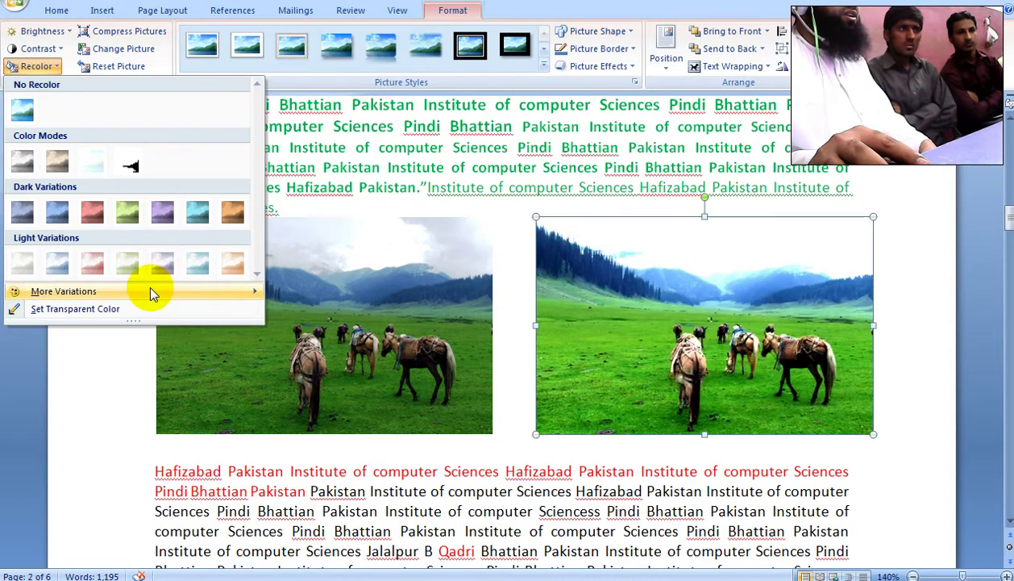
{"action": "mouse_move", "coordinate": [149, 290]}
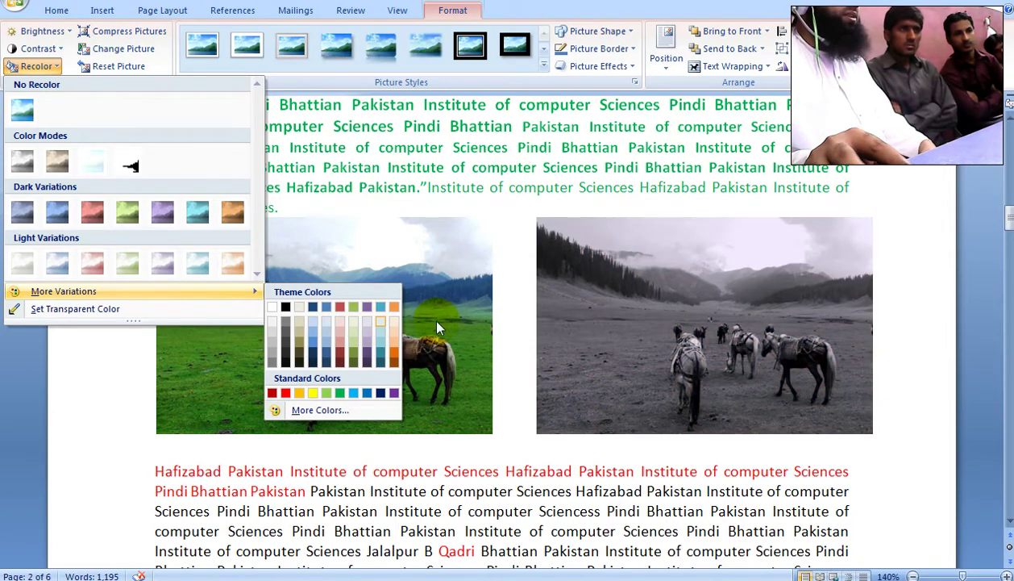
{"action": "left_click", "coordinate": [611, 316]}
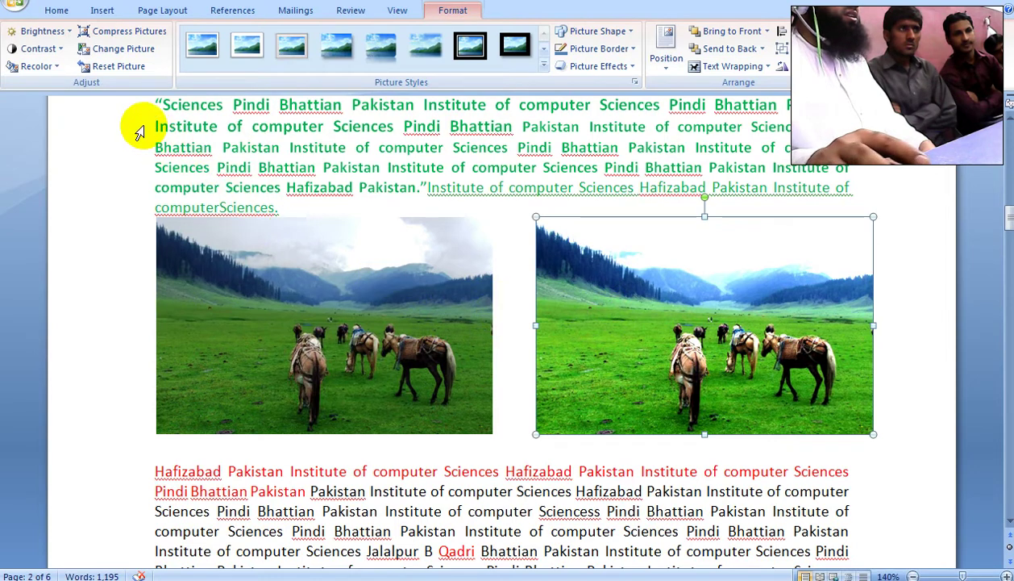
Step: Insert the picture ibrar (66) from the high resolution pic folder beside the horses picture
{"action": "left_click", "coordinate": [129, 50]}
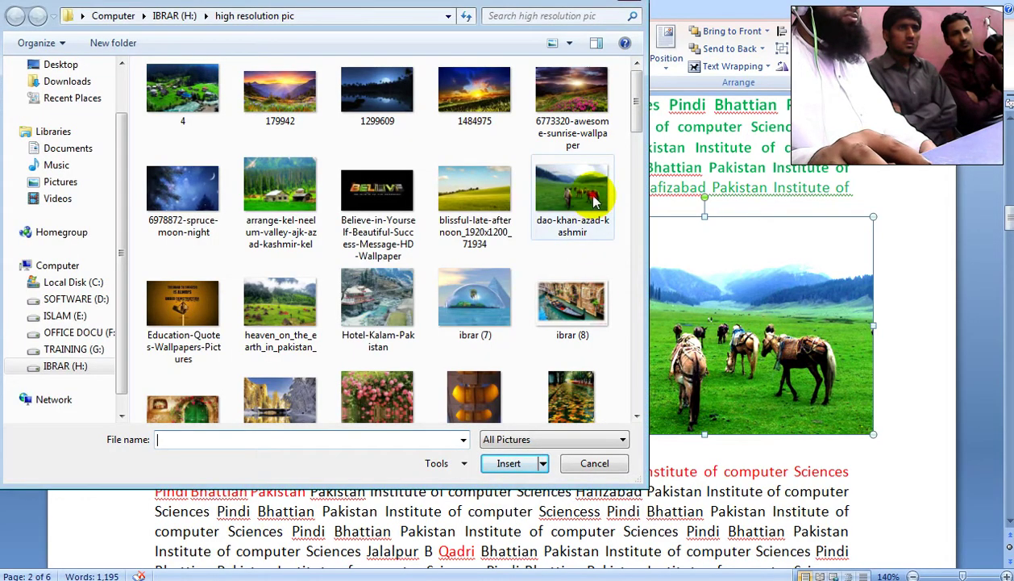
{"action": "left_click", "coordinate": [583, 222]}
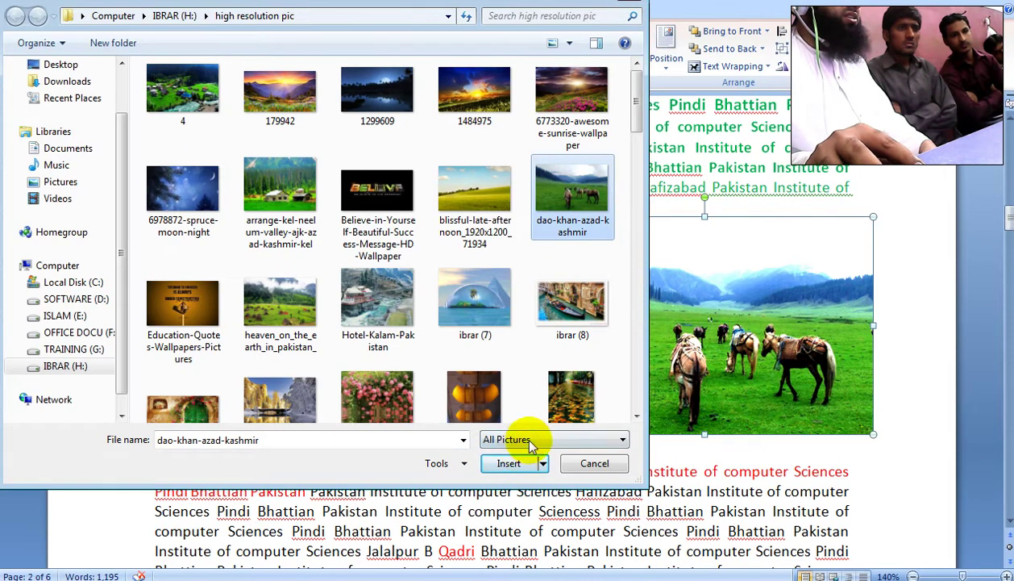
{"action": "left_click_drag", "start_coordinate": [637, 105], "coordinate": [637, 334]}
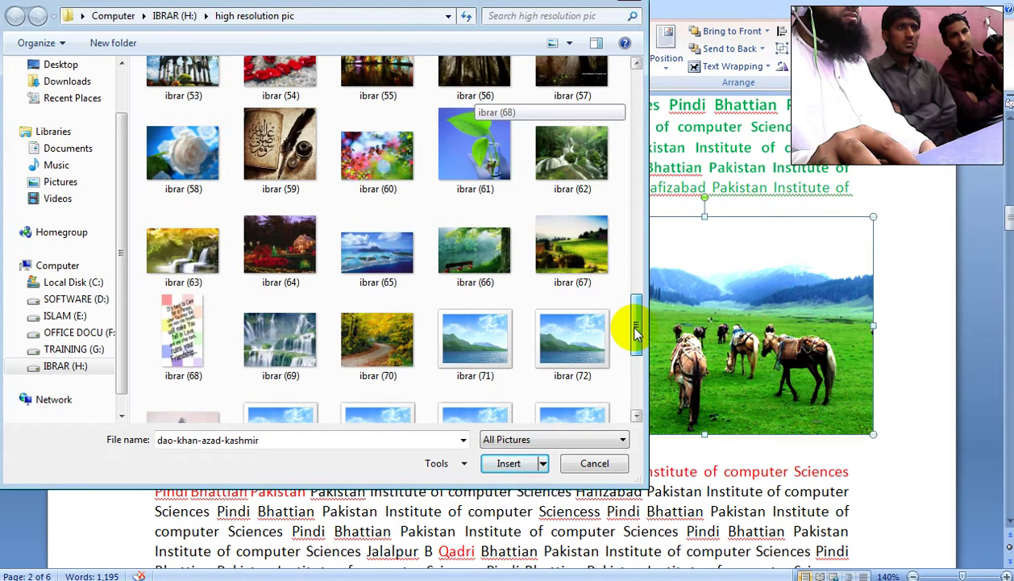
{"action": "left_click", "coordinate": [474, 241]}
{"action": "double_click", "coordinate": [475, 246]}
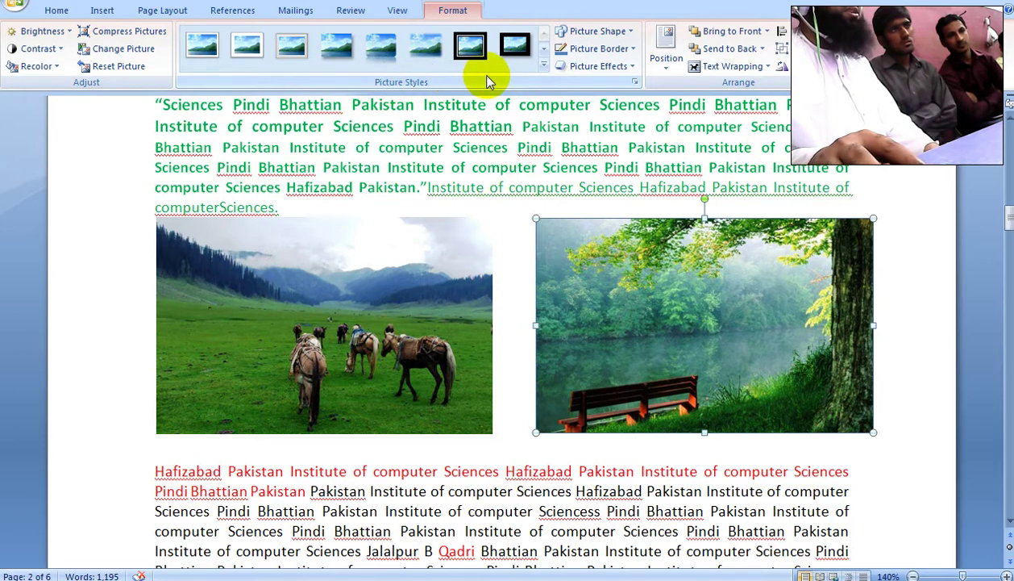
{"action": "left_click", "coordinate": [543, 66]}
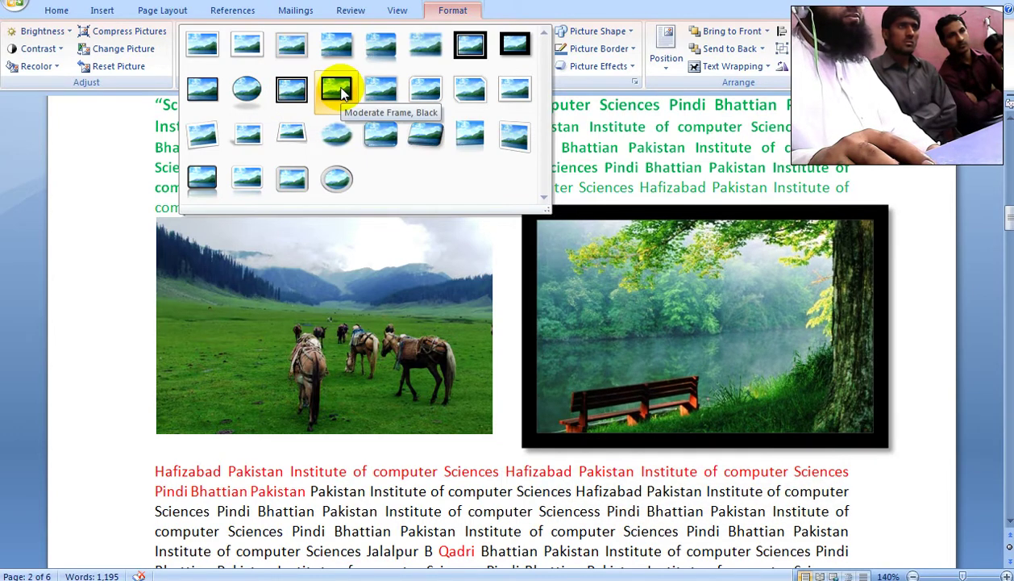
{"action": "left_click", "coordinate": [612, 242]}
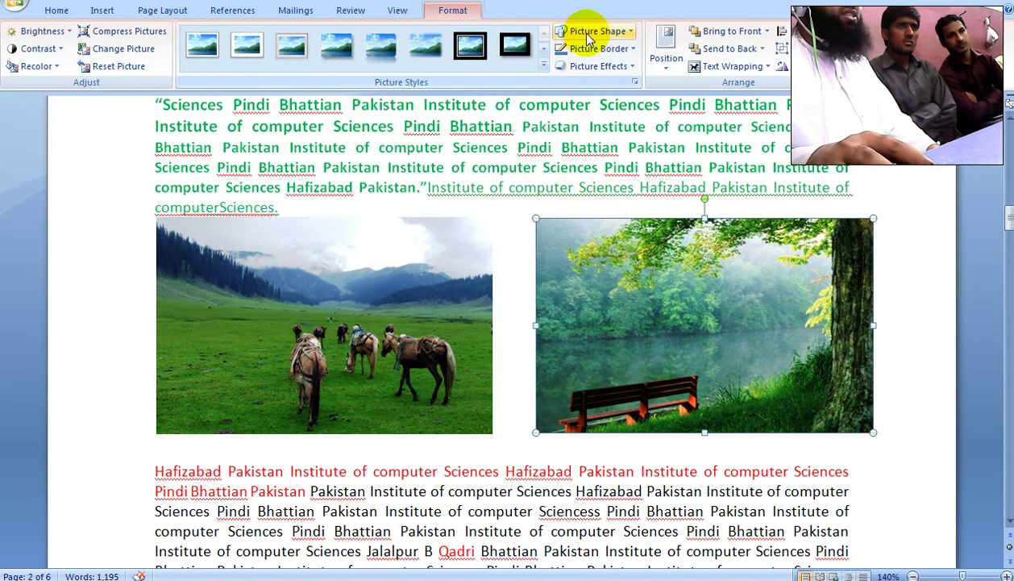
Step: Crop the bench picture to a snipped-corner rectangle shape
{"action": "left_click", "coordinate": [622, 33]}
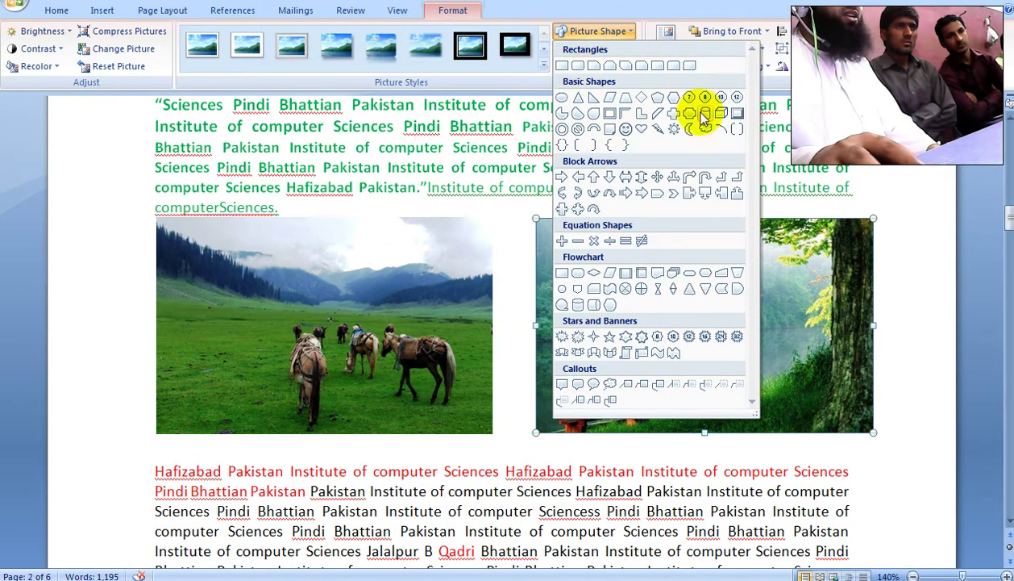
{"action": "left_click", "coordinate": [610, 68]}
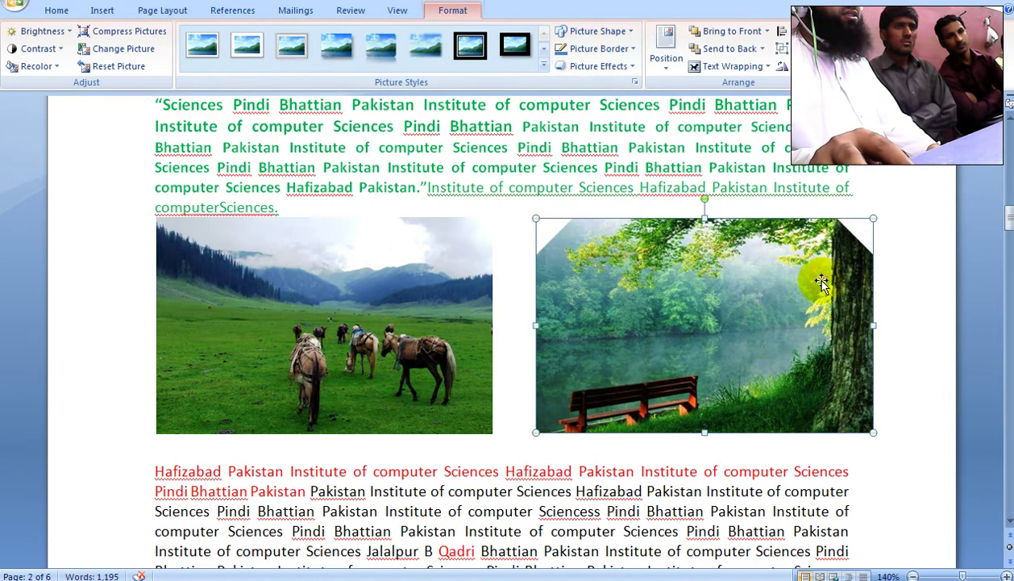
{"action": "left_click", "coordinate": [899, 232]}
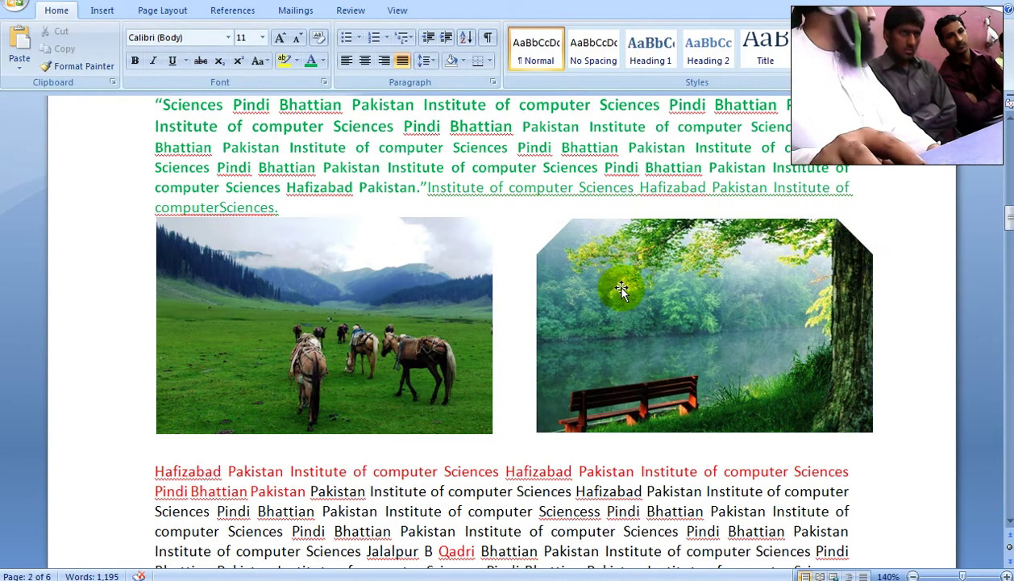
{"action": "left_click", "coordinate": [613, 262]}
Step: Reshape the bench picture into a heart, then into a many-pointed star
{"action": "left_click", "coordinate": [621, 31]}
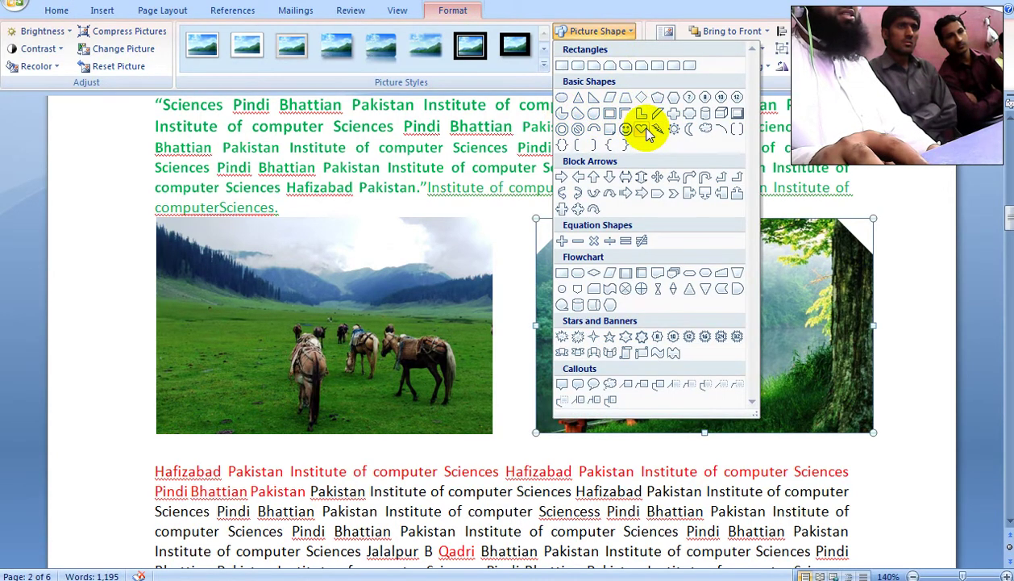
{"action": "left_click", "coordinate": [642, 130]}
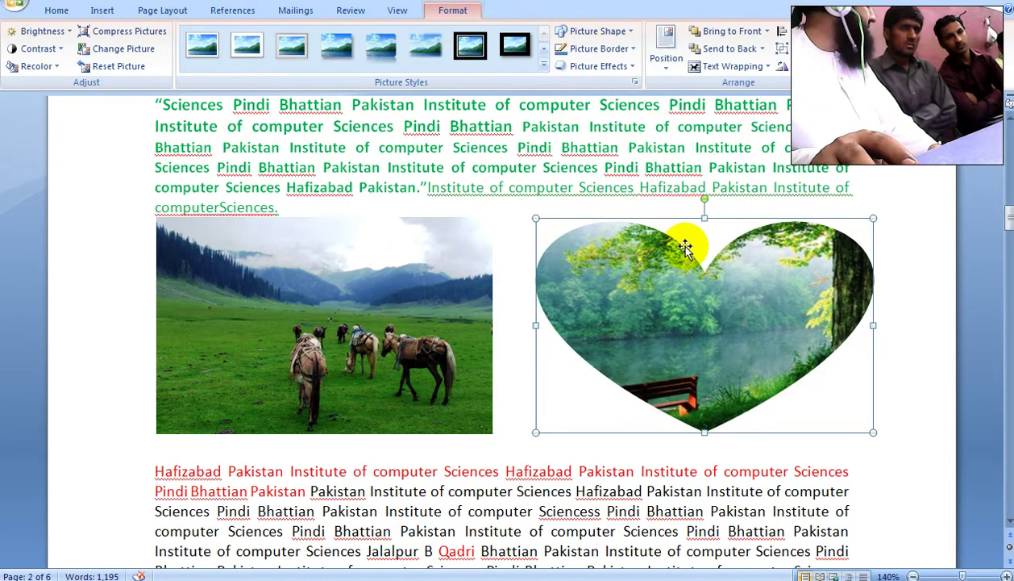
{"action": "left_click", "coordinate": [593, 31]}
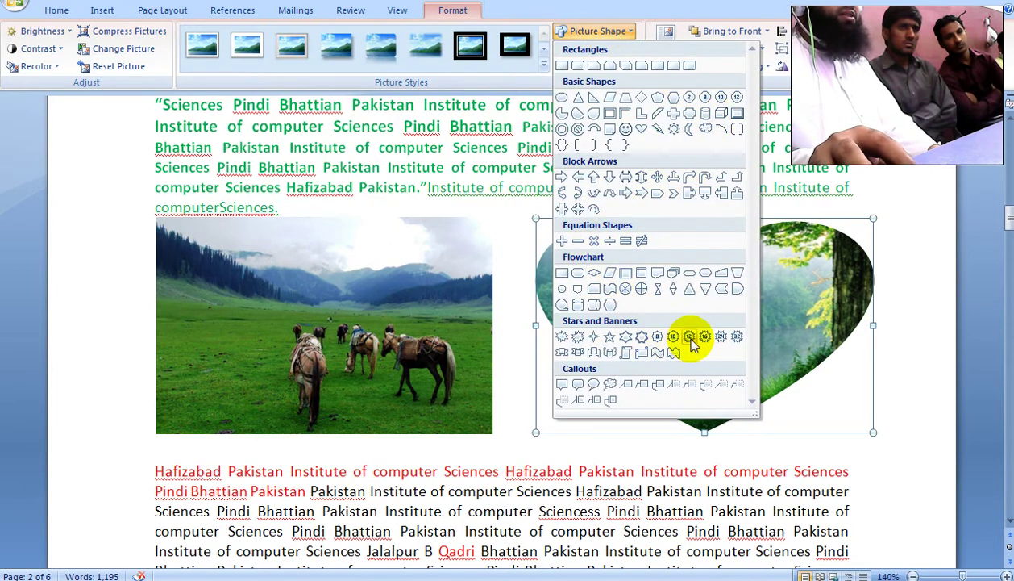
{"action": "left_click", "coordinate": [689, 337]}
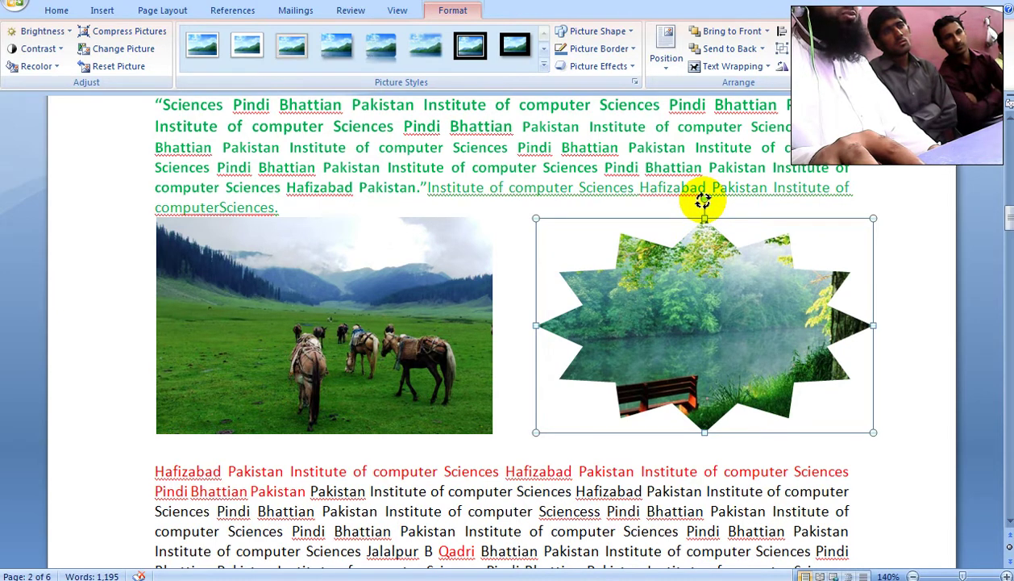
{"action": "left_click_drag", "start_coordinate": [699, 201], "coordinate": [663, 250]}
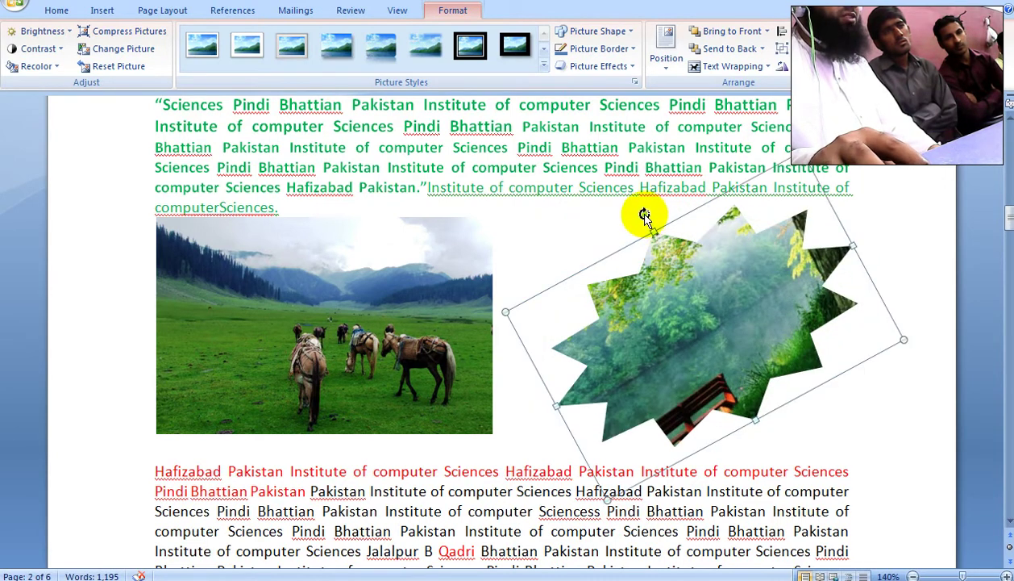
{"action": "left_click", "coordinate": [645, 215]}
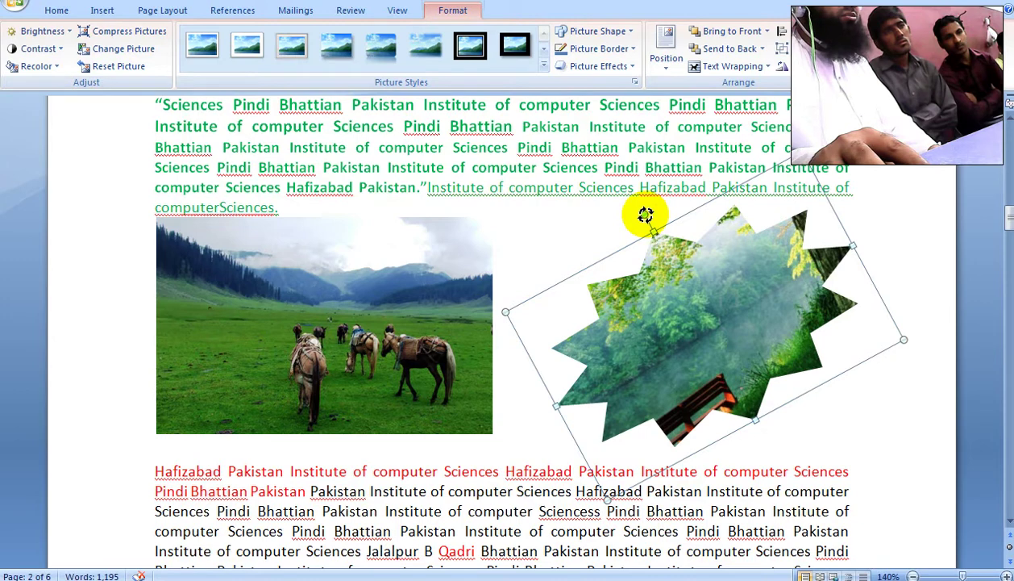
{"action": "mouse_move", "coordinate": [643, 215]}
{"action": "left_mouse_down"}
{"action": "mouse_move", "coordinate": [666, 304]}
{"action": "mouse_move", "coordinate": [652, 373]}
{"action": "mouse_move", "coordinate": [755, 343]}
{"action": "left_mouse_up"}
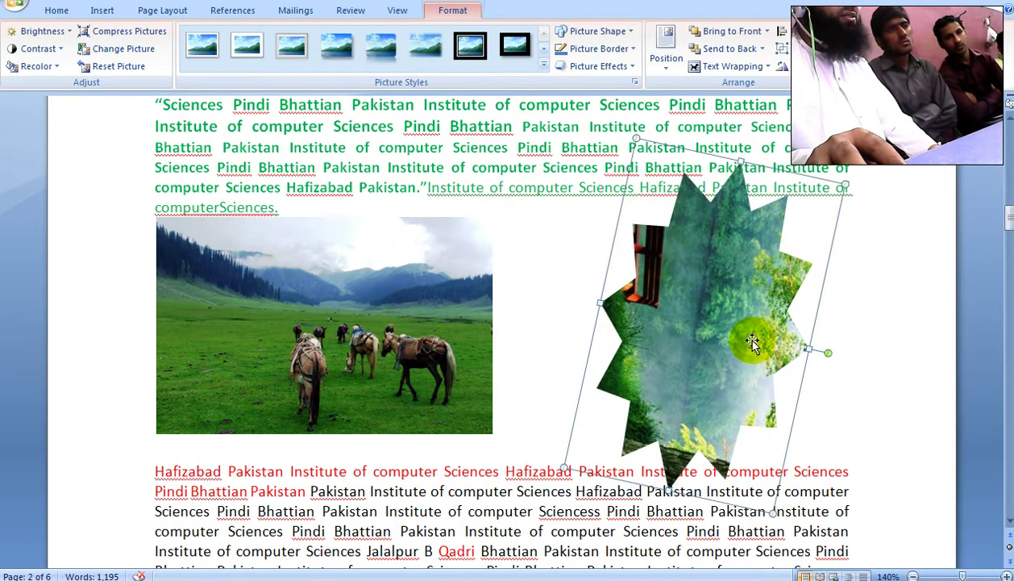
{"action": "key", "text": "ctrl+z"}
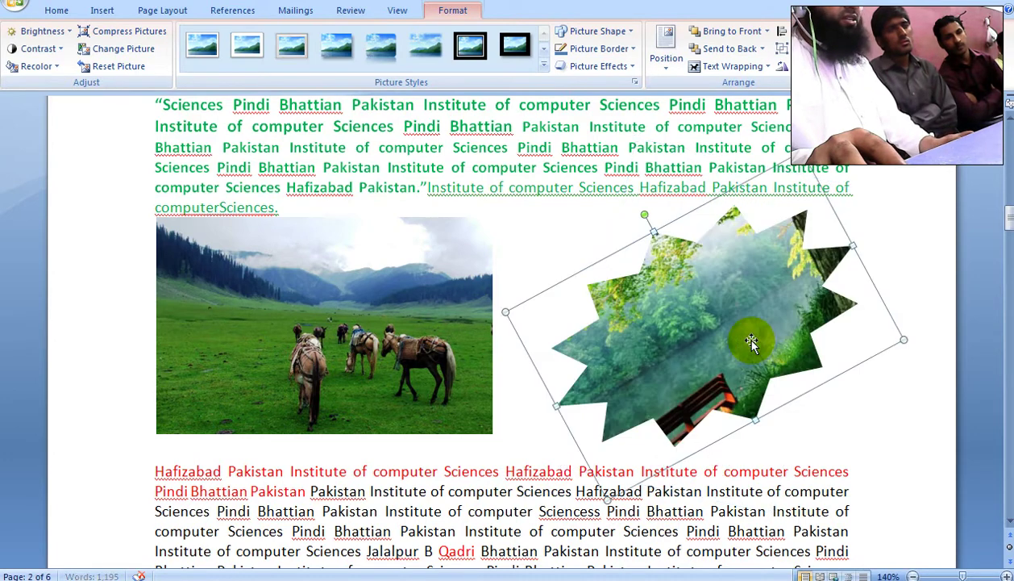
{"action": "key", "text": "ctrl+z"}
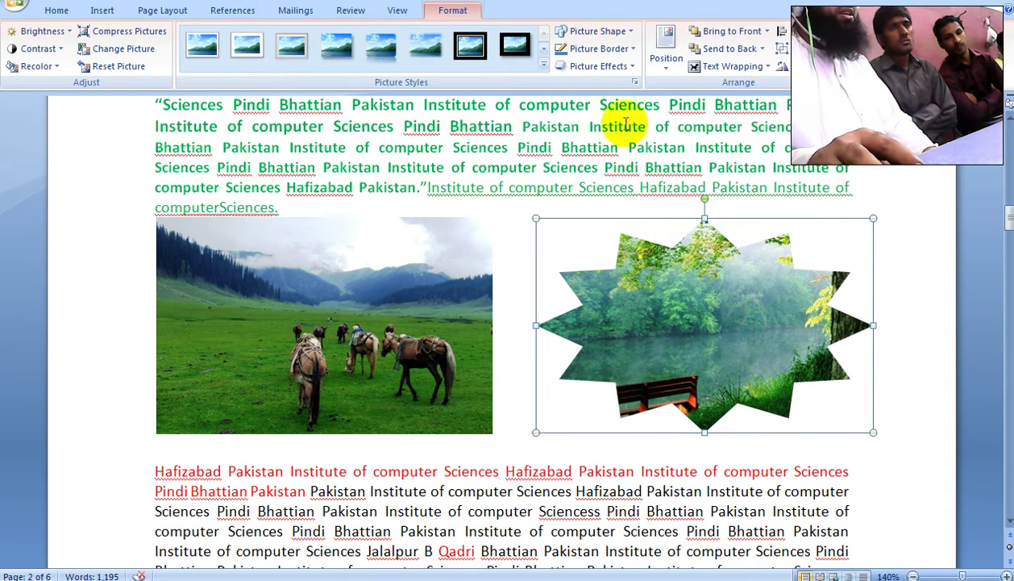
Step: Try a cloud callout shape on the bench picture, then restore the plain rectangle
{"action": "left_click", "coordinate": [613, 32]}
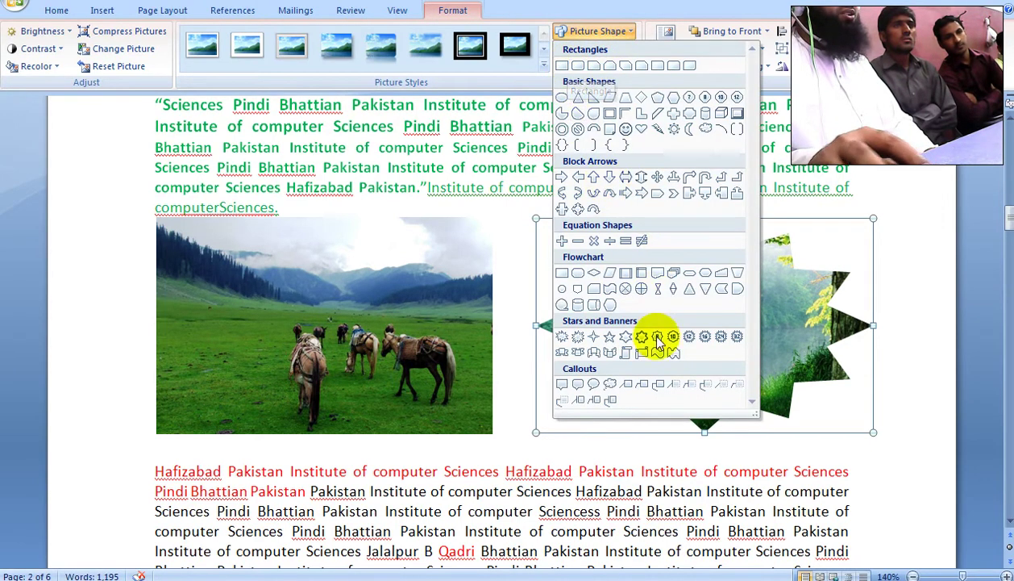
{"action": "left_click", "coordinate": [610, 386]}
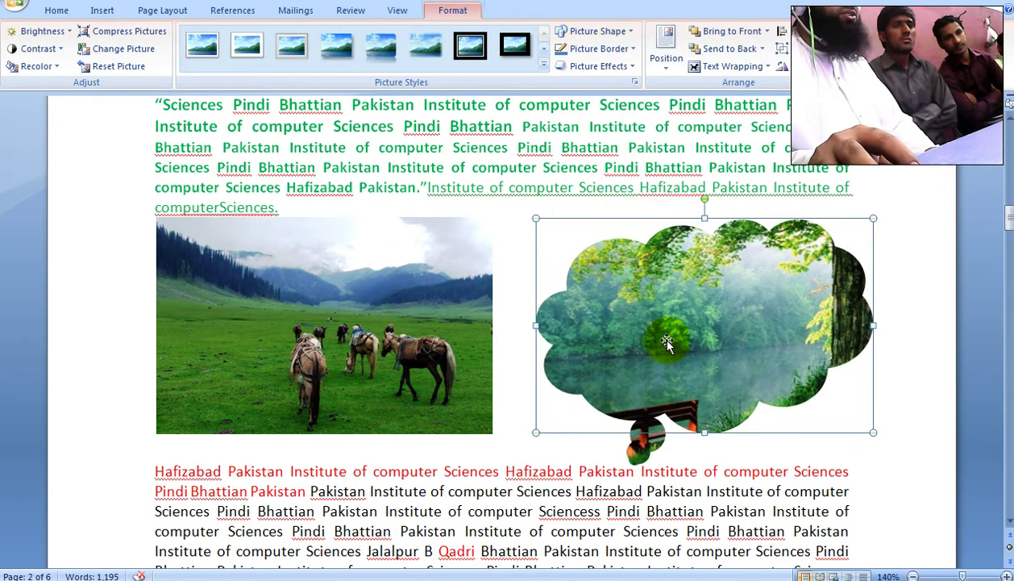
{"action": "left_click", "coordinate": [567, 31]}
{"action": "left_click", "coordinate": [562, 64]}
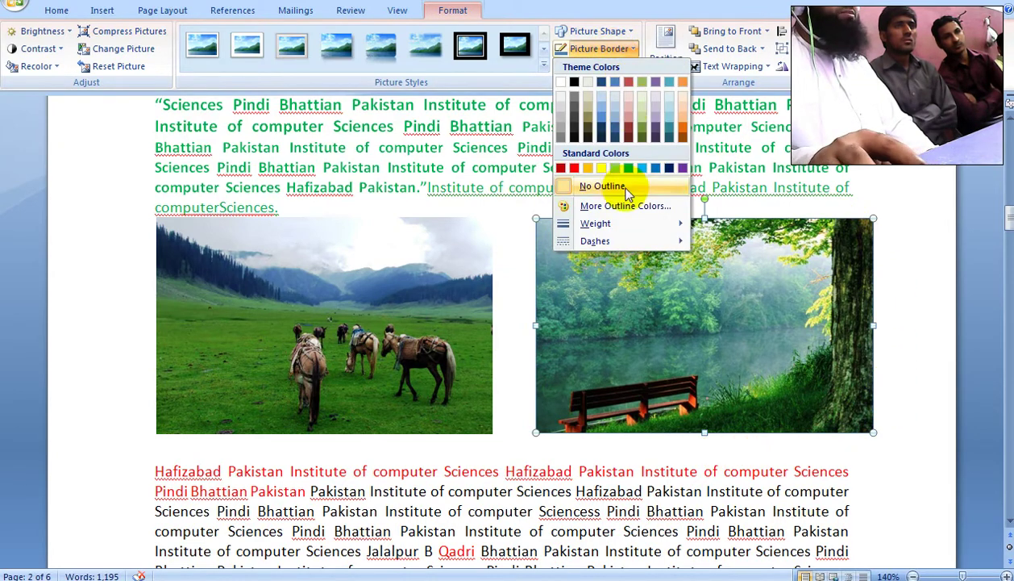
{"action": "mouse_move", "coordinate": [598, 224]}
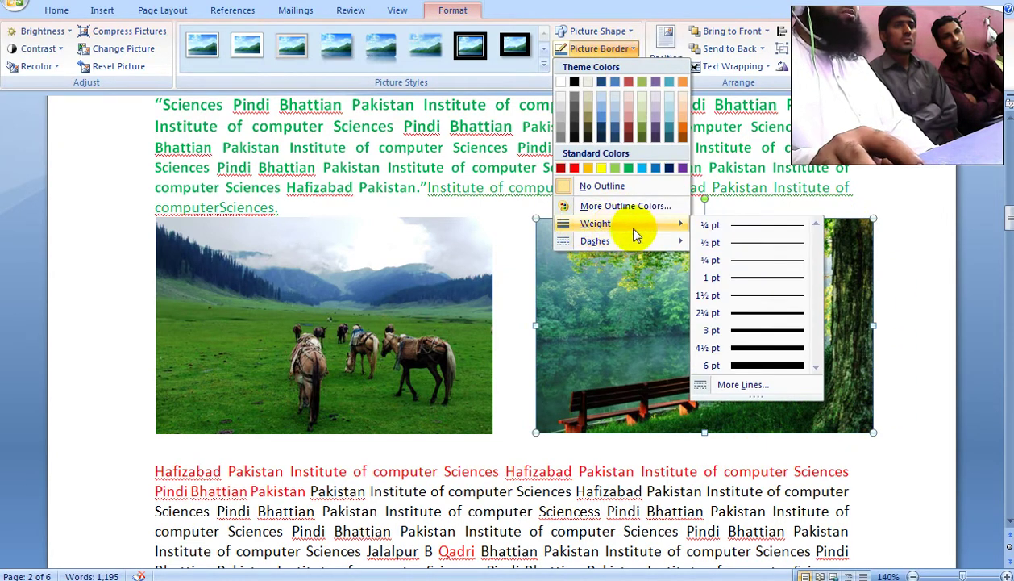
{"action": "left_click", "coordinate": [739, 352]}
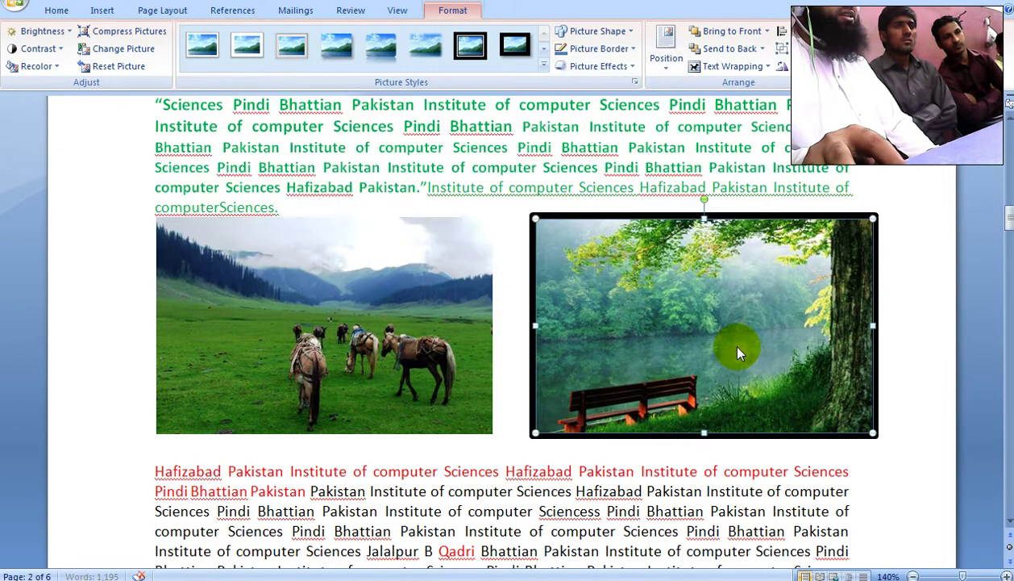
{"action": "left_click", "coordinate": [603, 48]}
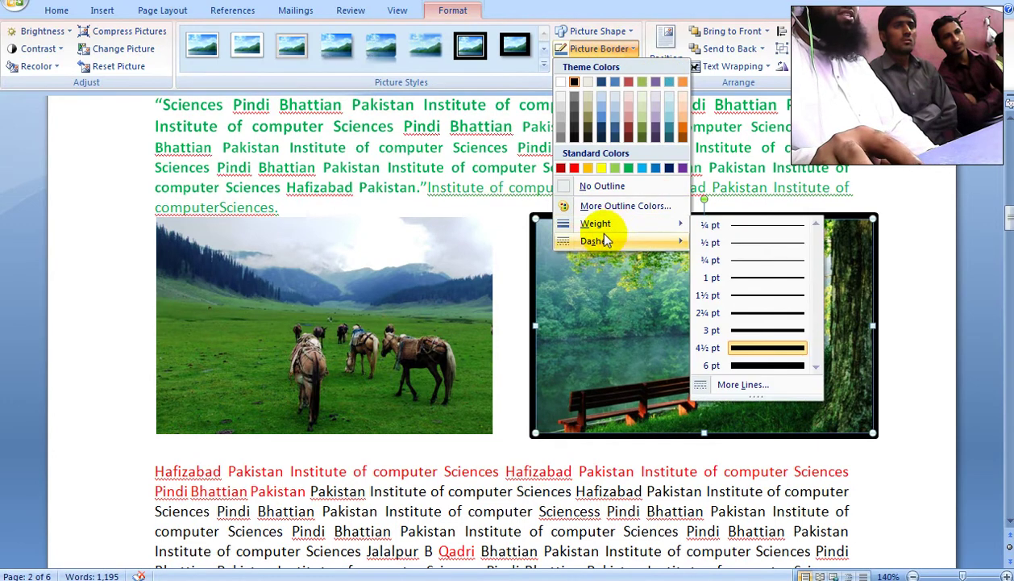
{"action": "mouse_move", "coordinate": [595, 240]}
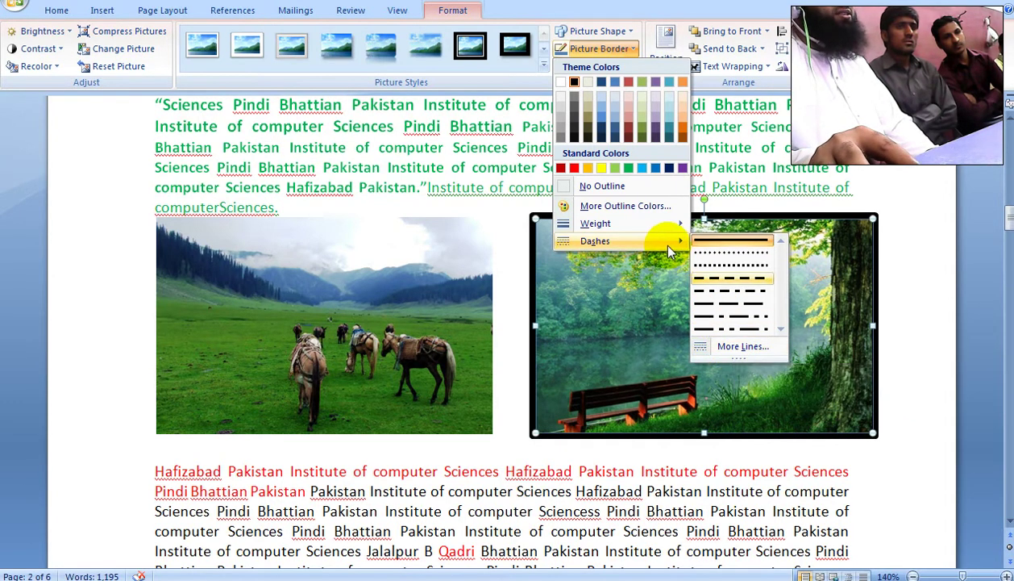
{"action": "left_click", "coordinate": [710, 264]}
{"action": "left_click", "coordinate": [595, 50]}
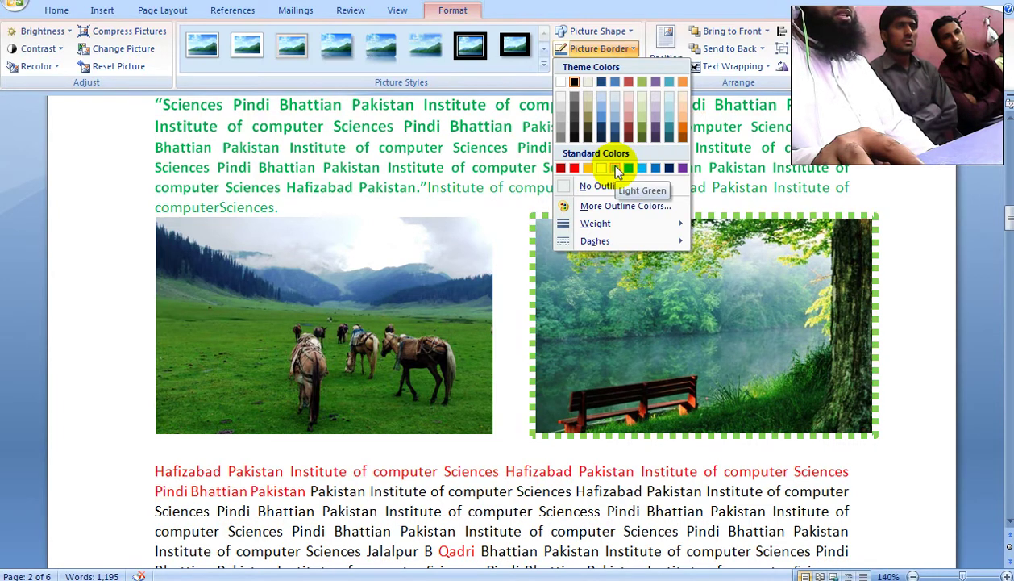
{"action": "left_click", "coordinate": [616, 168]}
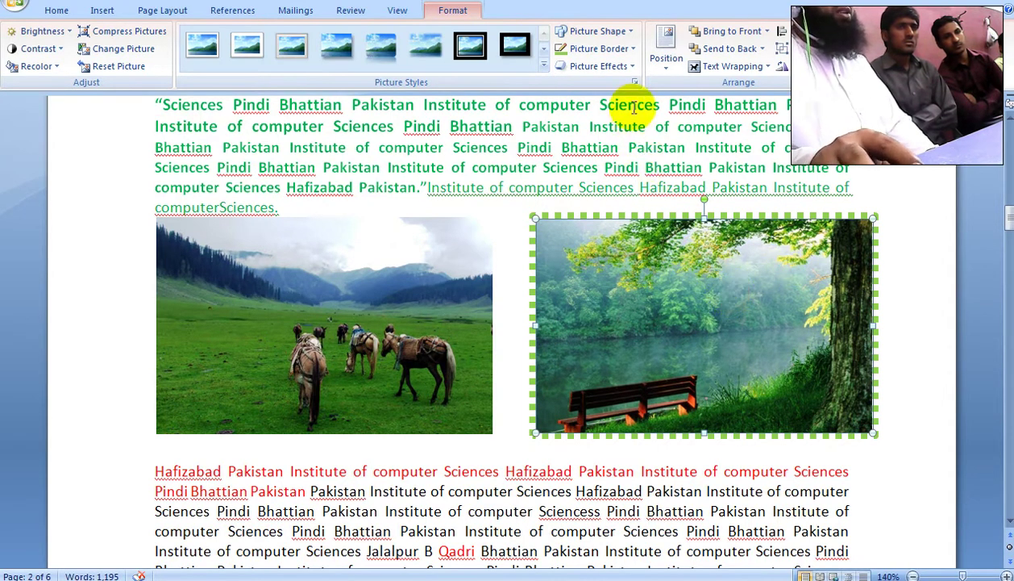
{"action": "left_click", "coordinate": [600, 48]}
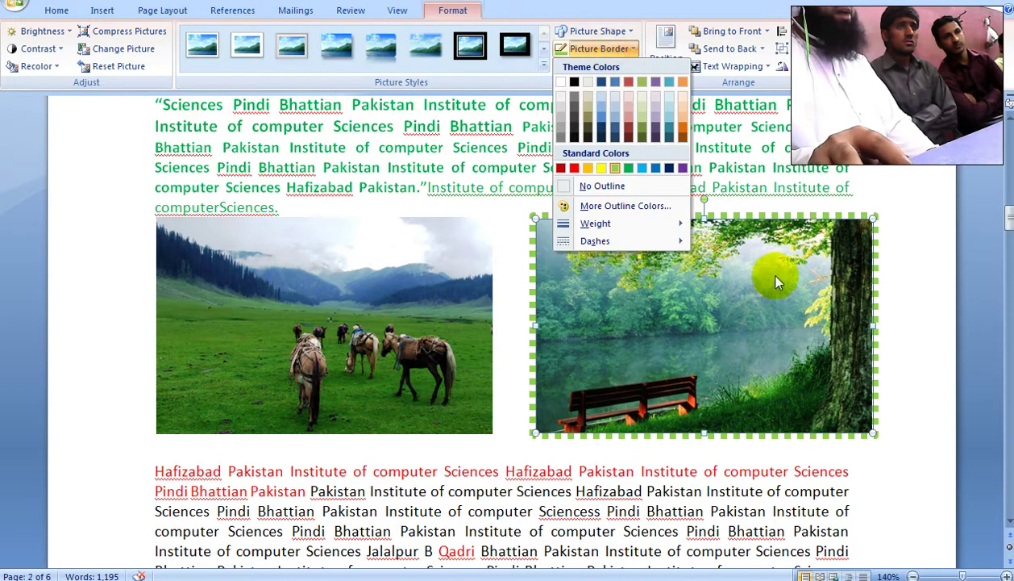
{"action": "left_click", "coordinate": [600, 187]}
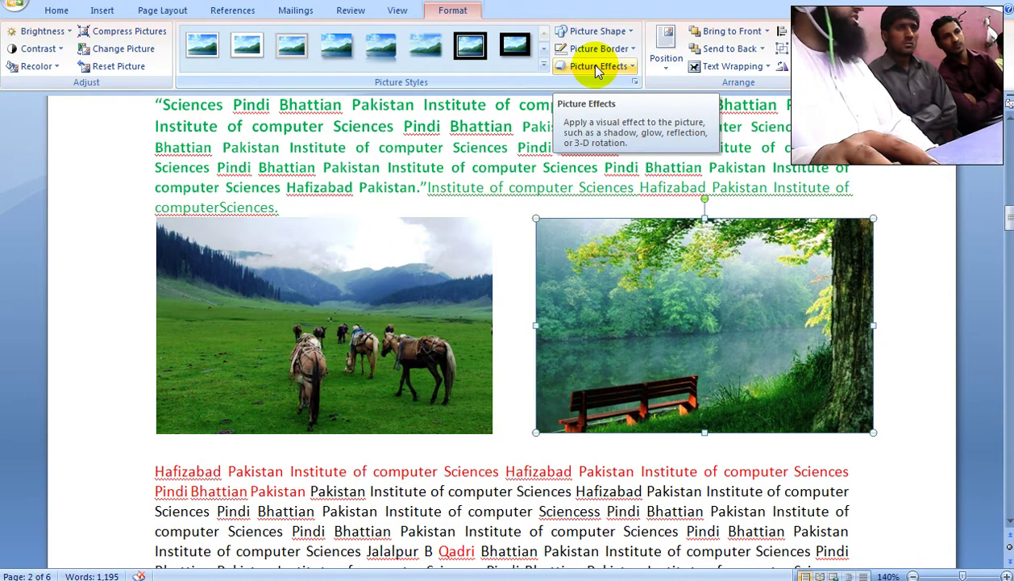
Step: Apply a 3-D perspective preset to the lake photo, tilting it into a thick slab
{"action": "left_click", "coordinate": [597, 68]}
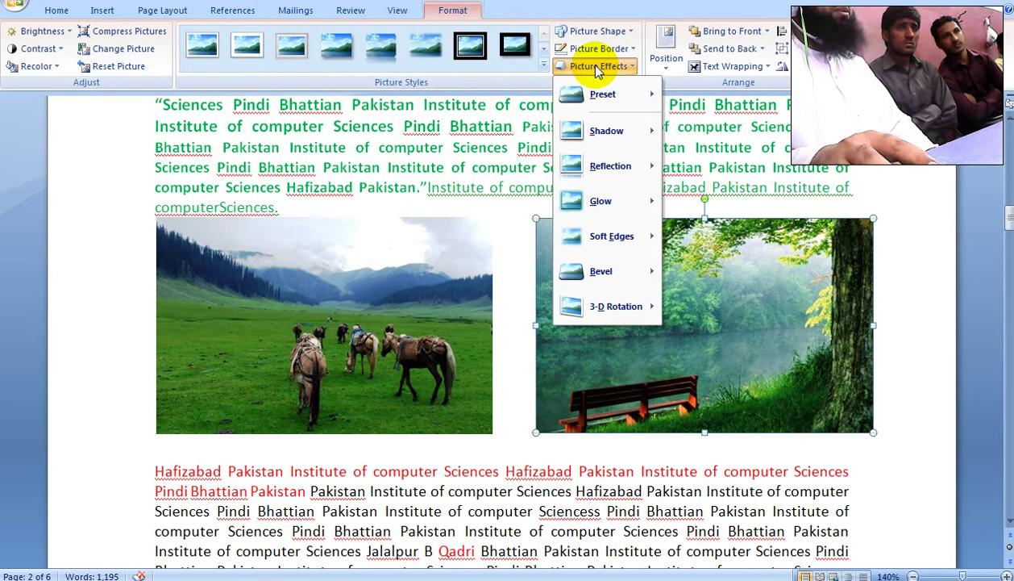
{"action": "mouse_move", "coordinate": [600, 97]}
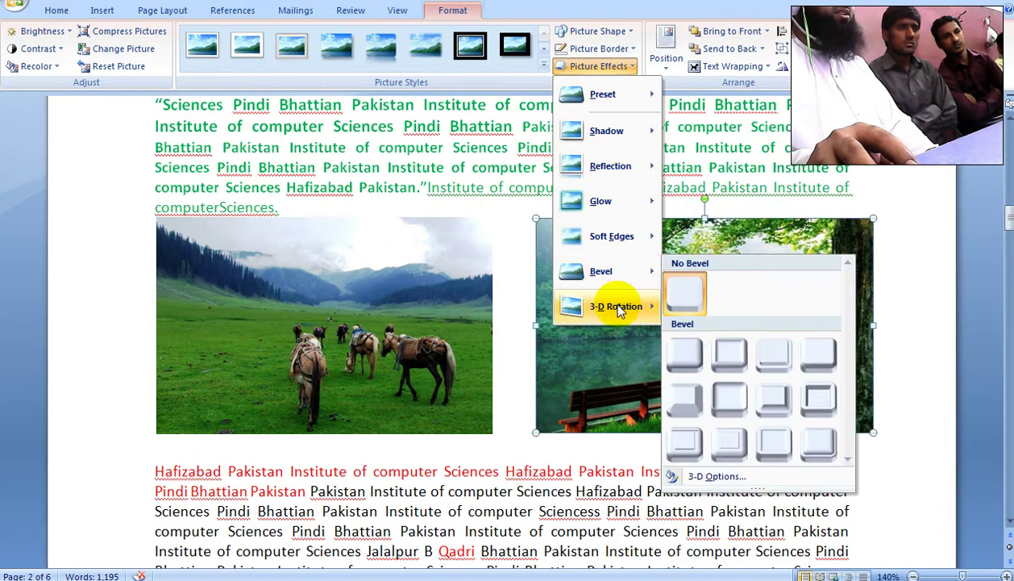
{"action": "mouse_move", "coordinate": [621, 307]}
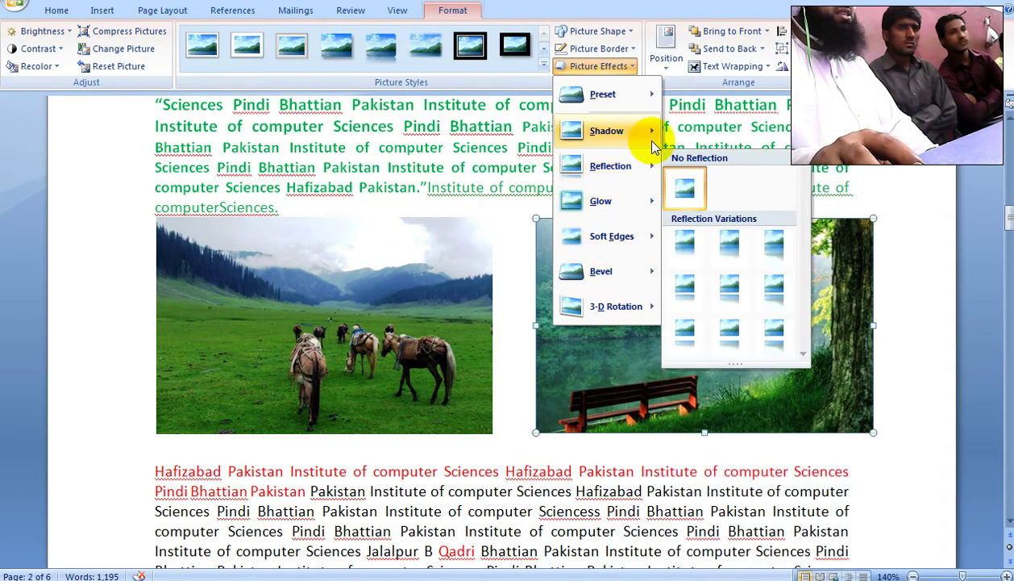
{"action": "mouse_move", "coordinate": [653, 139]}
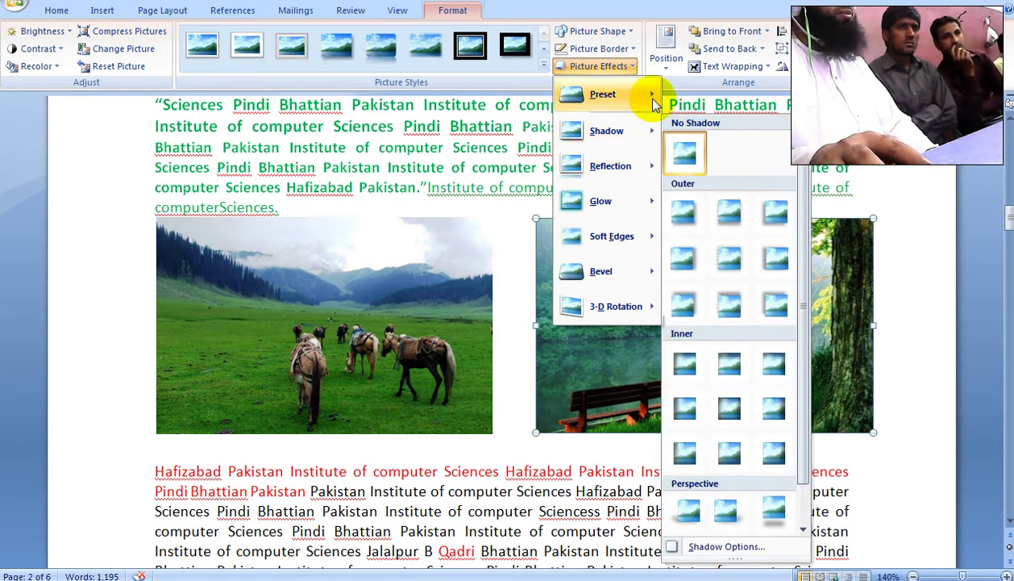
{"action": "mouse_move", "coordinate": [655, 105]}
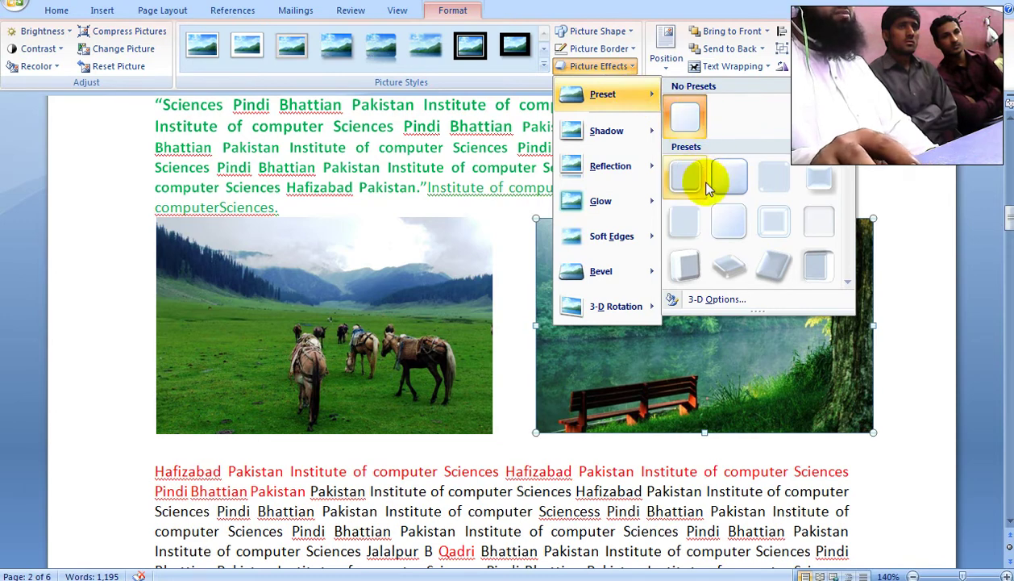
{"action": "left_click", "coordinate": [729, 269]}
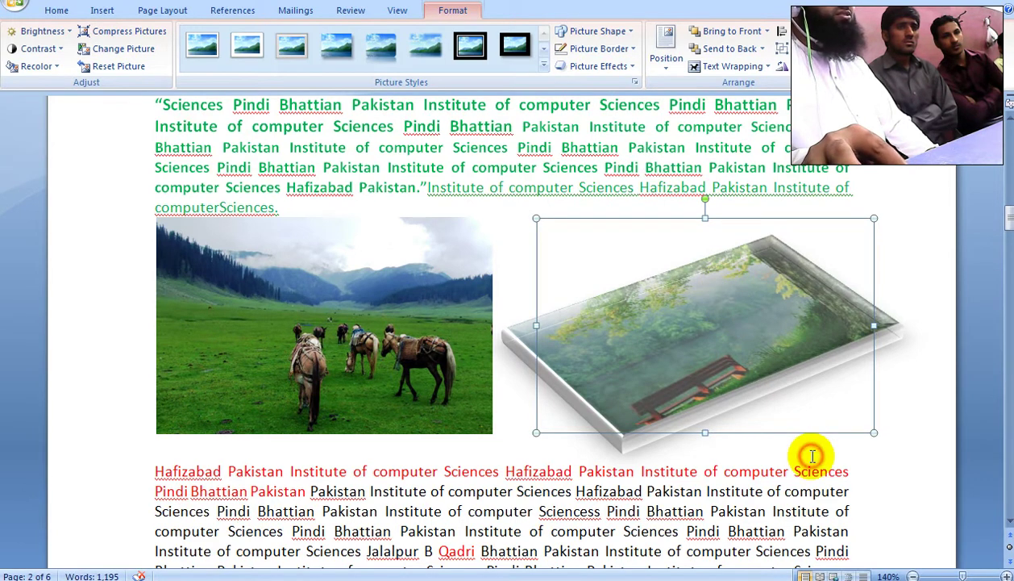
{"action": "left_click", "coordinate": [776, 438]}
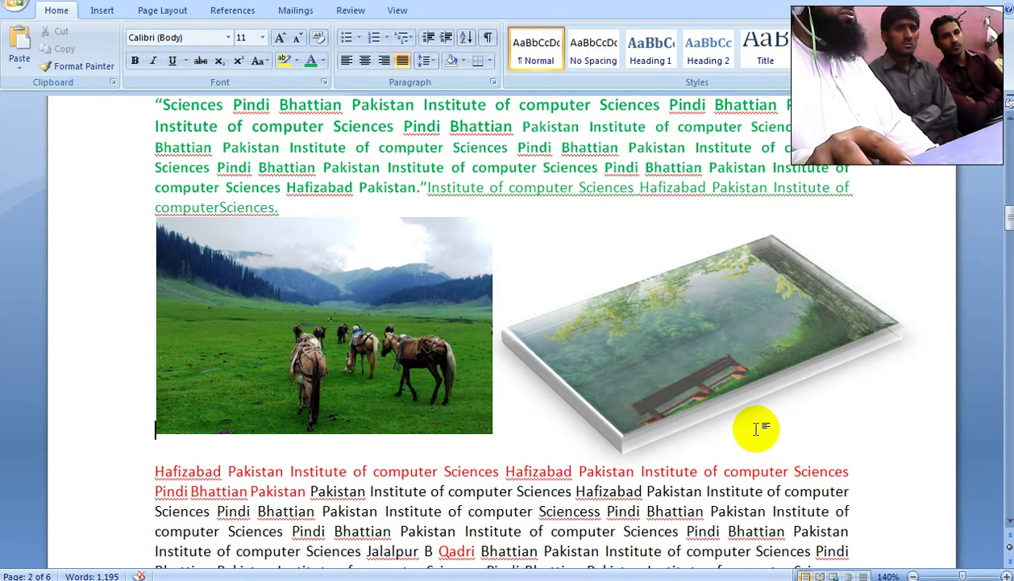
Step: Remove the lake photo's 3-D preset with No Presets and its dashed outline with No Outline
{"action": "left_click", "coordinate": [737, 351]}
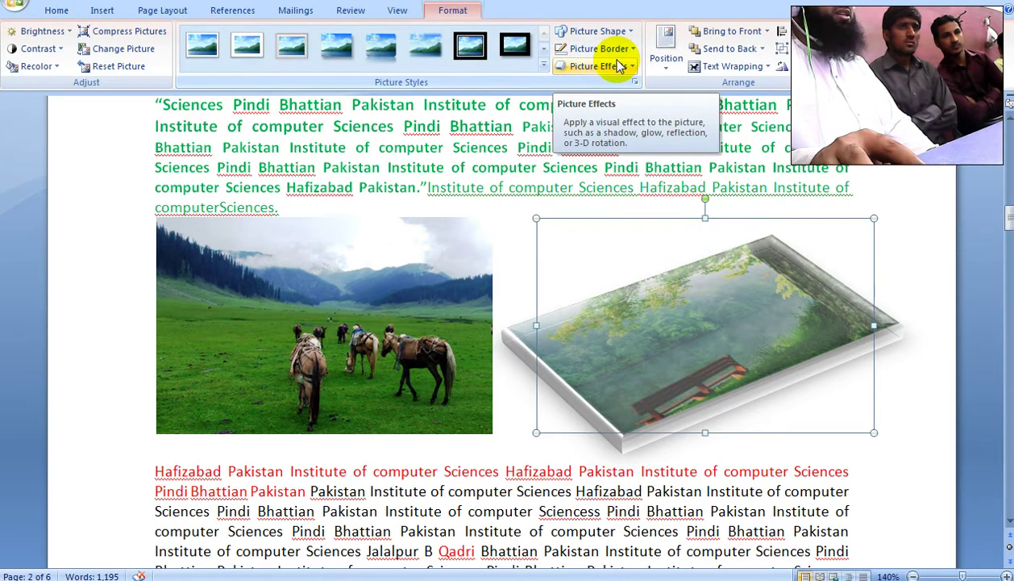
{"action": "left_click", "coordinate": [618, 66]}
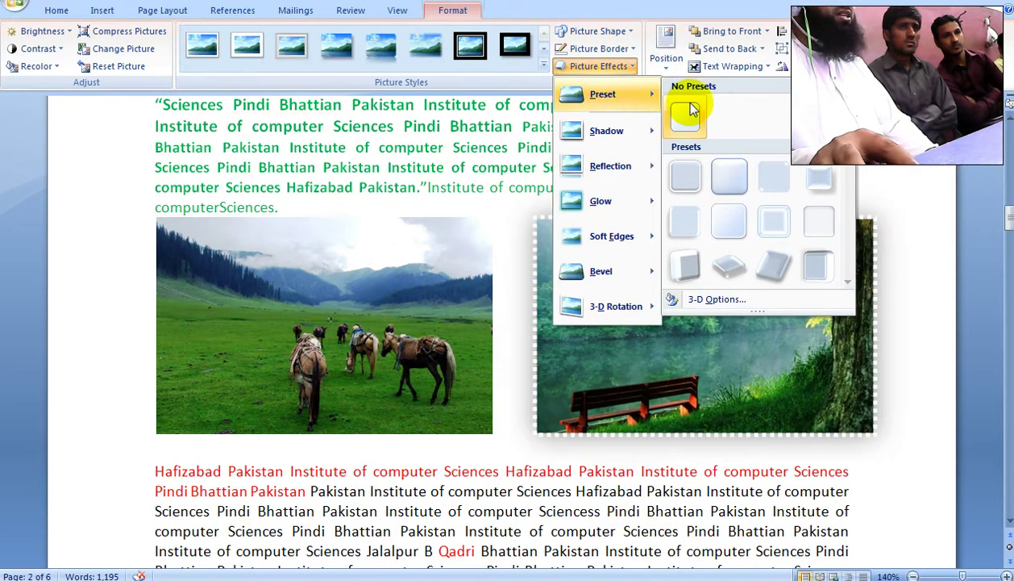
{"action": "left_click", "coordinate": [690, 110]}
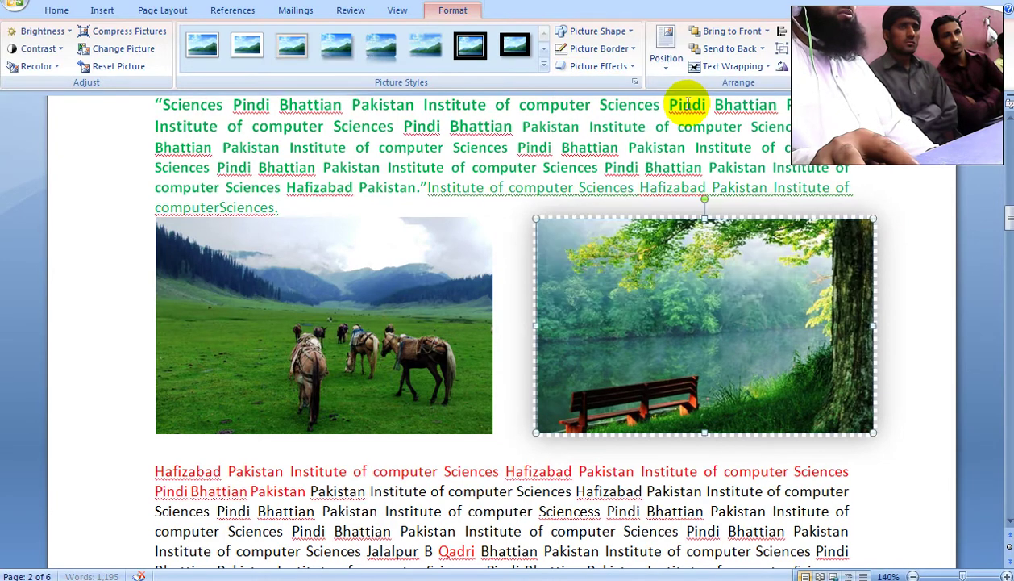
{"action": "left_click", "coordinate": [613, 50]}
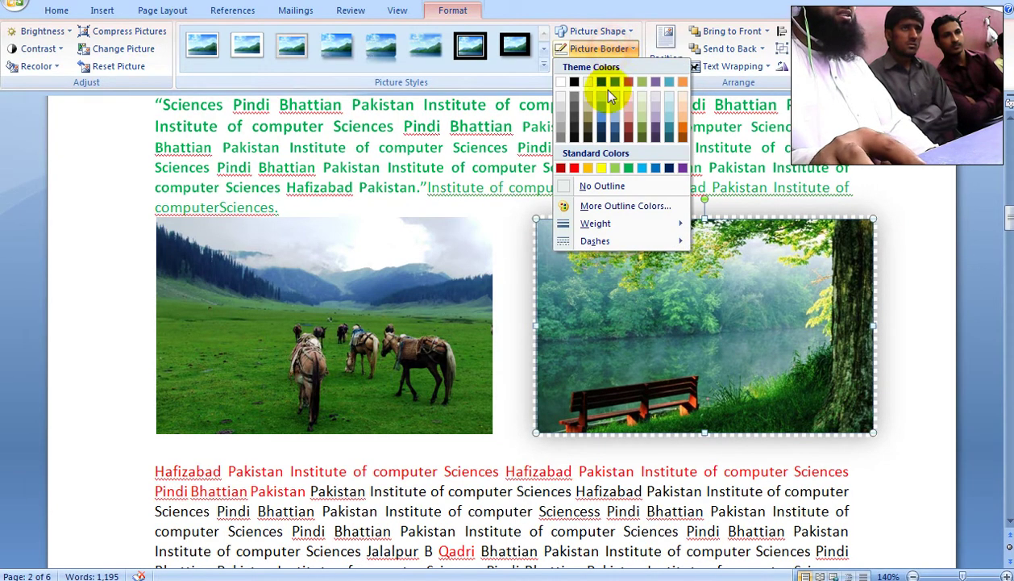
{"action": "left_click", "coordinate": [625, 189]}
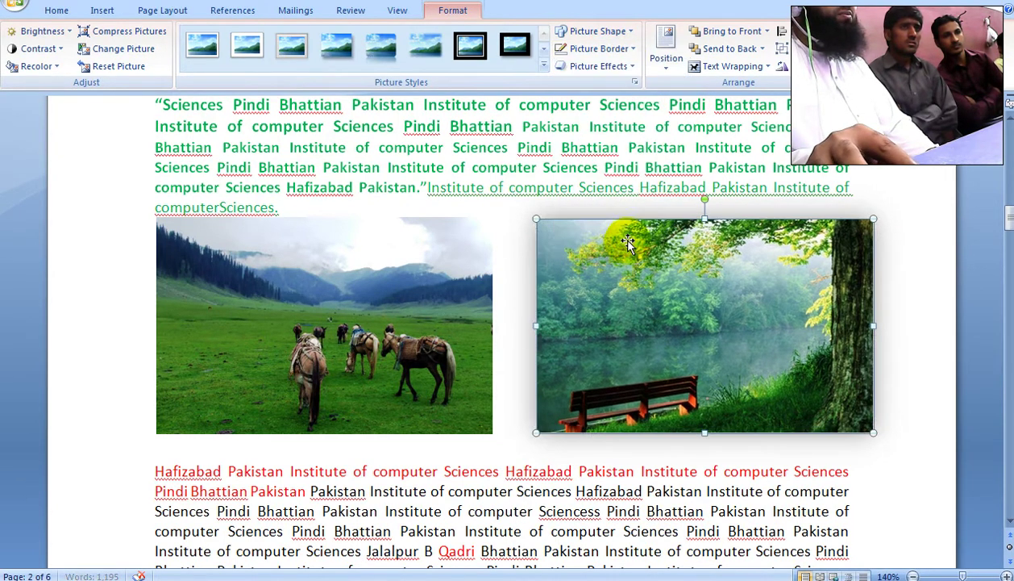
{"action": "left_click", "coordinate": [596, 66]}
Step: Give the lake photo the Perspective Below shadow falling beneath it
{"action": "mouse_move", "coordinate": [607, 121]}
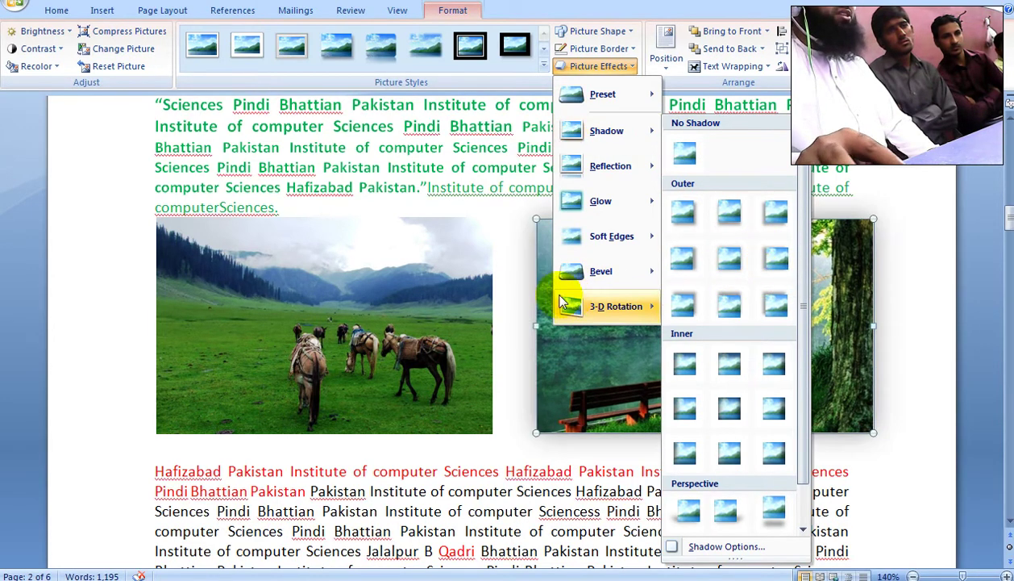
{"action": "scroll", "coordinate": [801, 295], "scroll_direction": "down", "scroll_amount": 1}
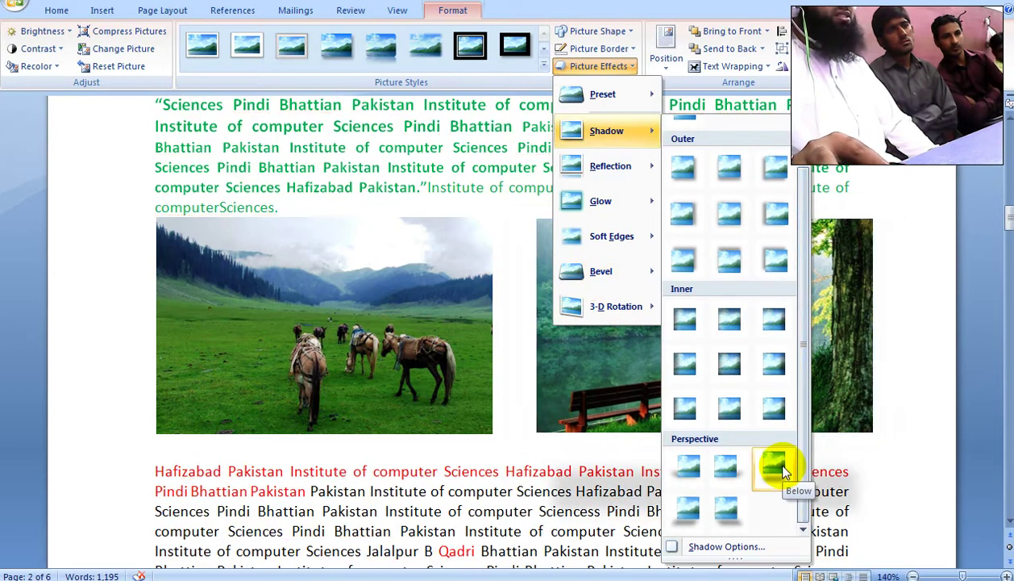
{"action": "left_click", "coordinate": [737, 516]}
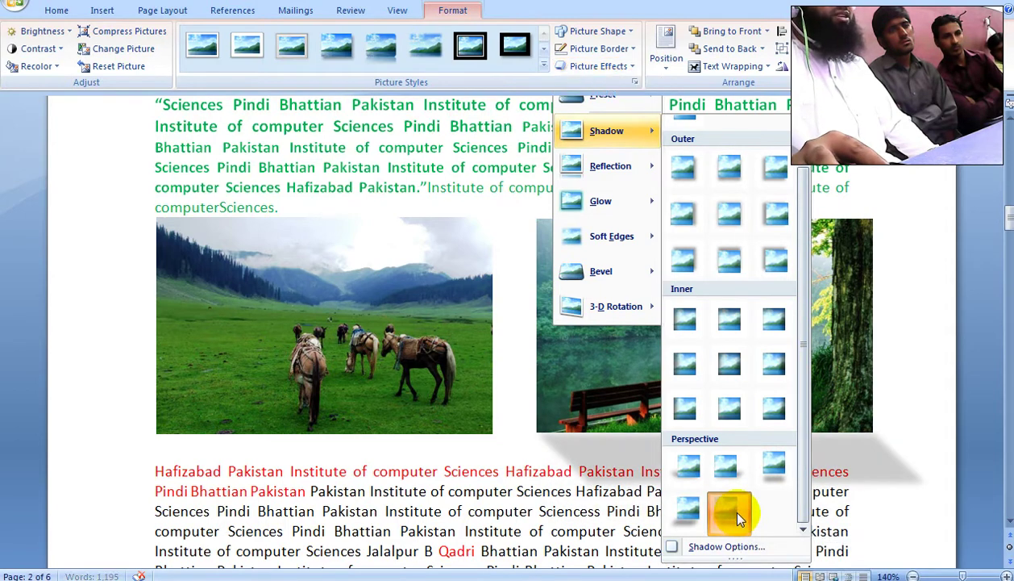
{"action": "left_click", "coordinate": [867, 506]}
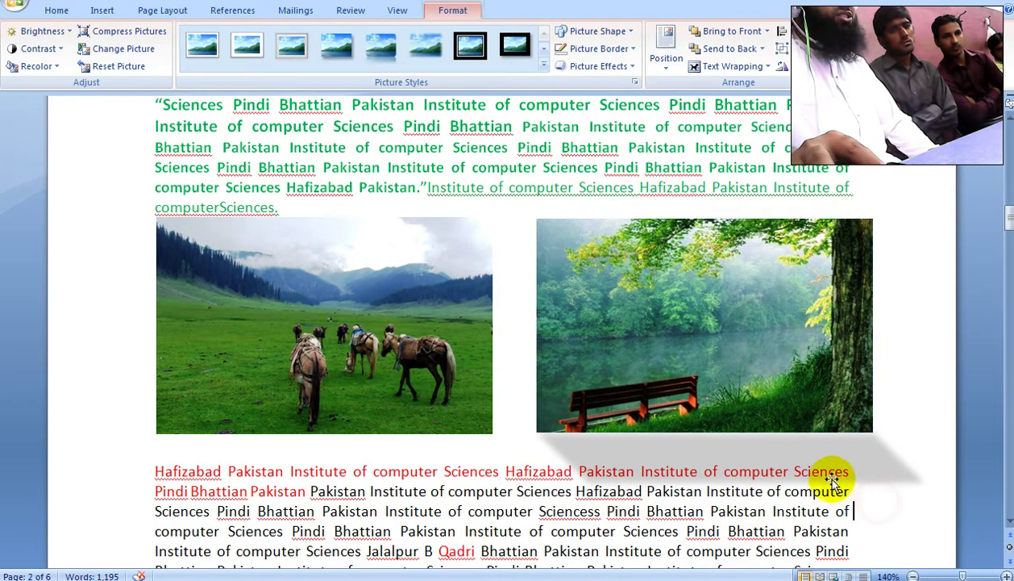
Step: Add a blank line before the red paragraph to make space below the photos
{"action": "left_click", "coordinate": [155, 472]}
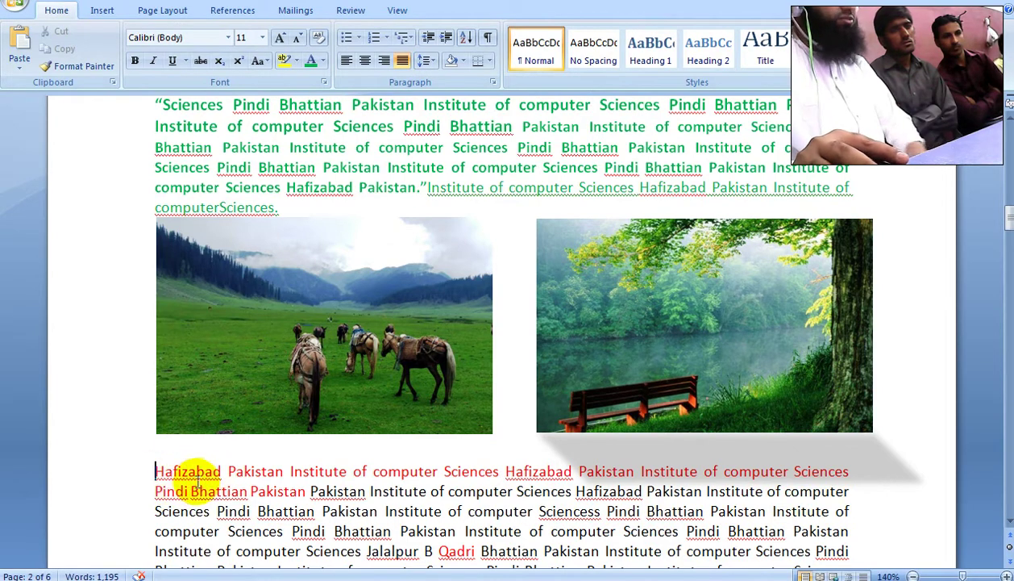
{"action": "key", "text": "Return"}
{"action": "key", "text": "Return"}
{"action": "key", "text": "Return"}
{"action": "scroll", "coordinate": [502, 401], "scroll_direction": "down", "scroll_amount": 1}
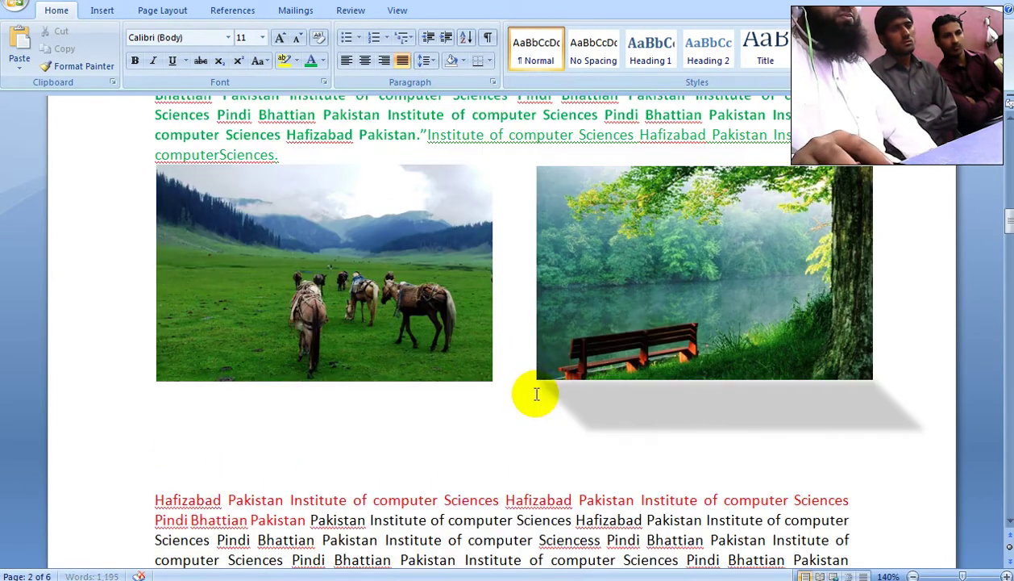
Step: Reselect the lake photo and browse the Home, Insert and Page Layout ribbons before returning to picture formatting
{"action": "left_click", "coordinate": [706, 324]}
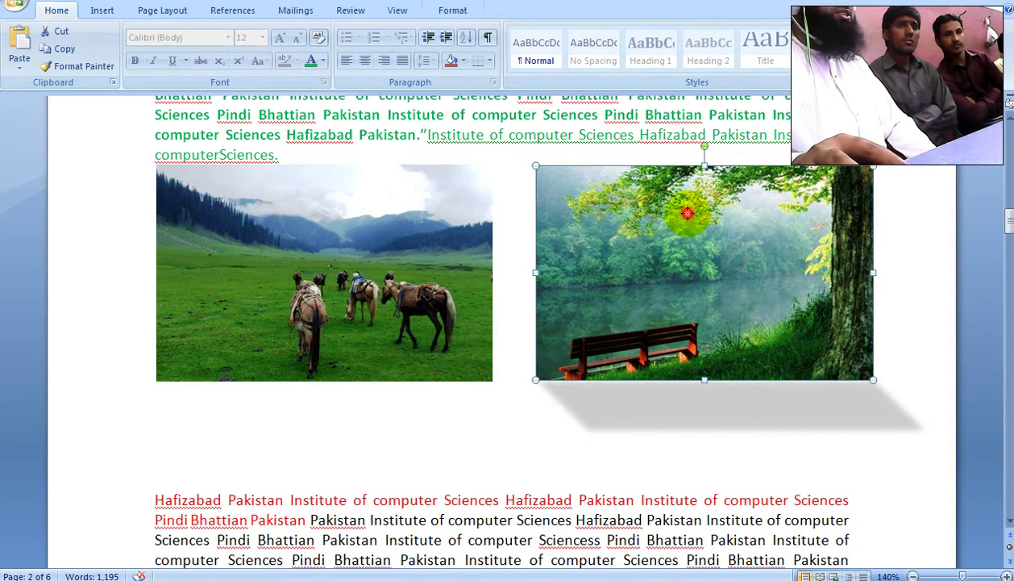
{"action": "left_click", "coordinate": [453, 12]}
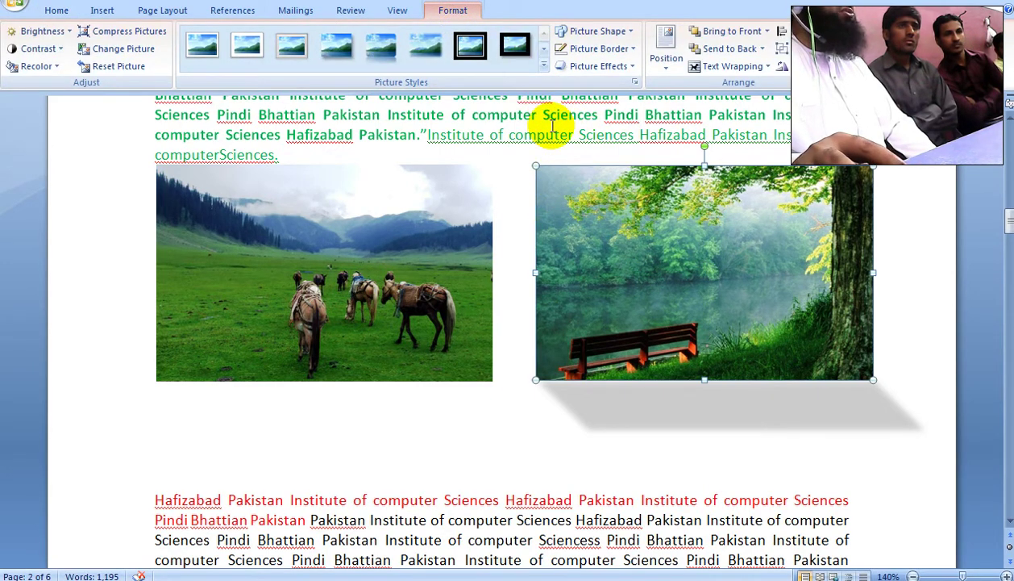
{"action": "left_click", "coordinate": [551, 129]}
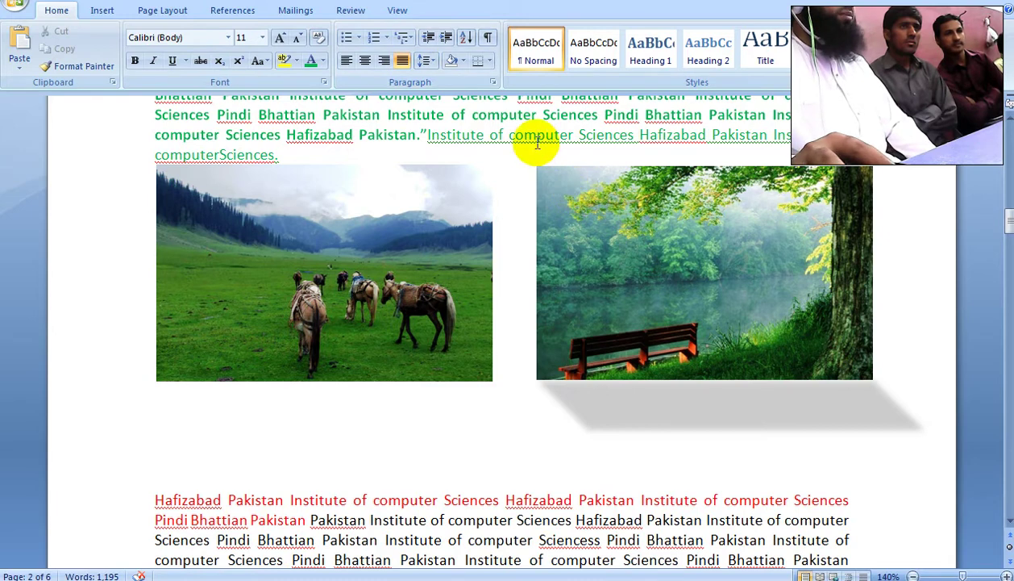
{"action": "left_click", "coordinate": [631, 205]}
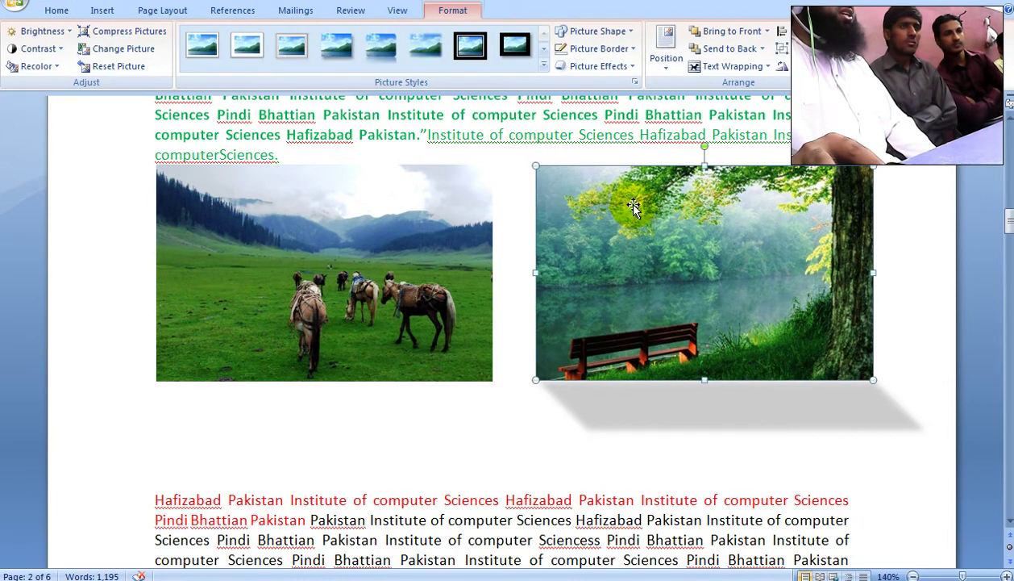
{"action": "left_click", "coordinate": [56, 11]}
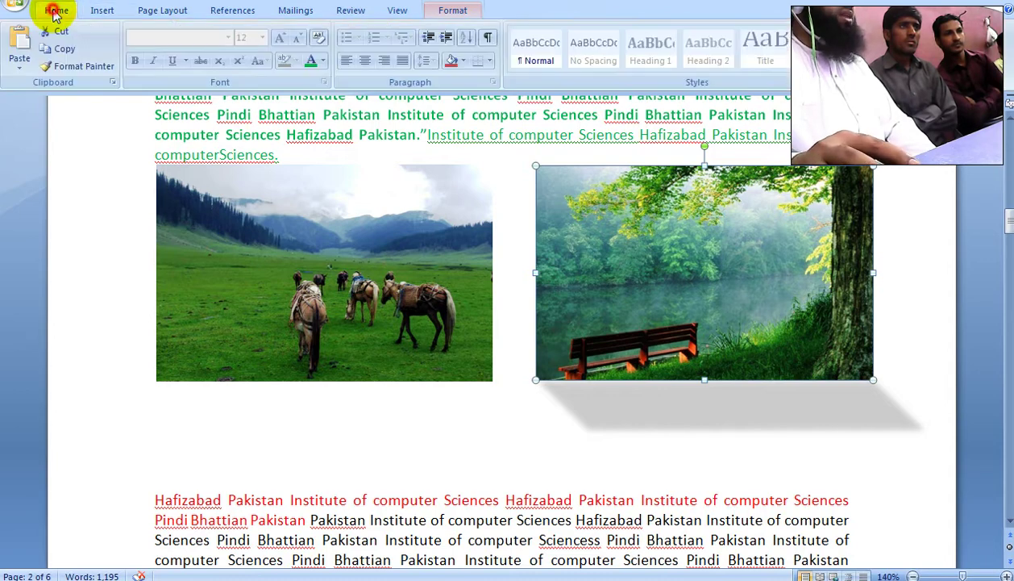
{"action": "left_click", "coordinate": [100, 12]}
{"action": "left_click", "coordinate": [162, 10]}
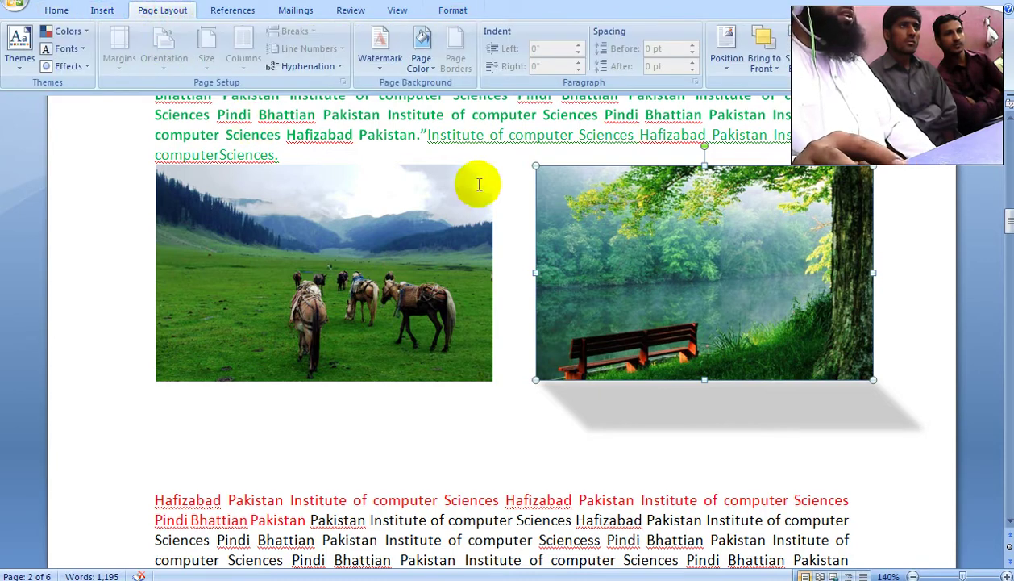
{"action": "left_click", "coordinate": [451, 11]}
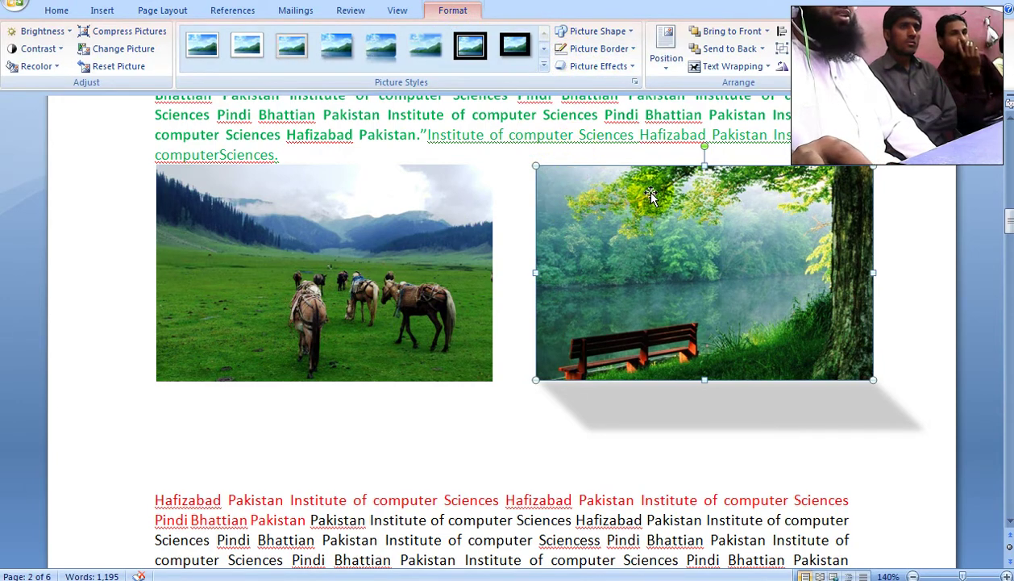
{"action": "left_click", "coordinate": [600, 133]}
Step: Set the lake photo's shadow to No Shadow
{"action": "left_click", "coordinate": [604, 67]}
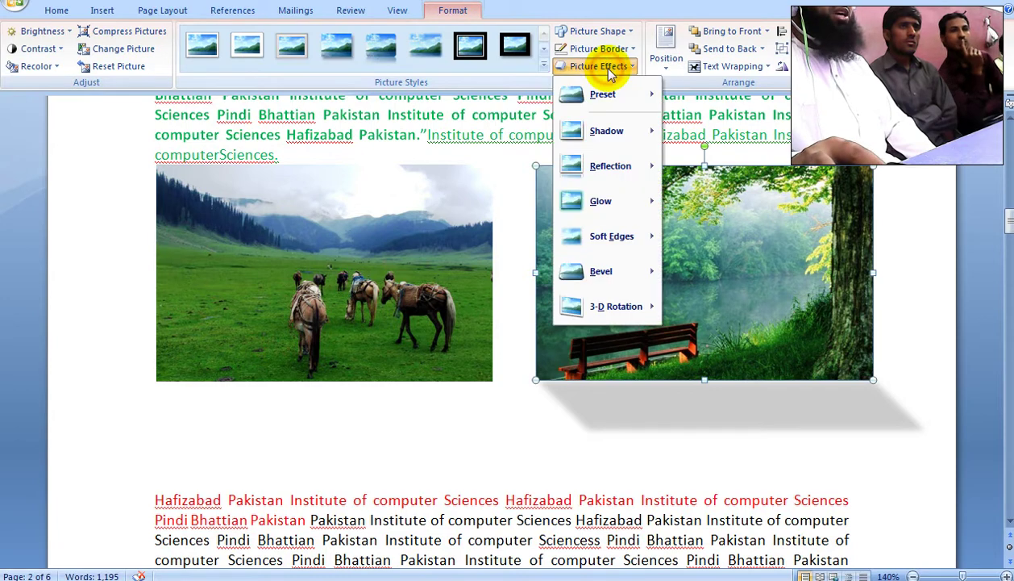
{"action": "mouse_move", "coordinate": [620, 159]}
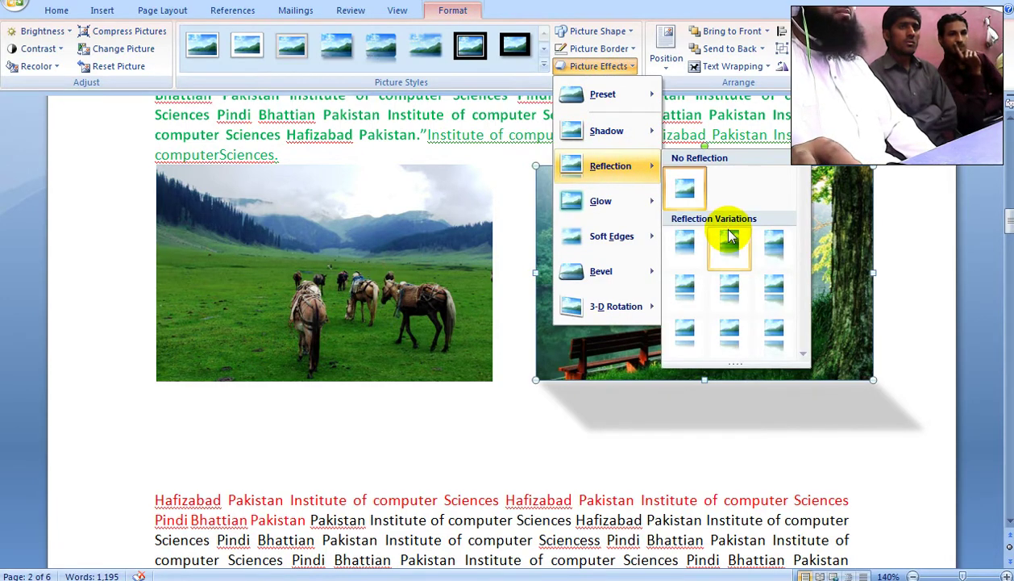
{"action": "mouse_move", "coordinate": [627, 141]}
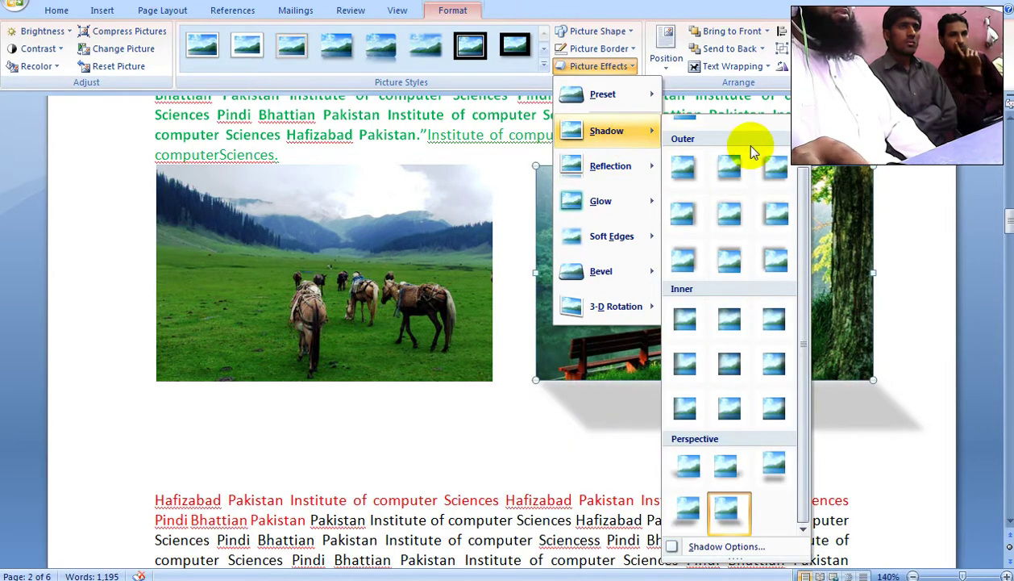
{"action": "scroll", "coordinate": [766, 145], "scroll_direction": "up", "scroll_amount": 2}
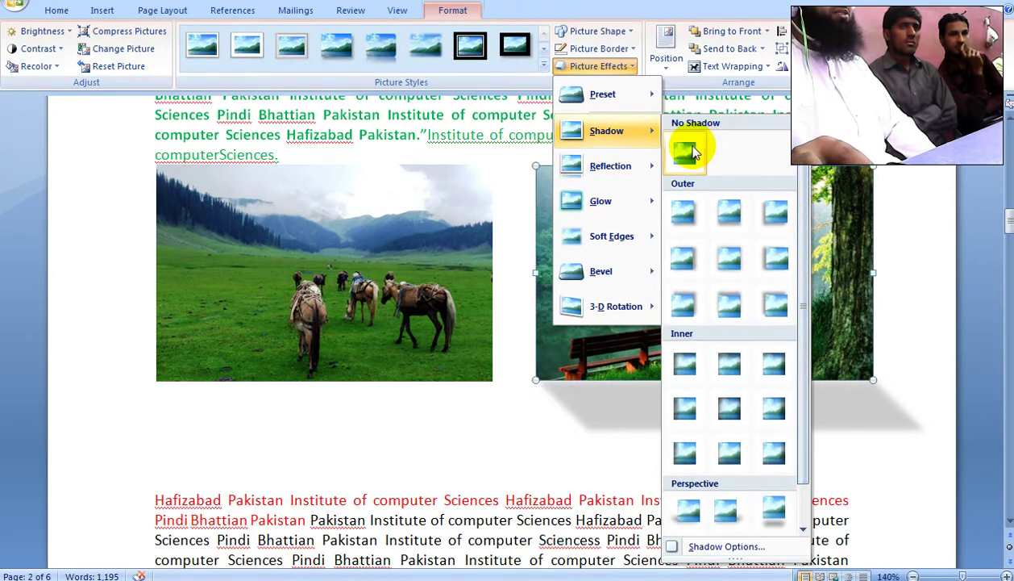
{"action": "left_click", "coordinate": [685, 153]}
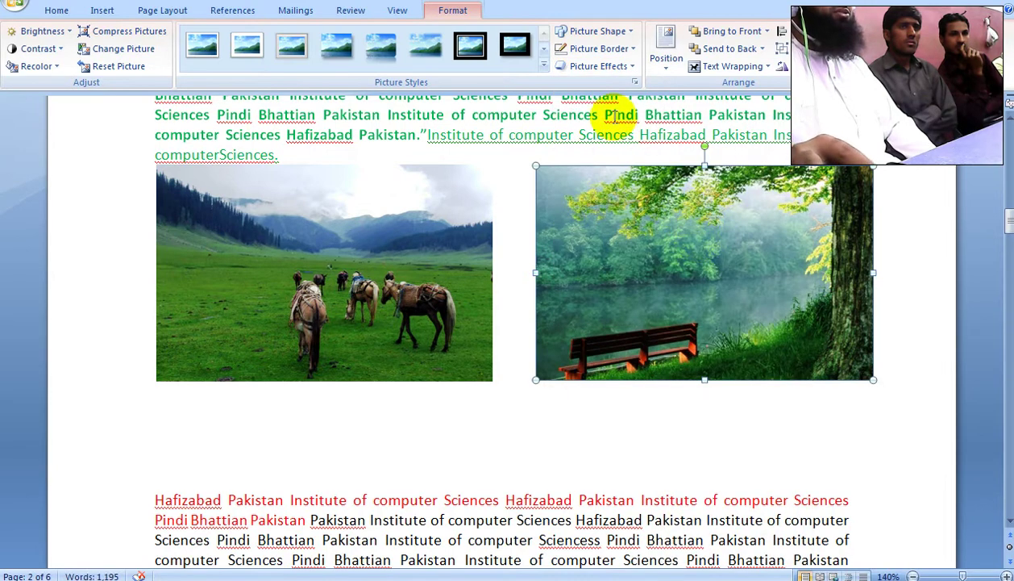
Step: Add a half reflection, touching, to the lake photo
{"action": "left_click", "coordinate": [597, 66]}
{"action": "mouse_move", "coordinate": [651, 169]}
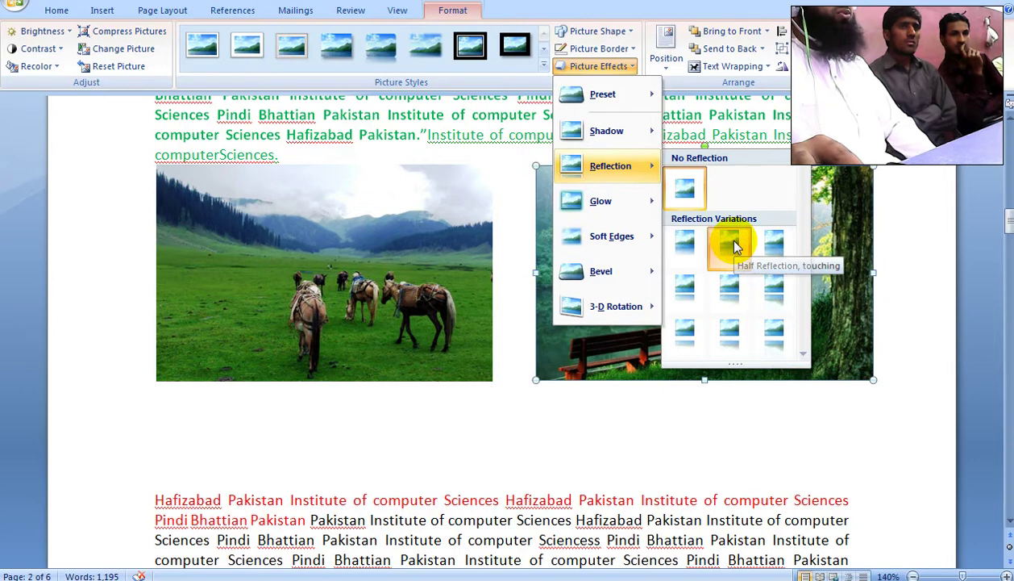
{"action": "left_click", "coordinate": [682, 327]}
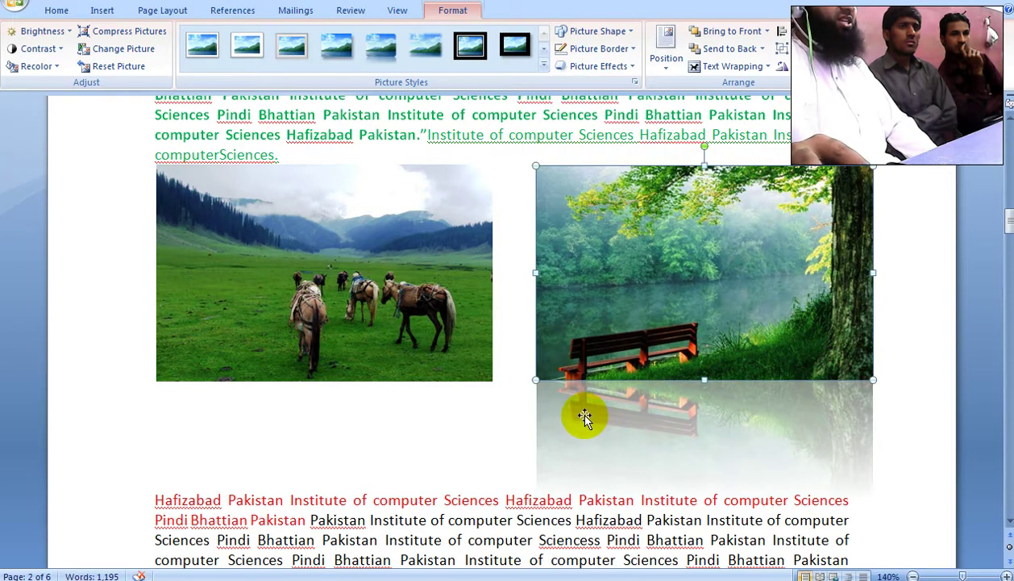
{"action": "scroll", "coordinate": [629, 410], "scroll_direction": "down", "scroll_amount": 1}
{"action": "scroll", "coordinate": [658, 411], "scroll_direction": "down", "scroll_amount": 2}
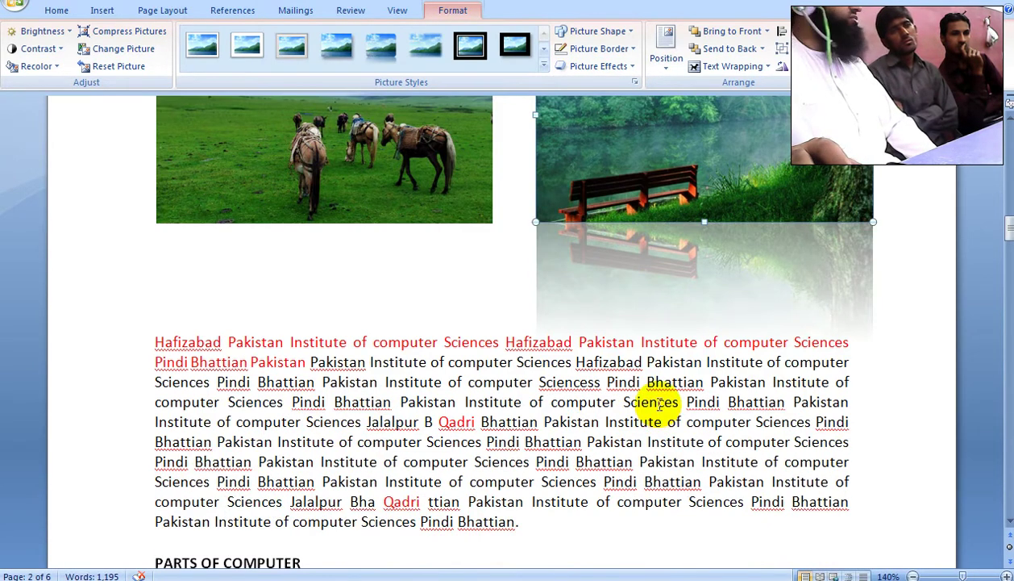
{"action": "left_click", "coordinate": [625, 136]}
Step: Switch the reflection to an offset variation set slightly apart below the photo
{"action": "left_click", "coordinate": [593, 68]}
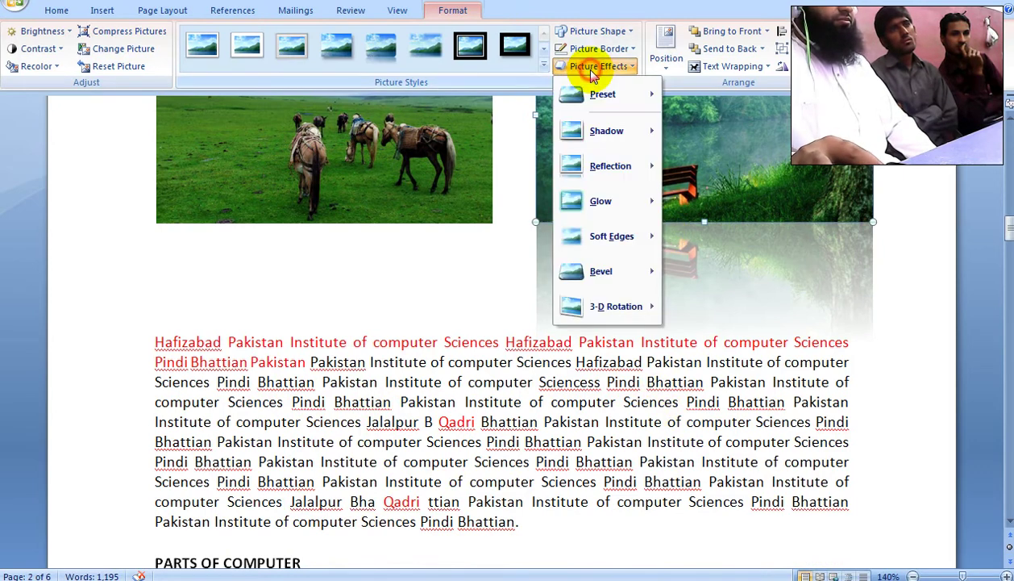
{"action": "mouse_move", "coordinate": [645, 163]}
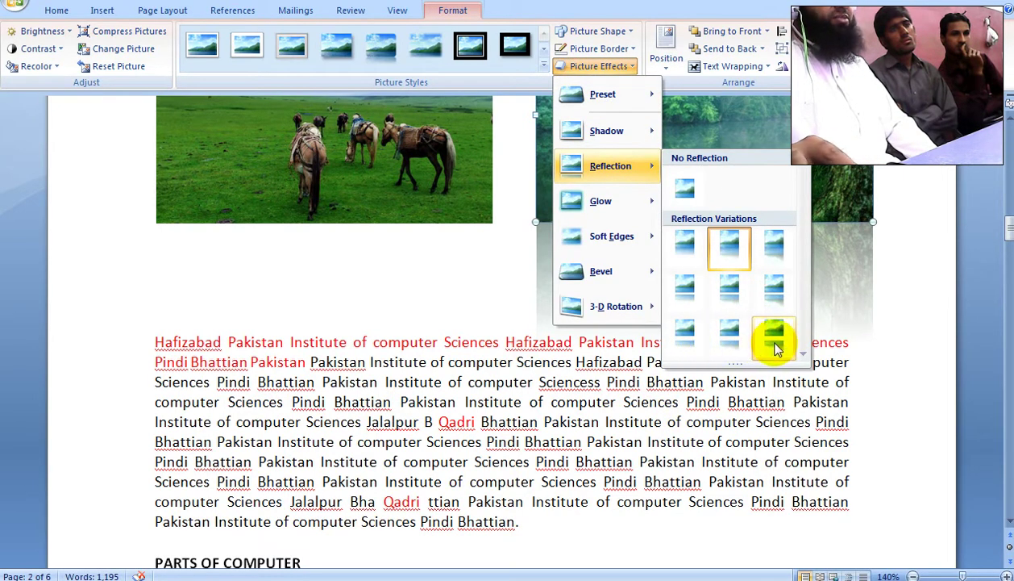
{"action": "left_click", "coordinate": [739, 316]}
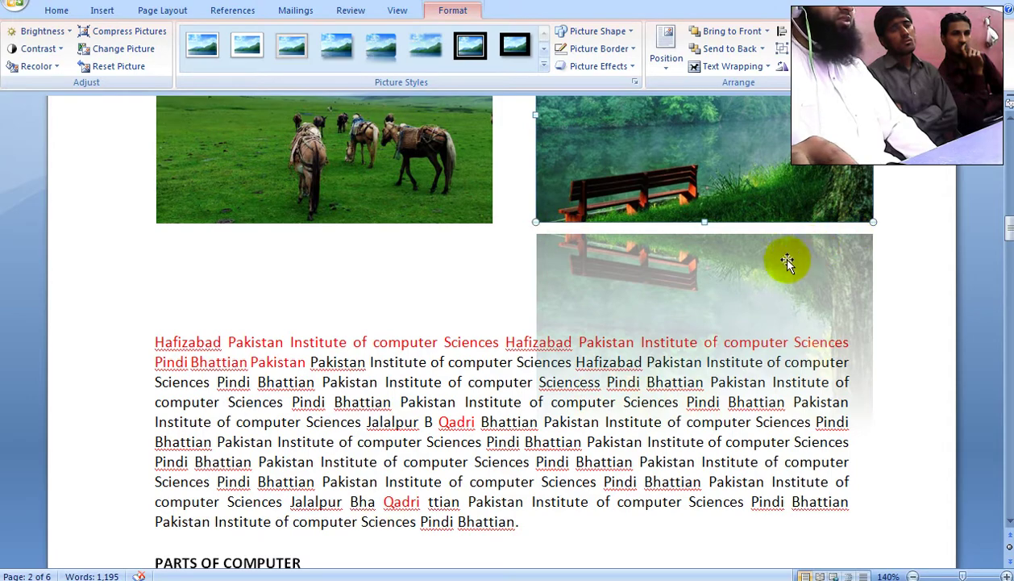
{"action": "scroll", "coordinate": [715, 282], "scroll_direction": "up", "scroll_amount": 3}
{"action": "scroll", "coordinate": [716, 286], "scroll_direction": "down", "scroll_amount": 2}
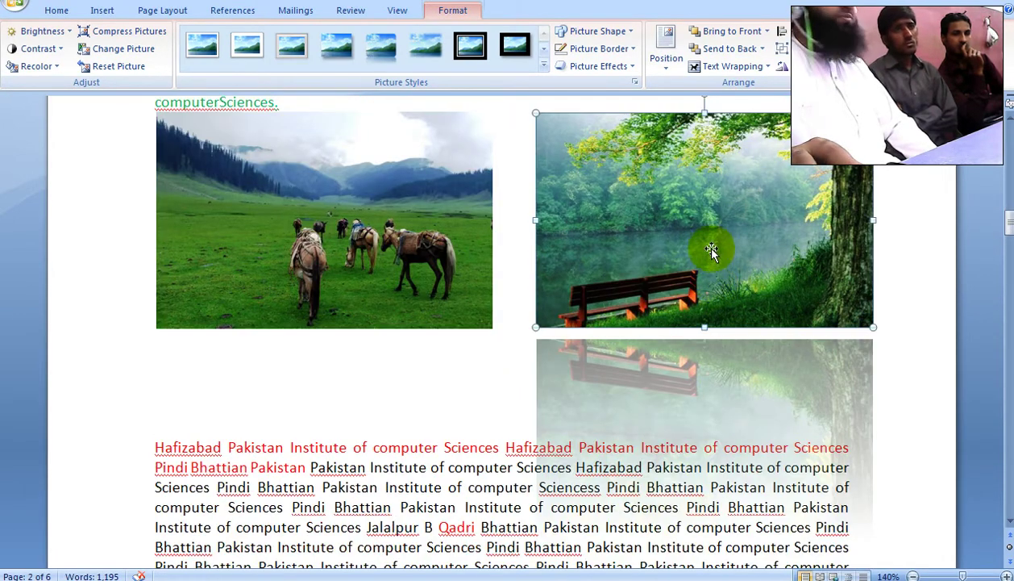
Step: Set the lake picture's reflection to No Reflection
{"action": "left_click", "coordinate": [605, 69]}
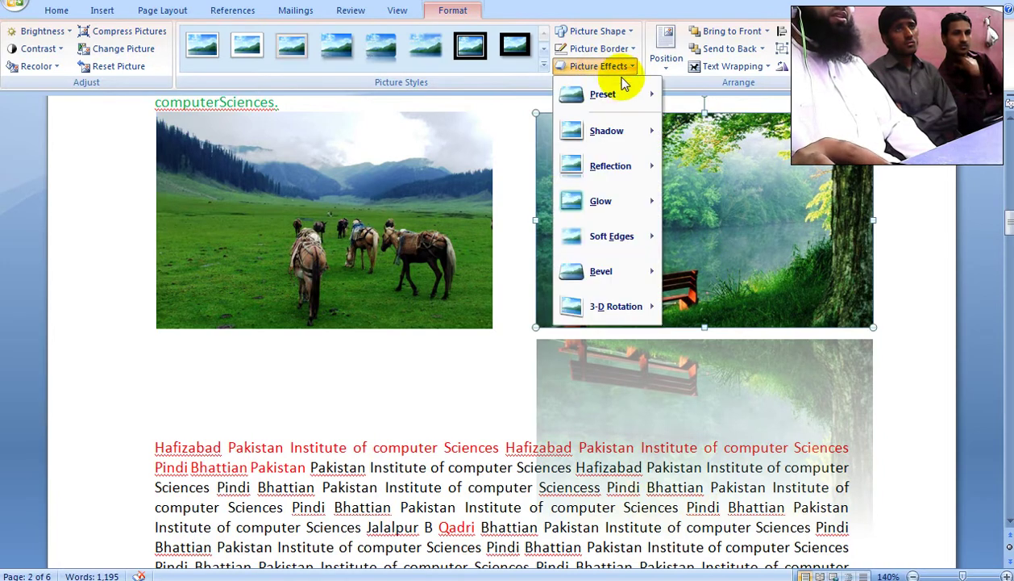
{"action": "mouse_move", "coordinate": [626, 179]}
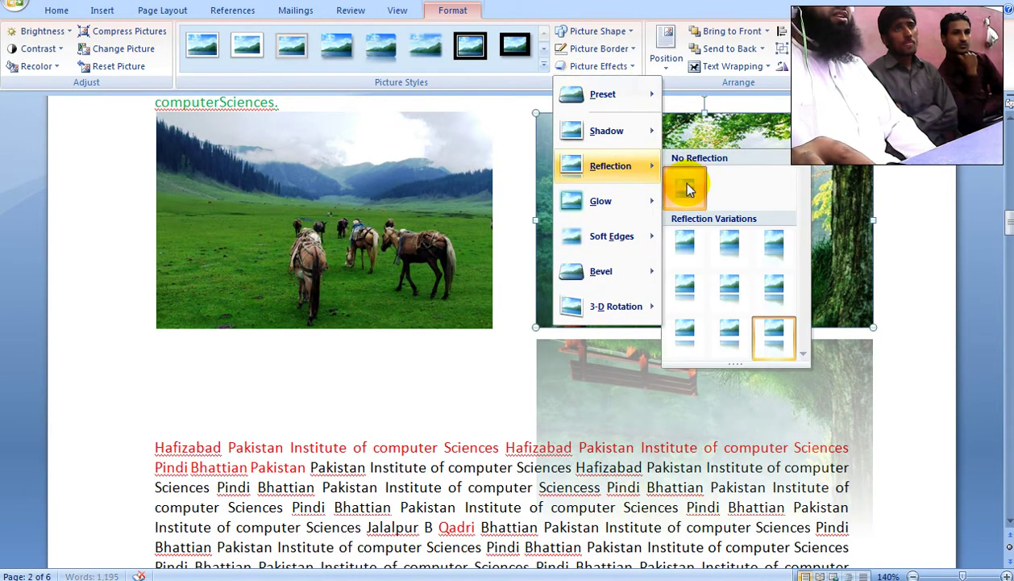
{"action": "left_click", "coordinate": [687, 187]}
Step: Try a green glow on the lake picture, then remove it with No Glow
{"action": "left_click", "coordinate": [600, 66]}
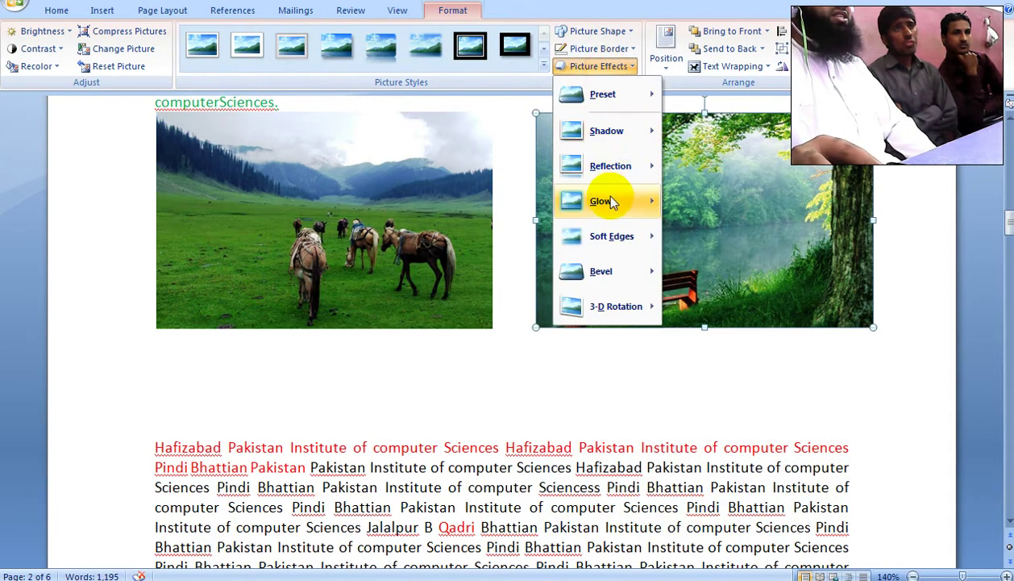
{"action": "mouse_move", "coordinate": [601, 200]}
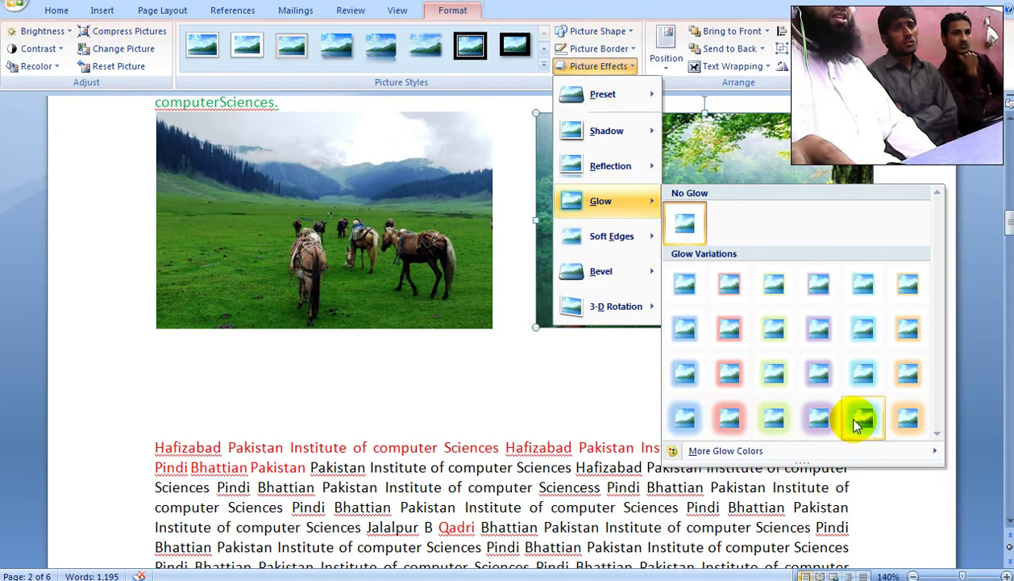
{"action": "left_click", "coordinate": [778, 419]}
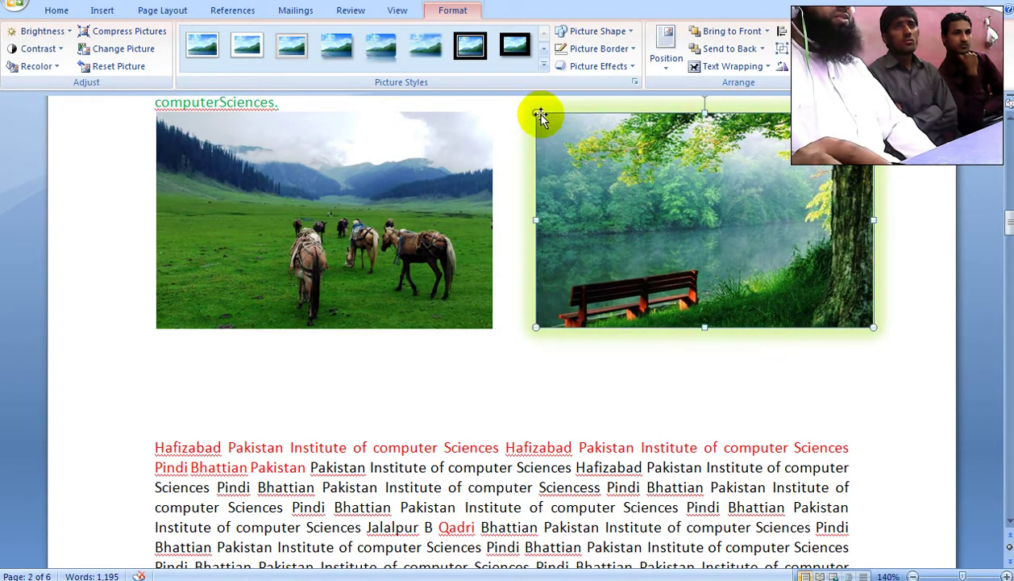
{"action": "left_click", "coordinate": [611, 73]}
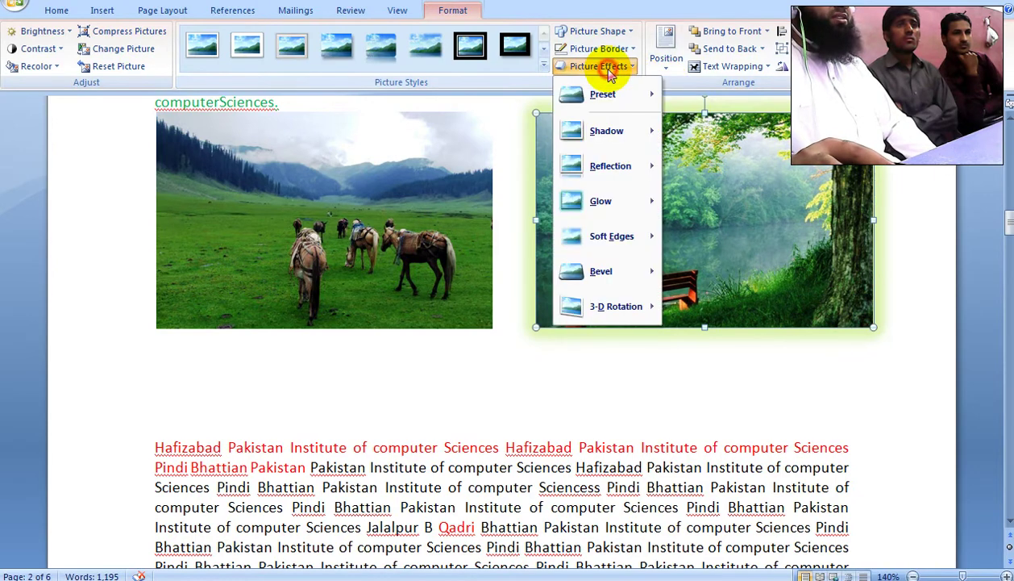
{"action": "mouse_move", "coordinate": [617, 216]}
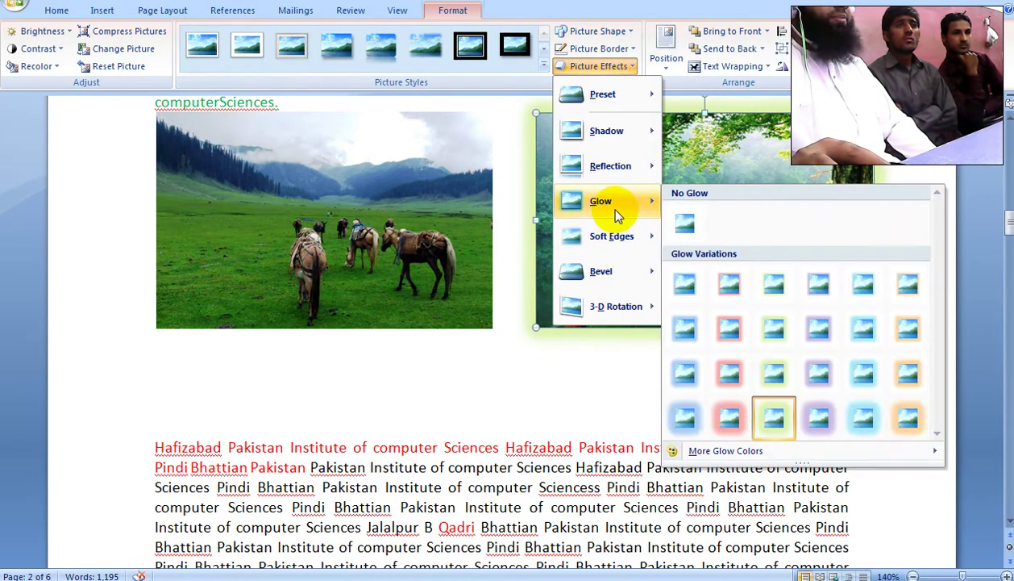
{"action": "left_click", "coordinate": [677, 222]}
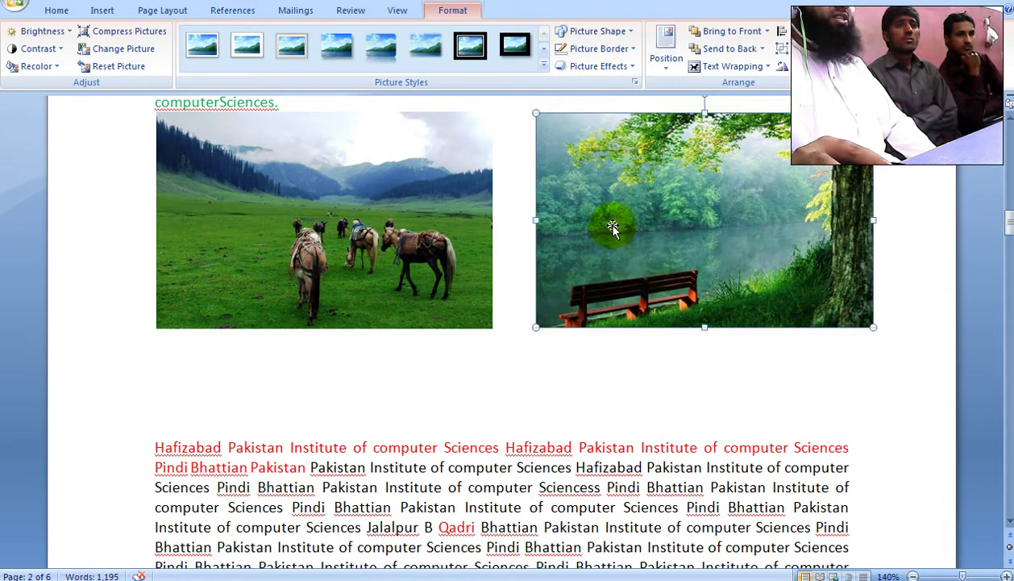
Step: Apply 25 Point soft edges to the lakeside bench picture, then deselect and reselect it to check the fade
{"action": "left_click", "coordinate": [611, 68]}
{"action": "mouse_move", "coordinate": [623, 235]}
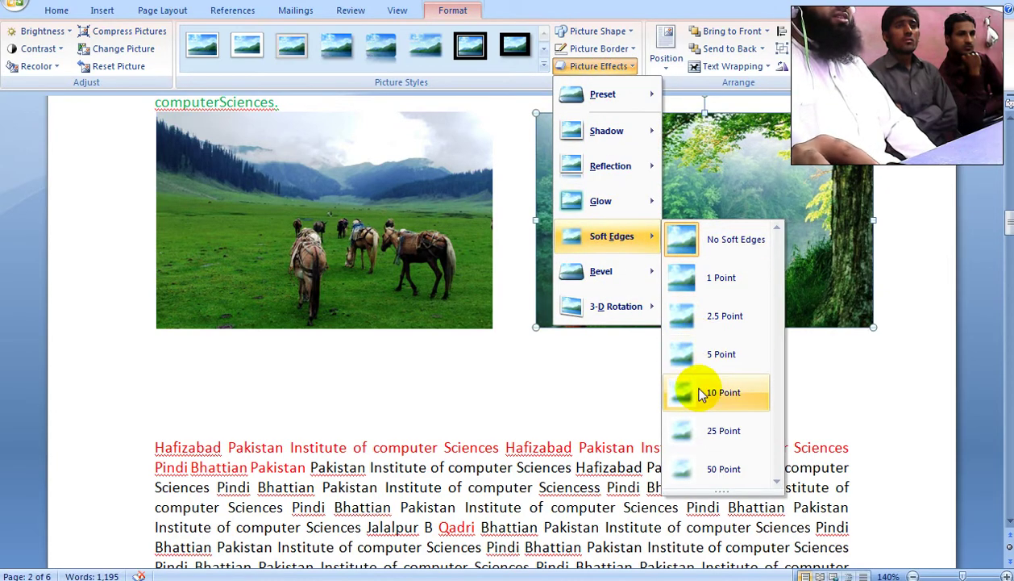
{"action": "left_click", "coordinate": [696, 431]}
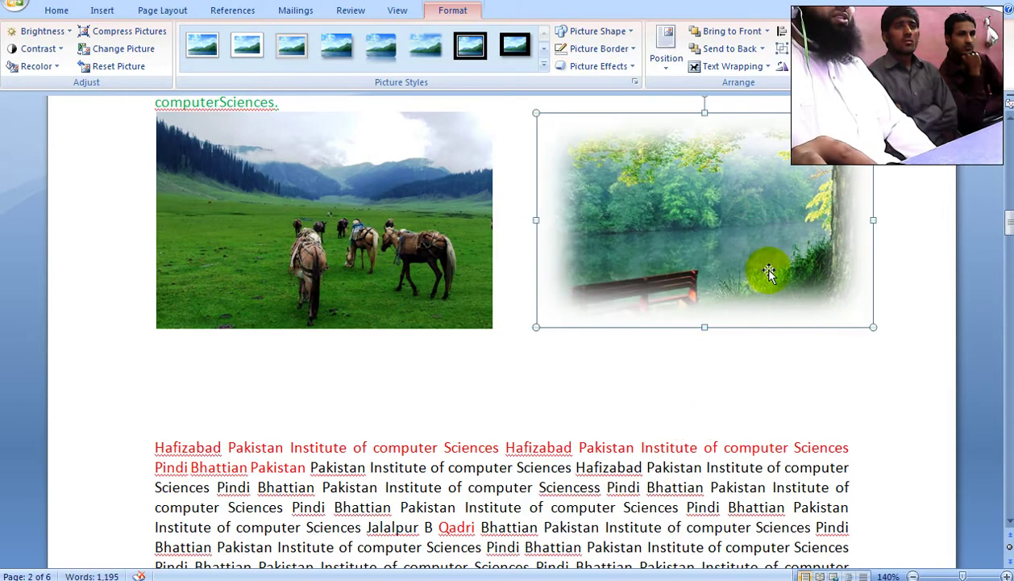
{"action": "left_click", "coordinate": [749, 390]}
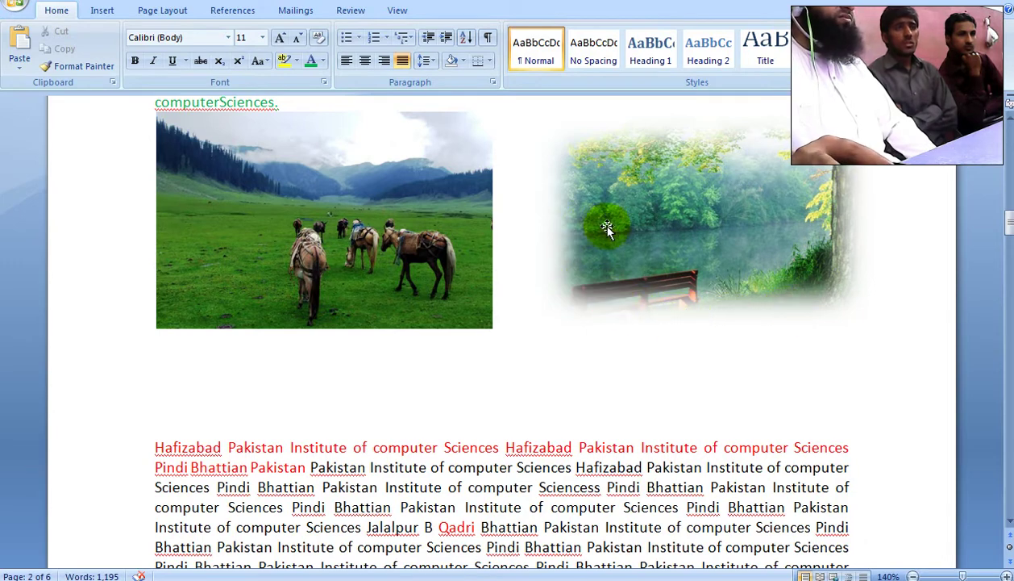
{"action": "left_click", "coordinate": [684, 237]}
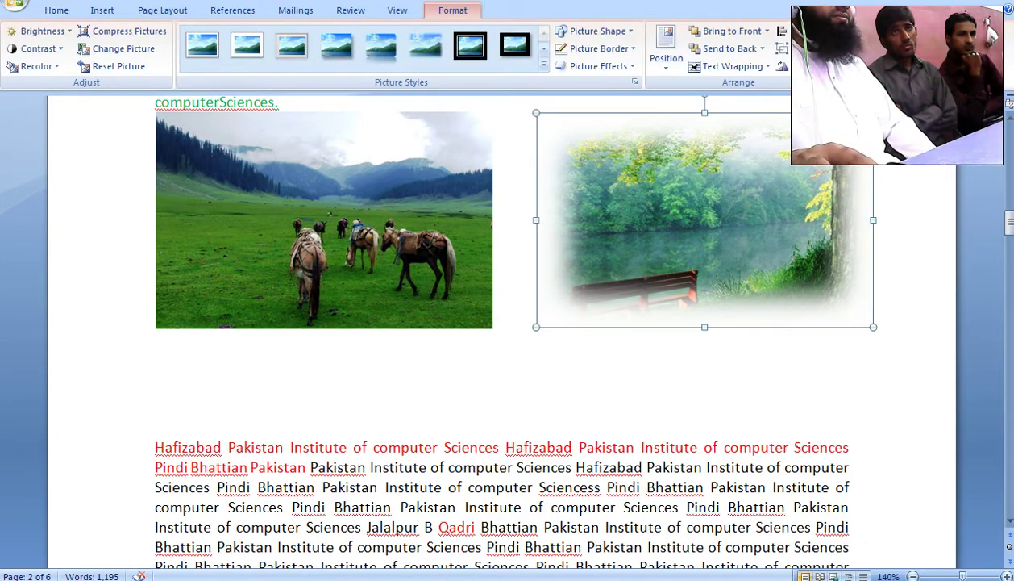
Step: Move the soft-edged lake picture over the horse photo's left half and bring it to the front
{"action": "mouse_move", "coordinate": [755, 214]}
{"action": "left_mouse_down"}
{"action": "mouse_move", "coordinate": [660, 274]}
{"action": "mouse_move", "coordinate": [251, 228]}
{"action": "mouse_move", "coordinate": [267, 224]}
{"action": "left_mouse_up"}
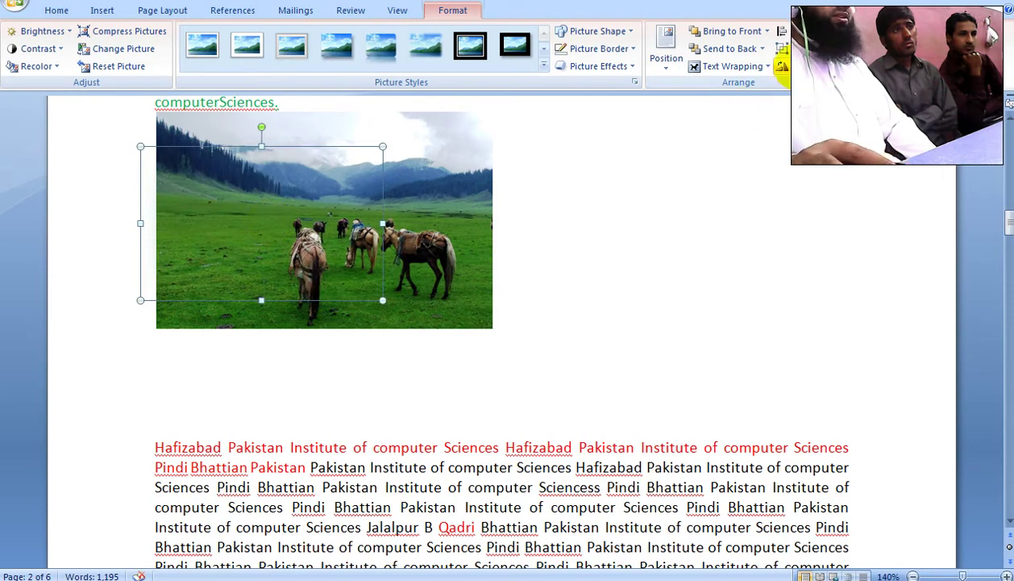
{"action": "left_click", "coordinate": [740, 37]}
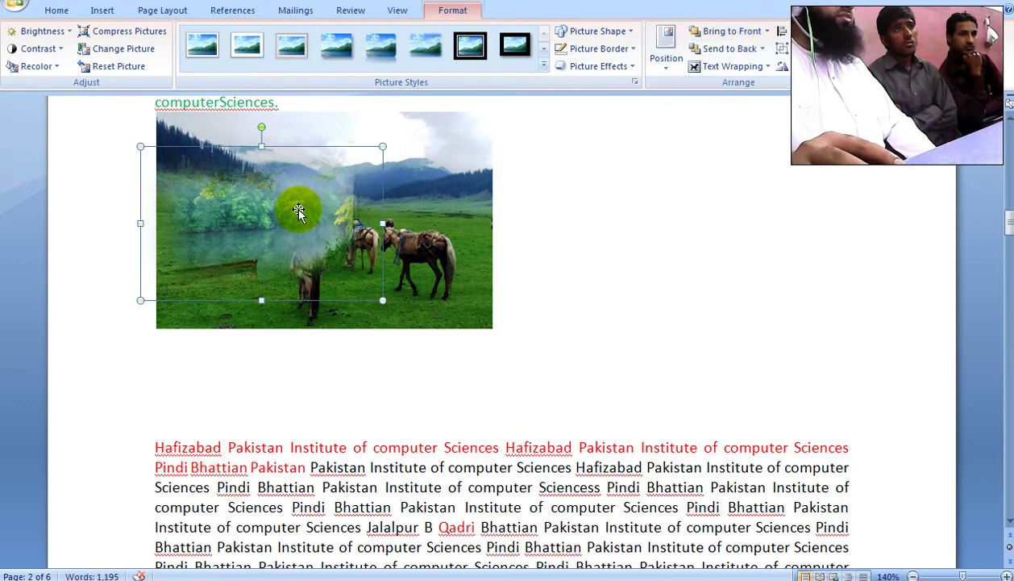
{"action": "left_click_drag", "start_coordinate": [293, 224], "coordinate": [283, 234]}
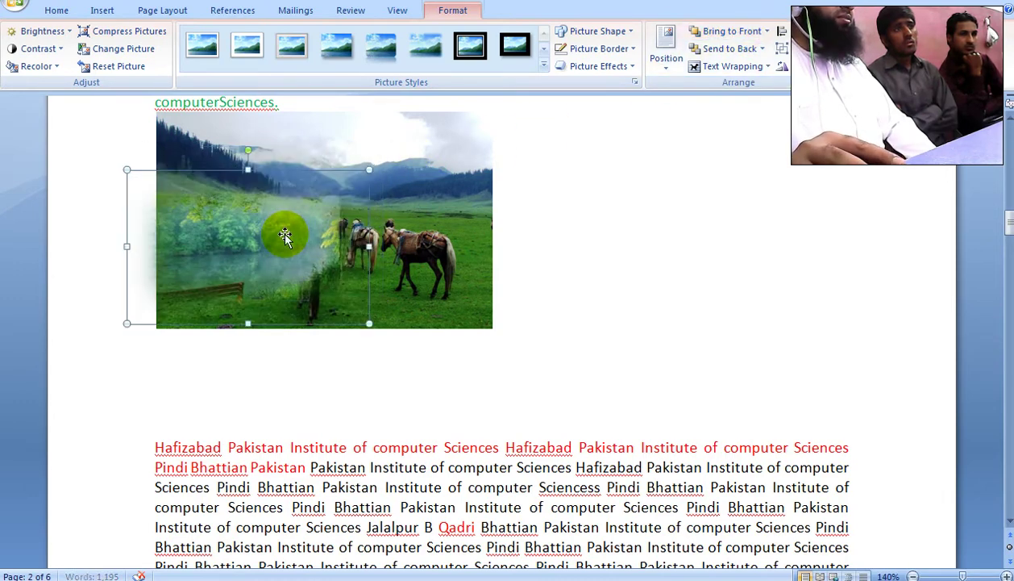
{"action": "left_click", "coordinate": [390, 389]}
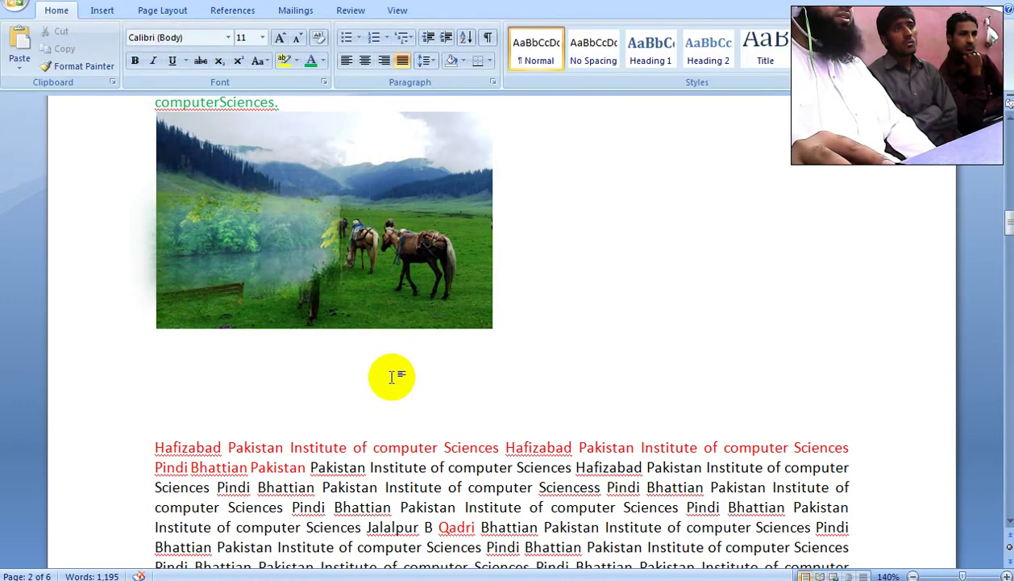
{"action": "left_click", "coordinate": [273, 253]}
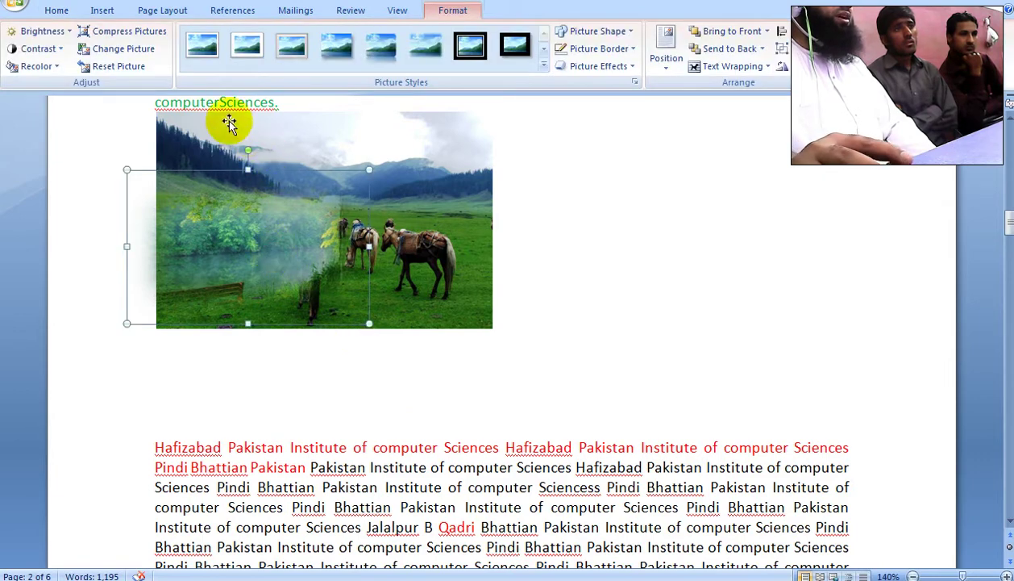
Step: Replace the lake picture with the ibrar (24) flower image and shift it to the horse photo's lower-left
{"action": "left_click", "coordinate": [138, 52]}
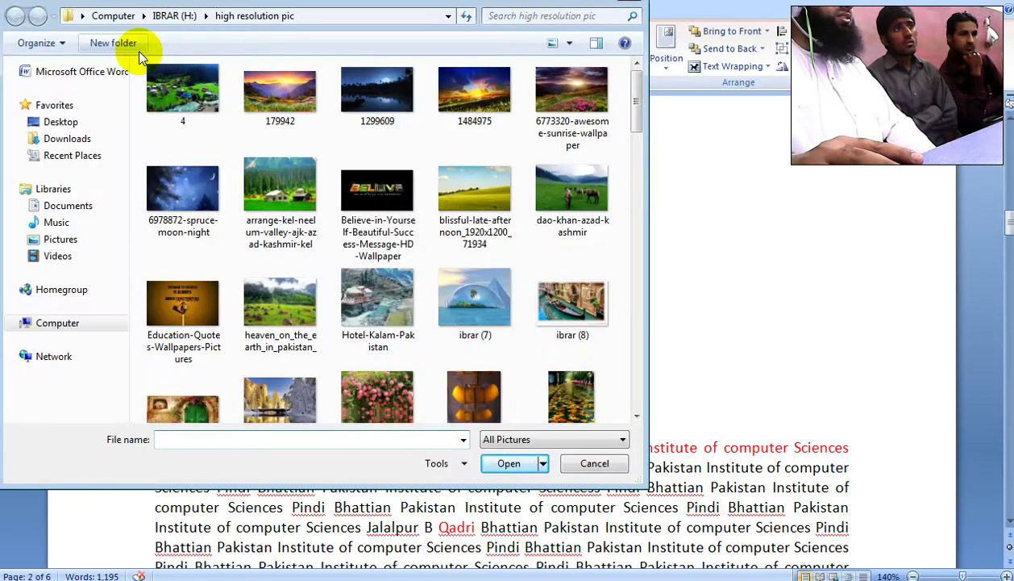
{"action": "left_click_drag", "start_coordinate": [636, 112], "coordinate": [637, 198]}
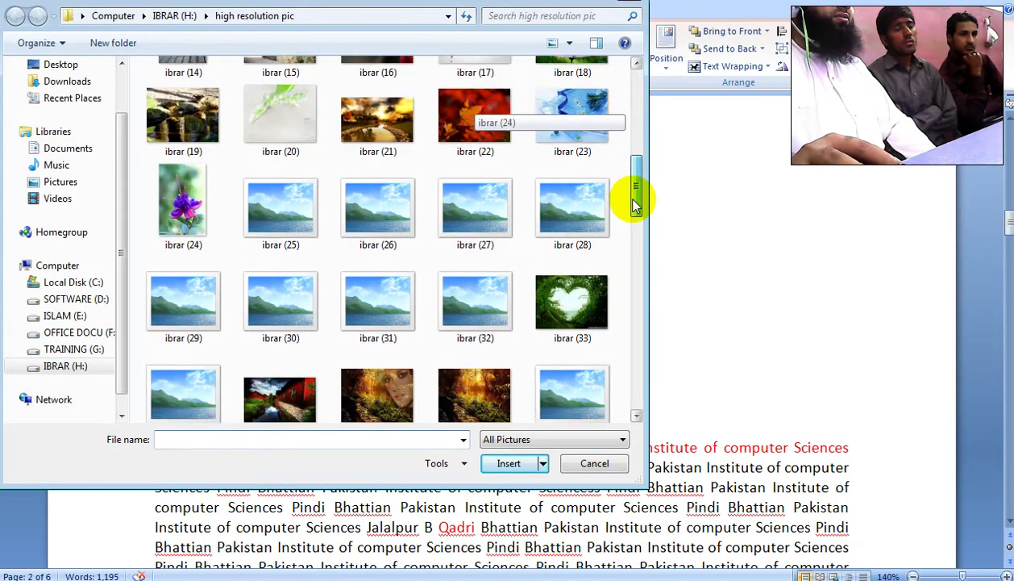
{"action": "double_click", "coordinate": [178, 242]}
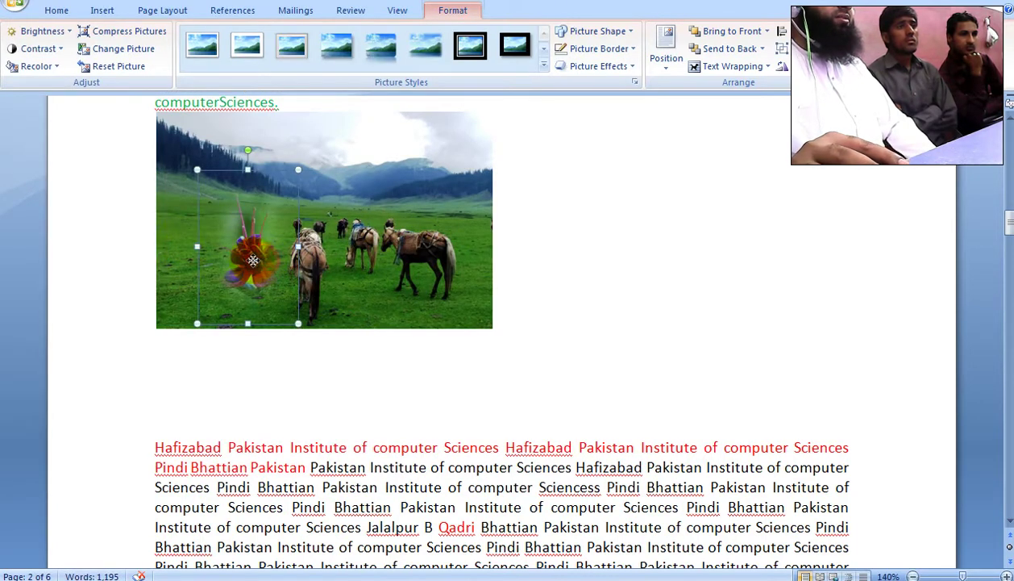
{"action": "left_click_drag", "start_coordinate": [253, 259], "coordinate": [212, 279]}
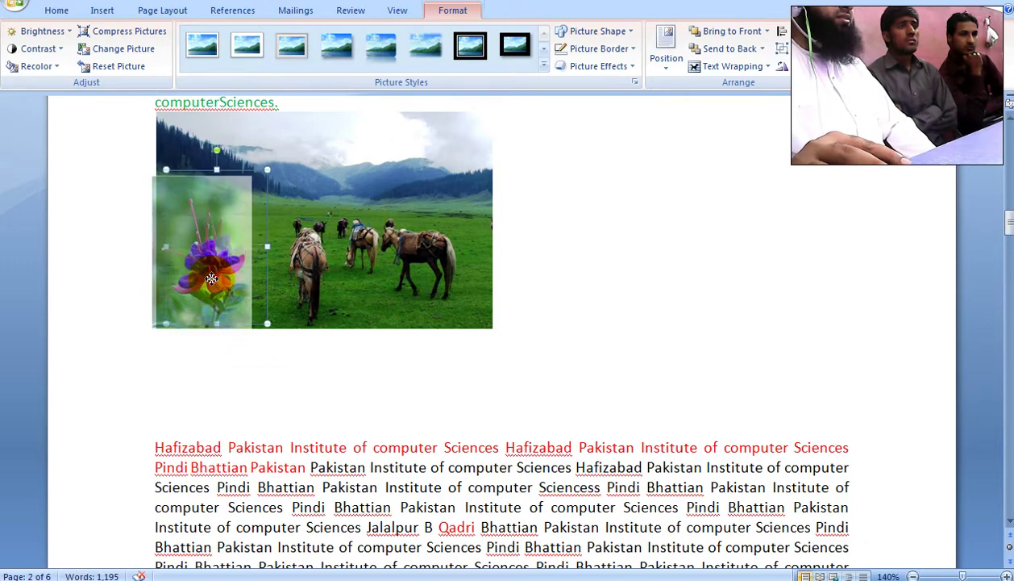
{"action": "left_click", "coordinate": [212, 360]}
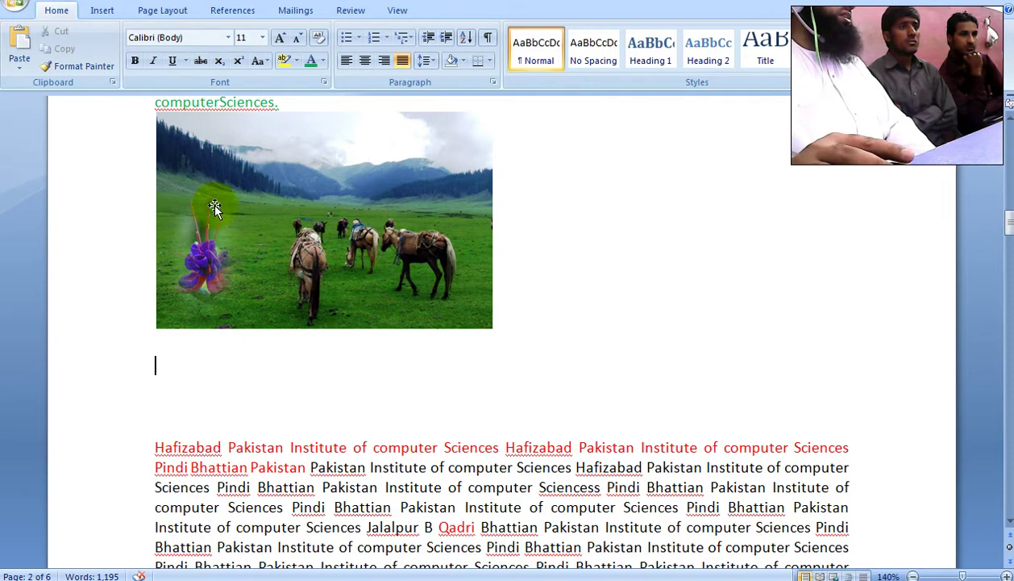
Step: Give the flower picture soft edges, trying 50 Point before settling on 25 Point
{"action": "left_click", "coordinate": [199, 258]}
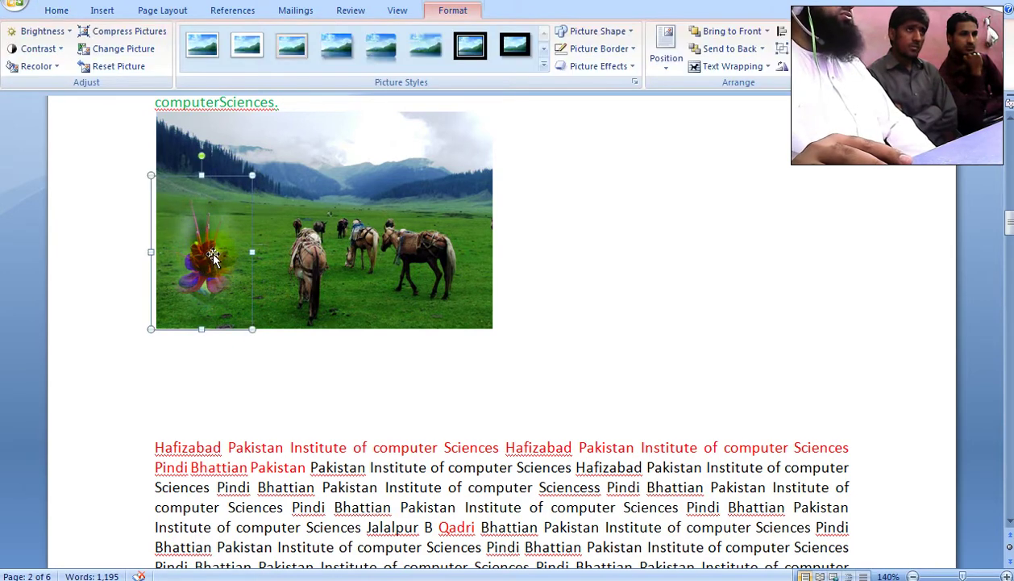
{"action": "left_click", "coordinate": [600, 48]}
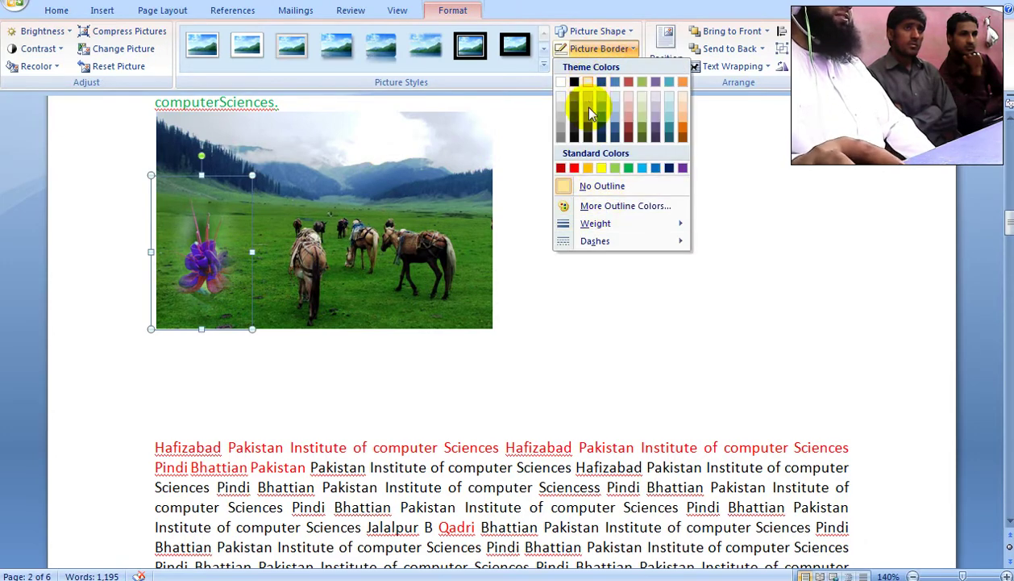
{"action": "left_click", "coordinate": [598, 66]}
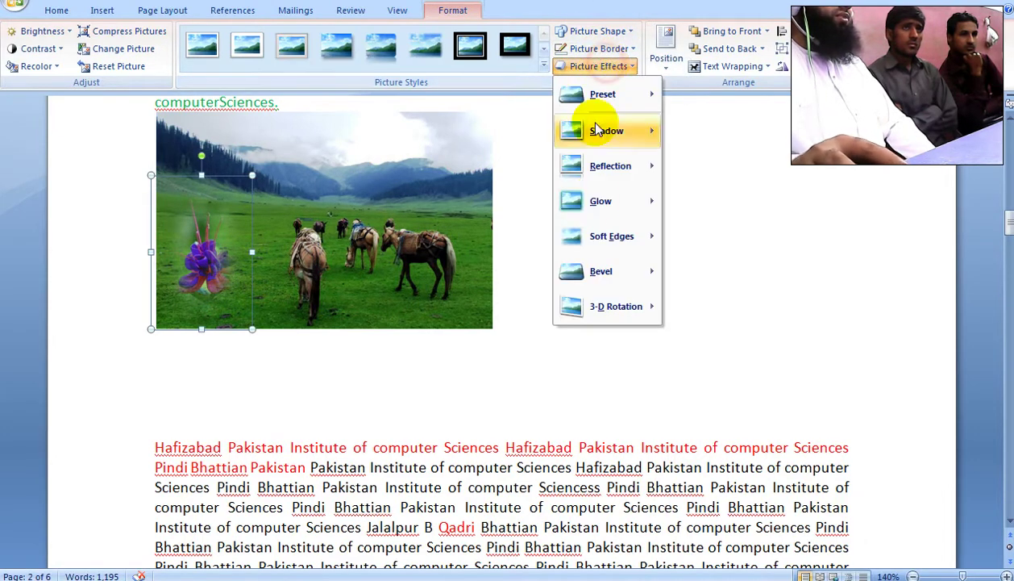
{"action": "mouse_move", "coordinate": [609, 246]}
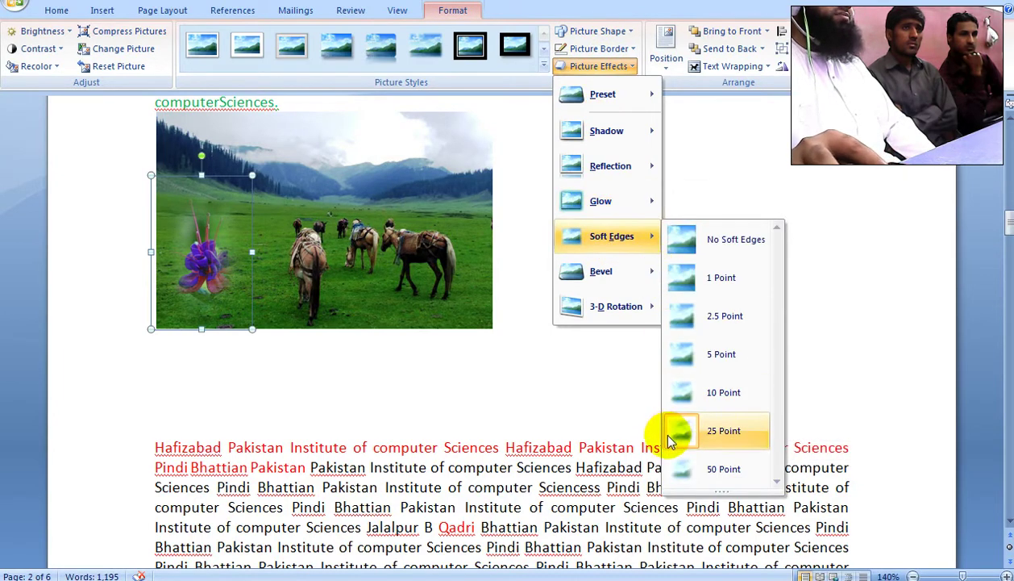
{"action": "left_click", "coordinate": [687, 474]}
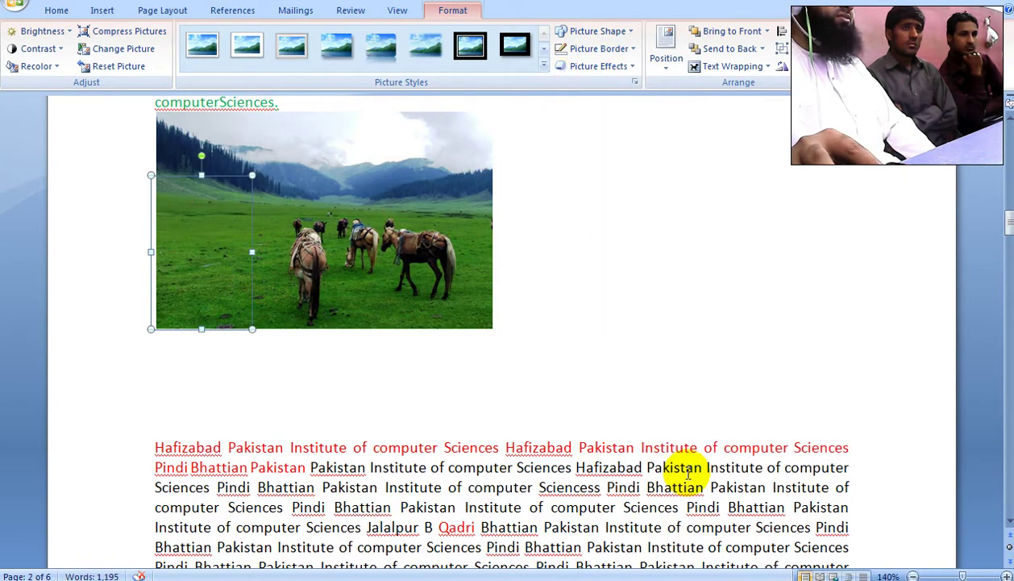
{"action": "left_click", "coordinate": [611, 65]}
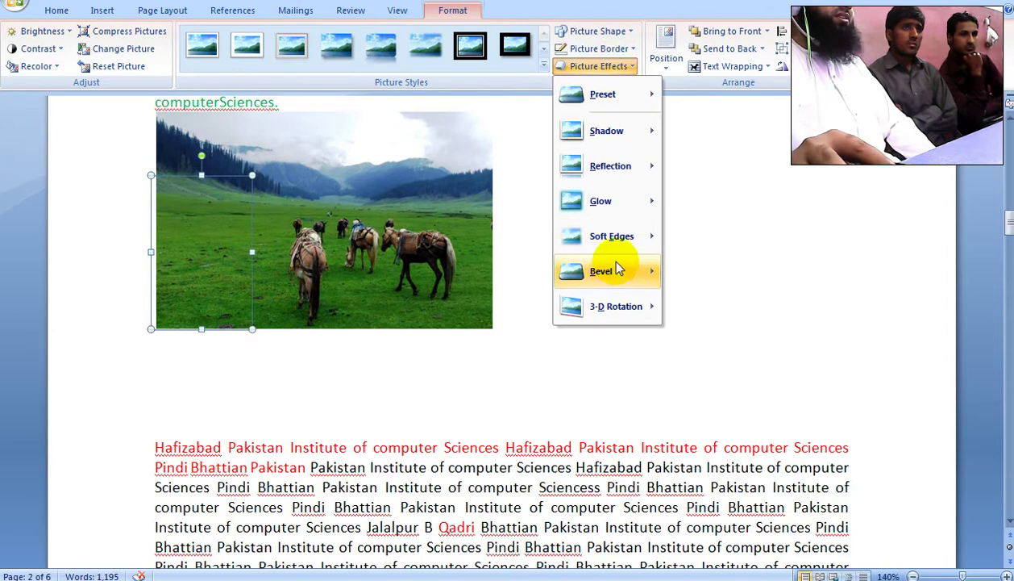
{"action": "mouse_move", "coordinate": [636, 236]}
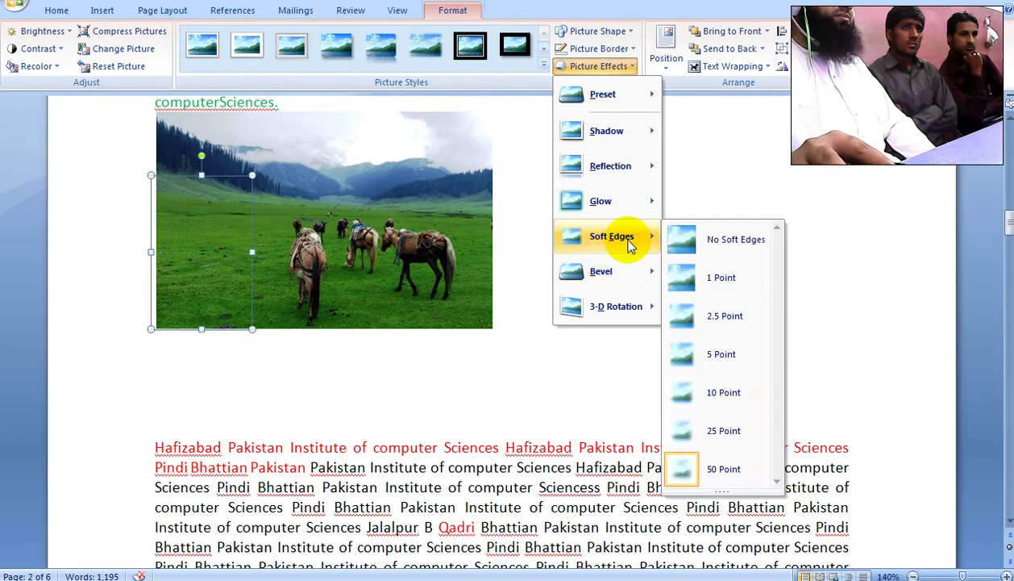
{"action": "left_click", "coordinate": [705, 429]}
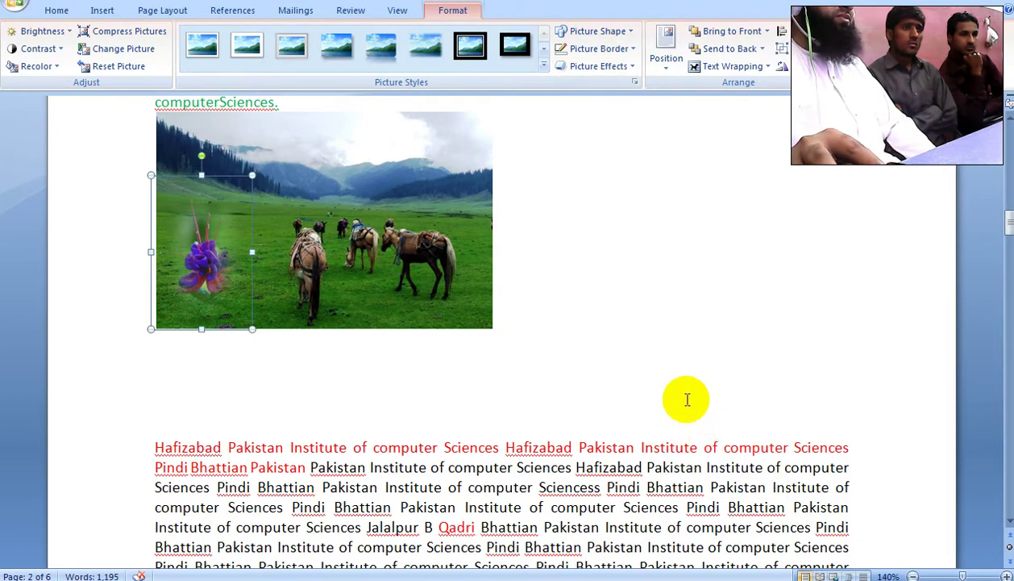